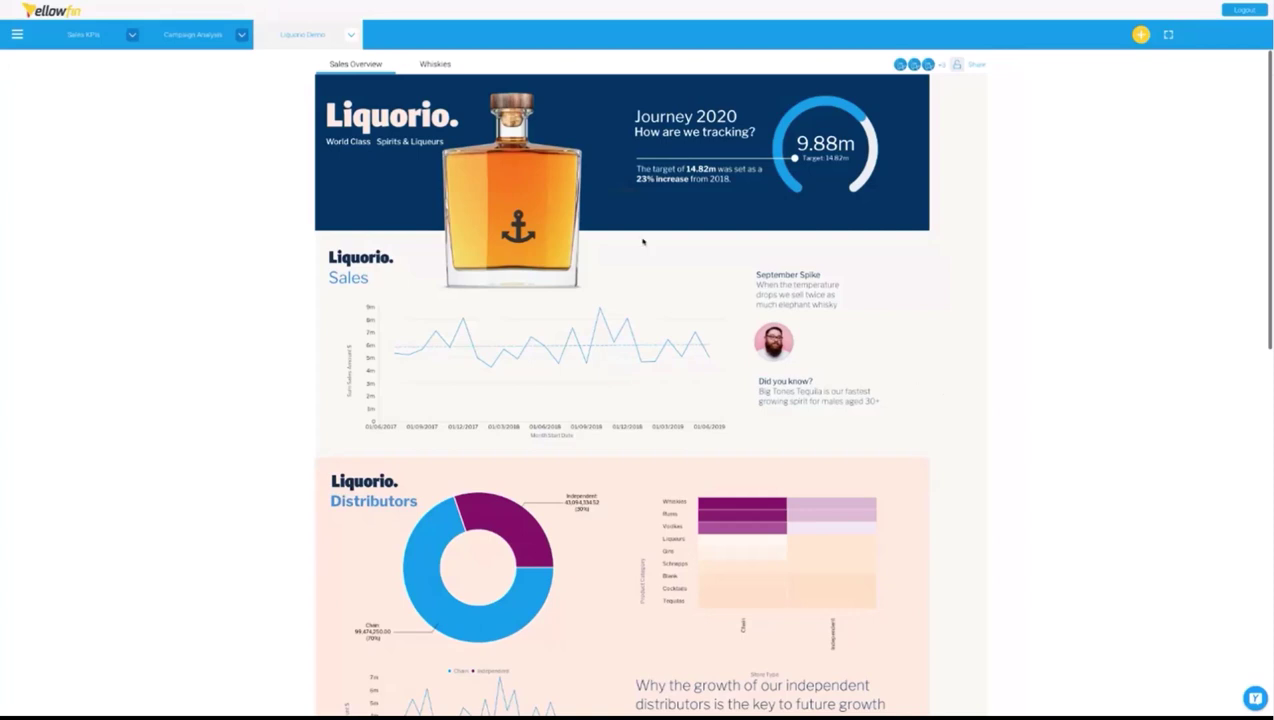
Open the Liquorio Demo dashboard for editing and inspect the properties of the anchor icon on the bottle.
left_click(352, 37)
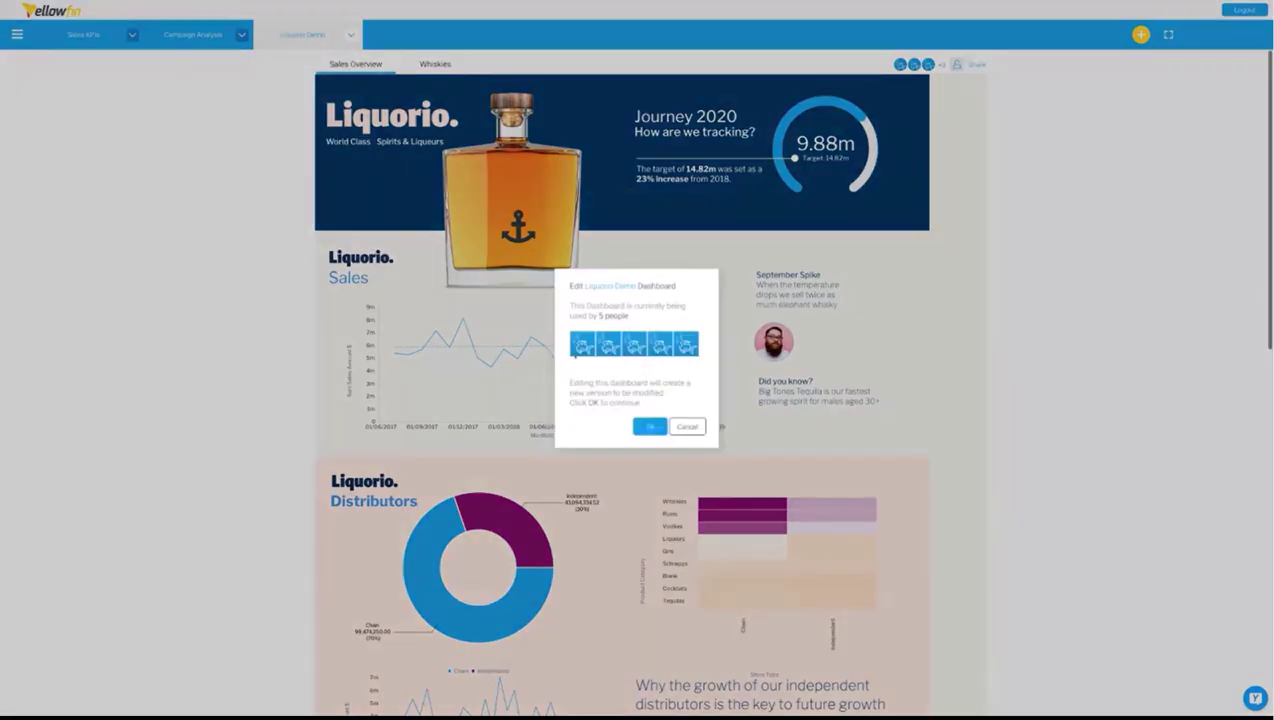
left_click(650, 427)
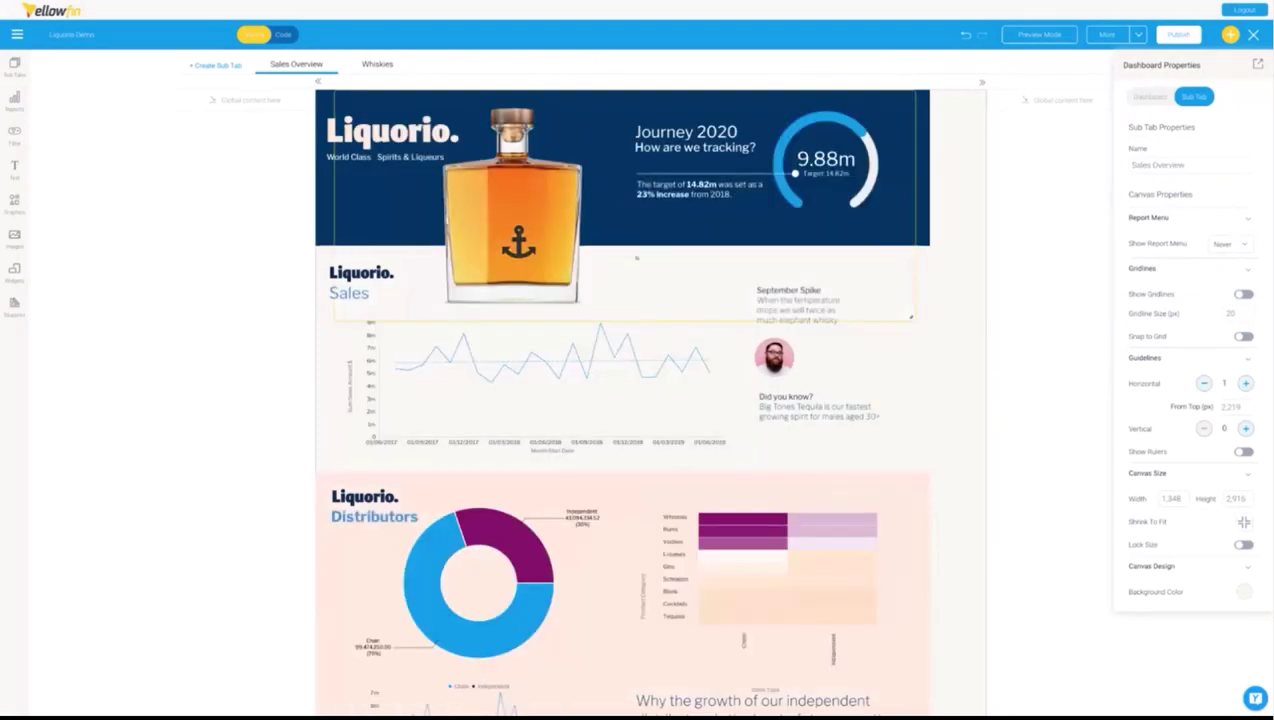
left_click(519, 242)
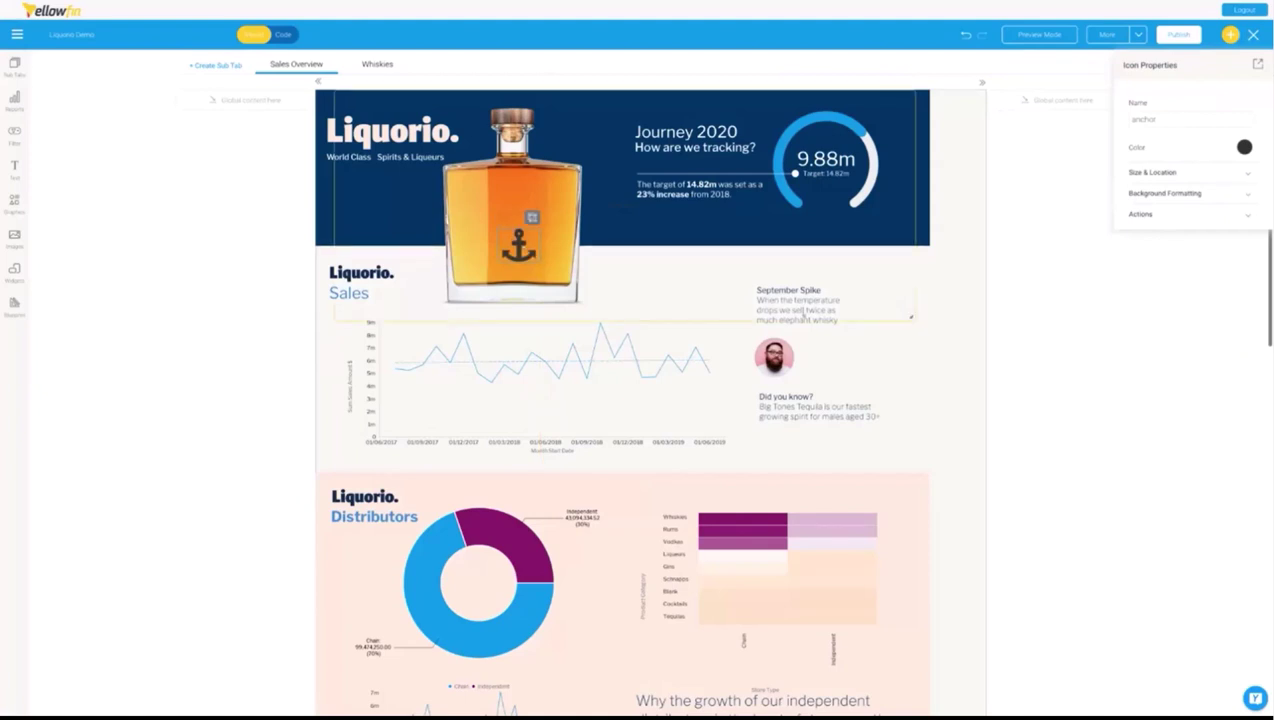
left_click(974, 300)
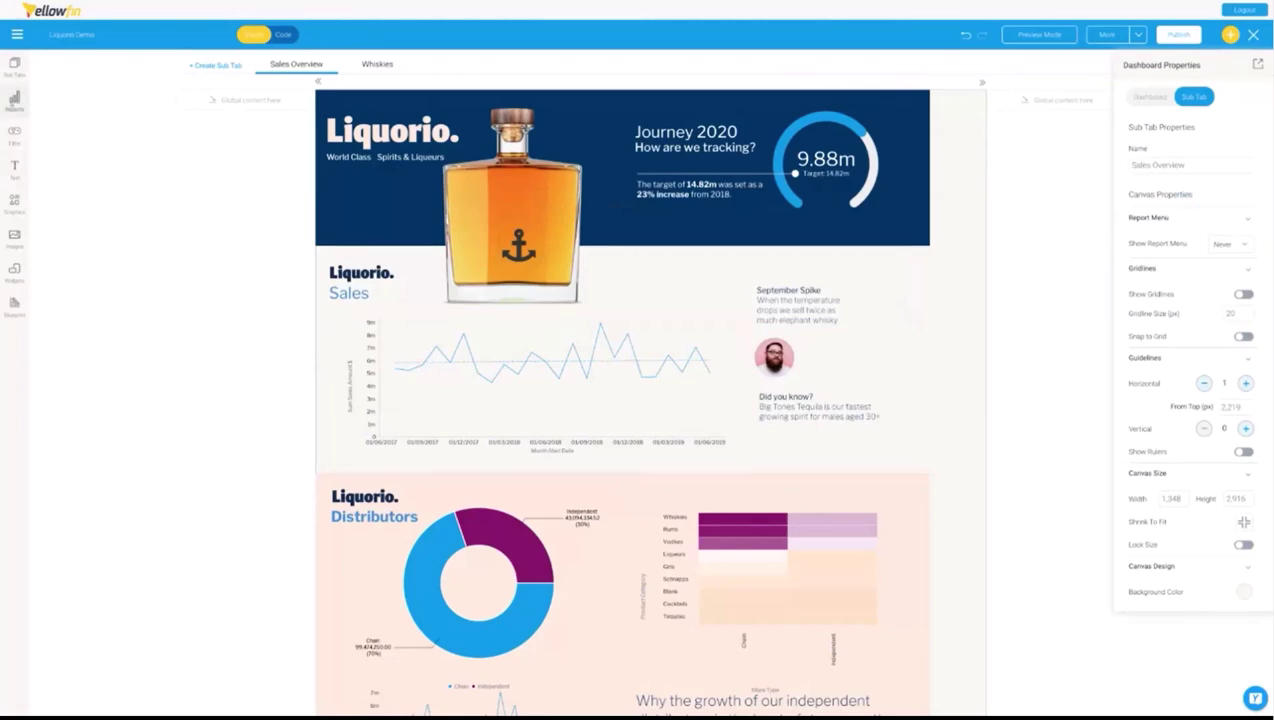
Browse the dashboard editor's libraries of reports, filters, text, graphics, images and widgets.
left_click(14, 100)
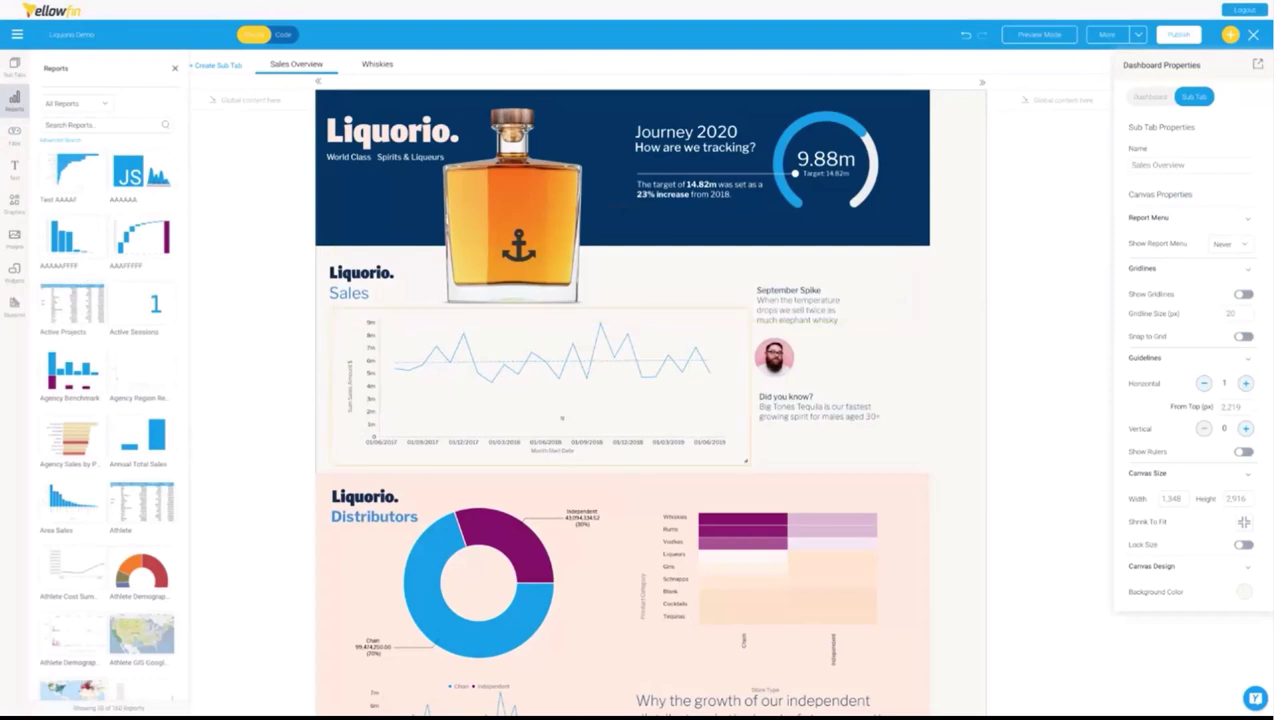
left_click(14, 134)
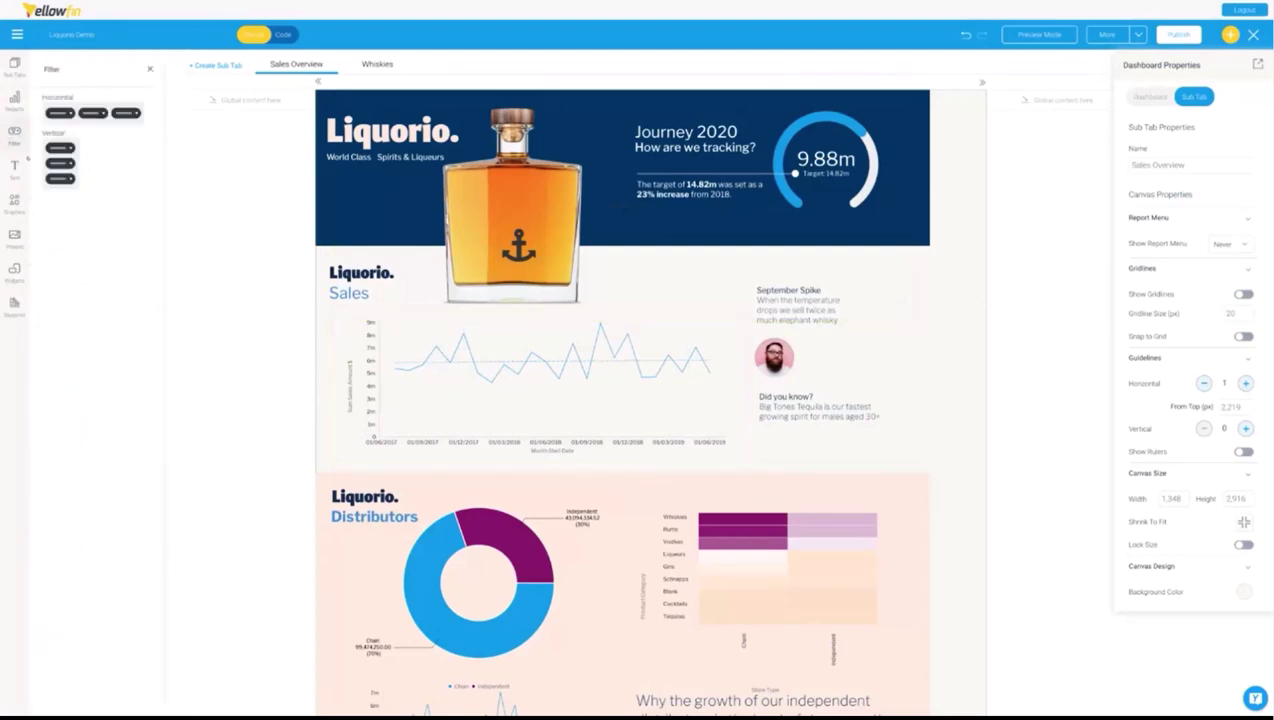
left_click(14, 168)
left_click(14, 203)
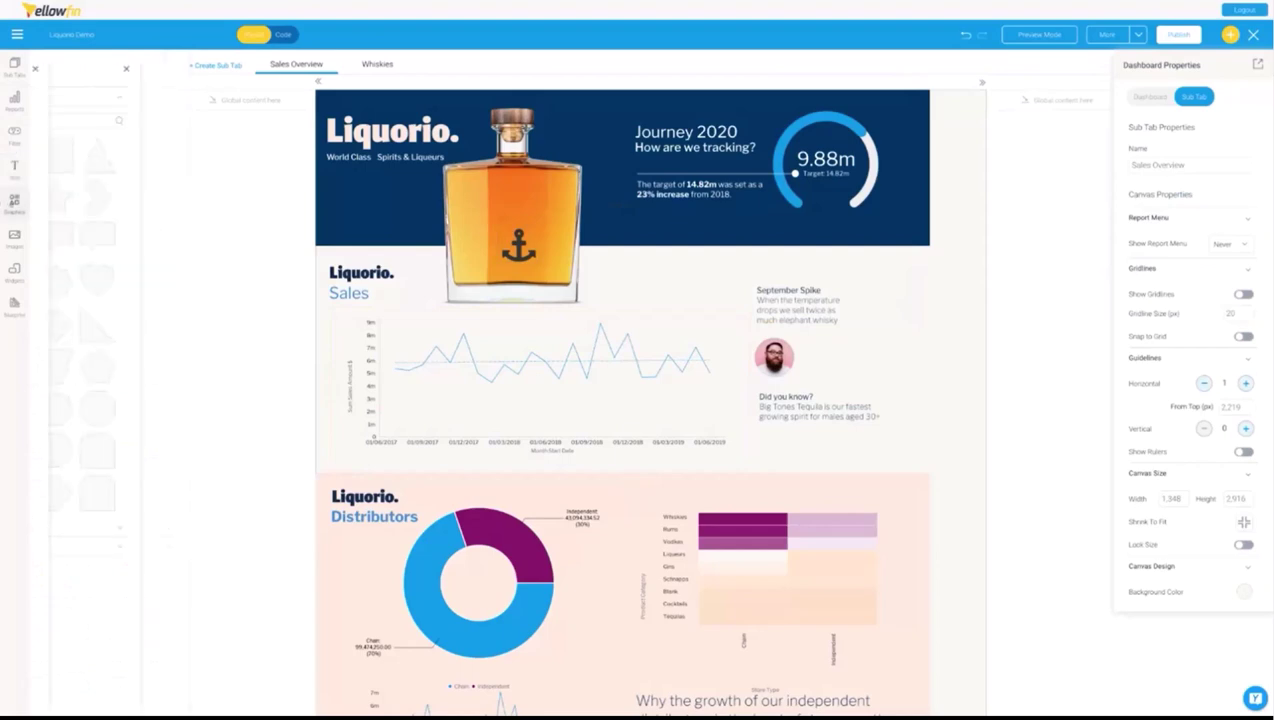
left_click(14, 238)
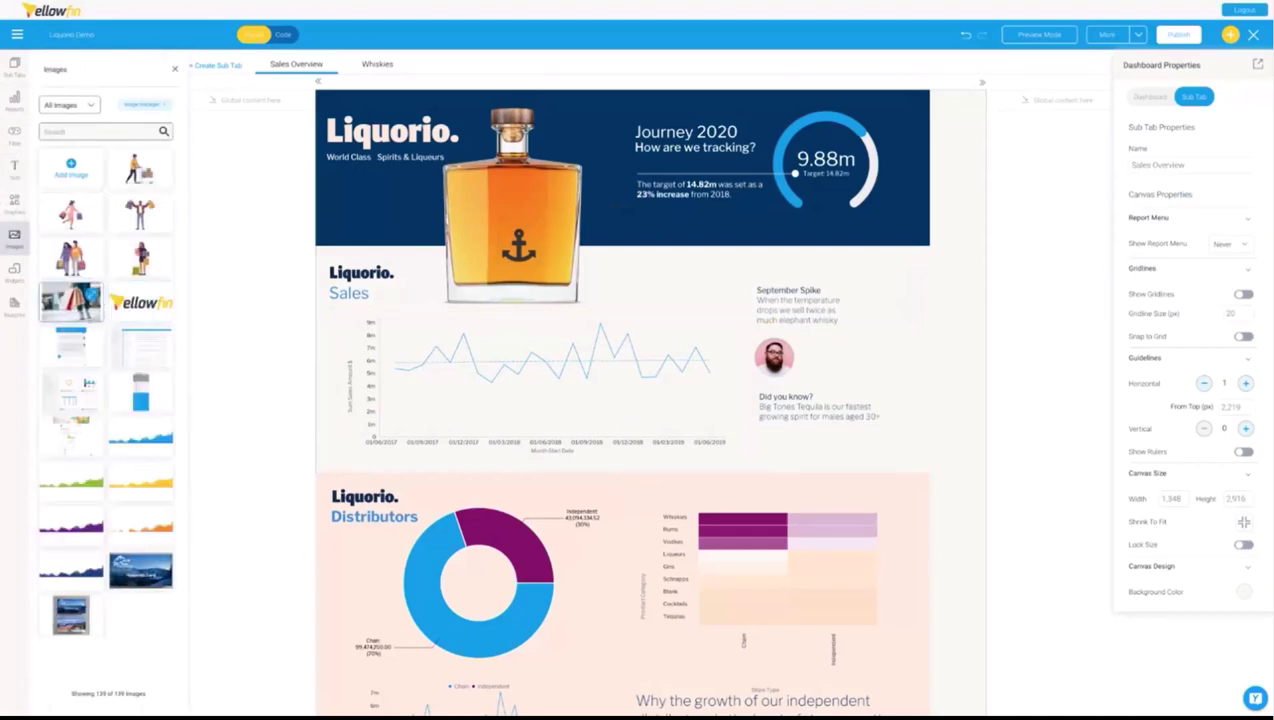
left_click(14, 272)
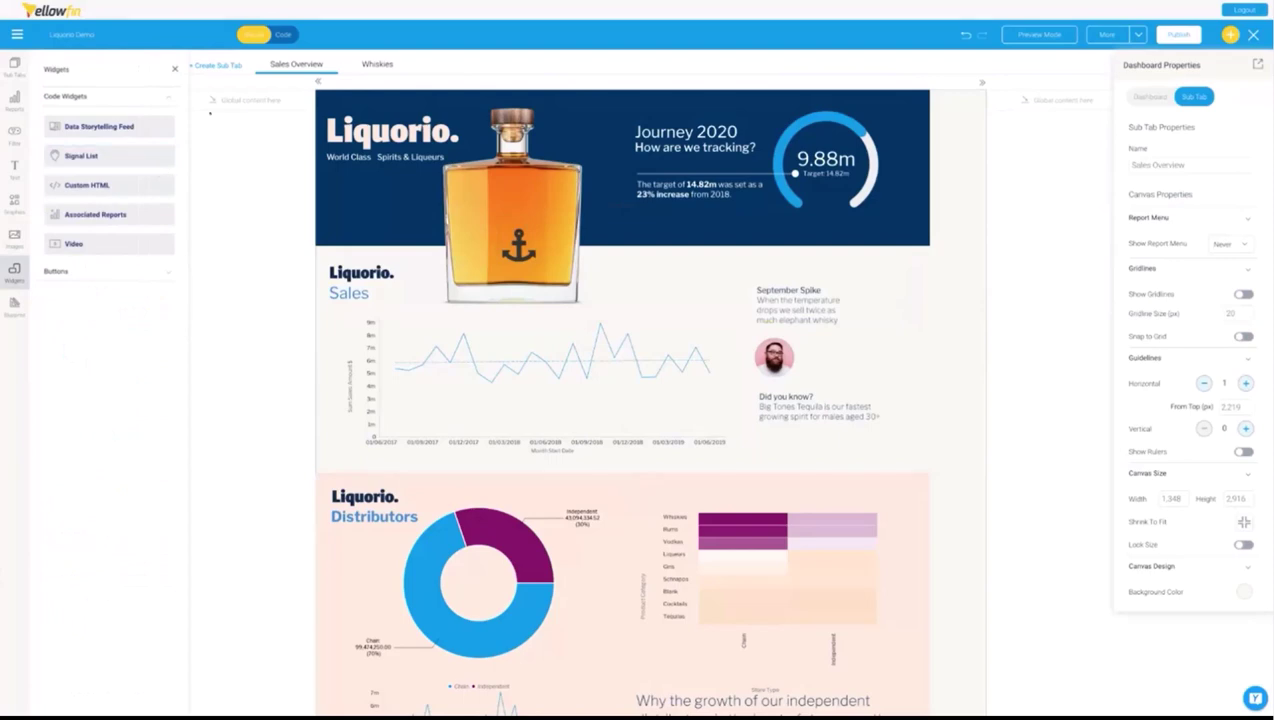
key("Escape")
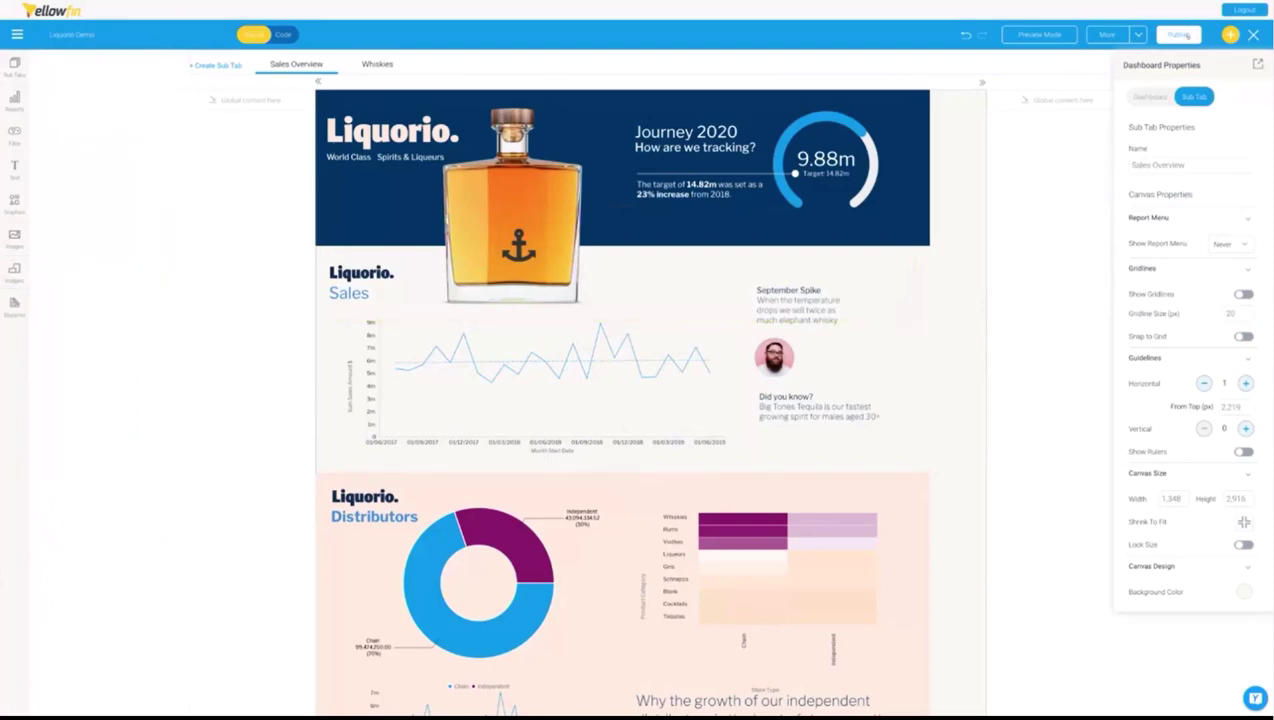
Publish the Liquorio Demo dashboard and show the Variance details in its header area.
left_click(1180, 35)
left_click(605, 490)
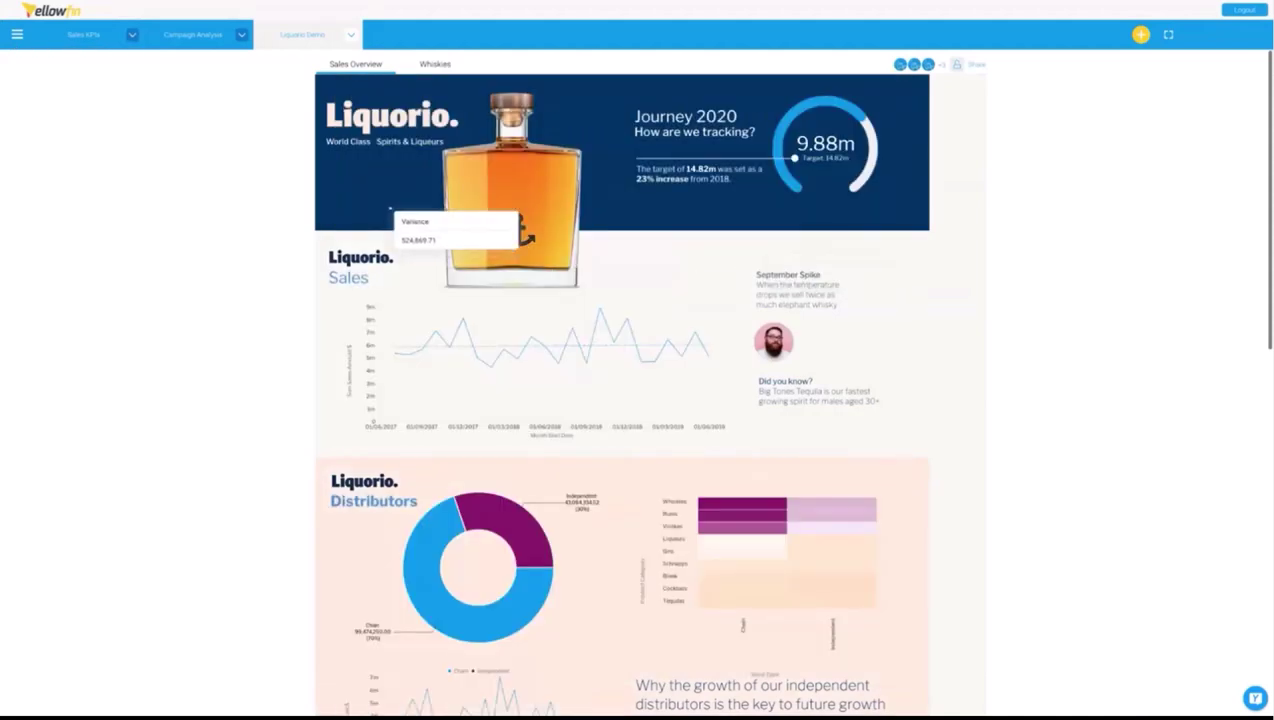
left_click(390, 209)
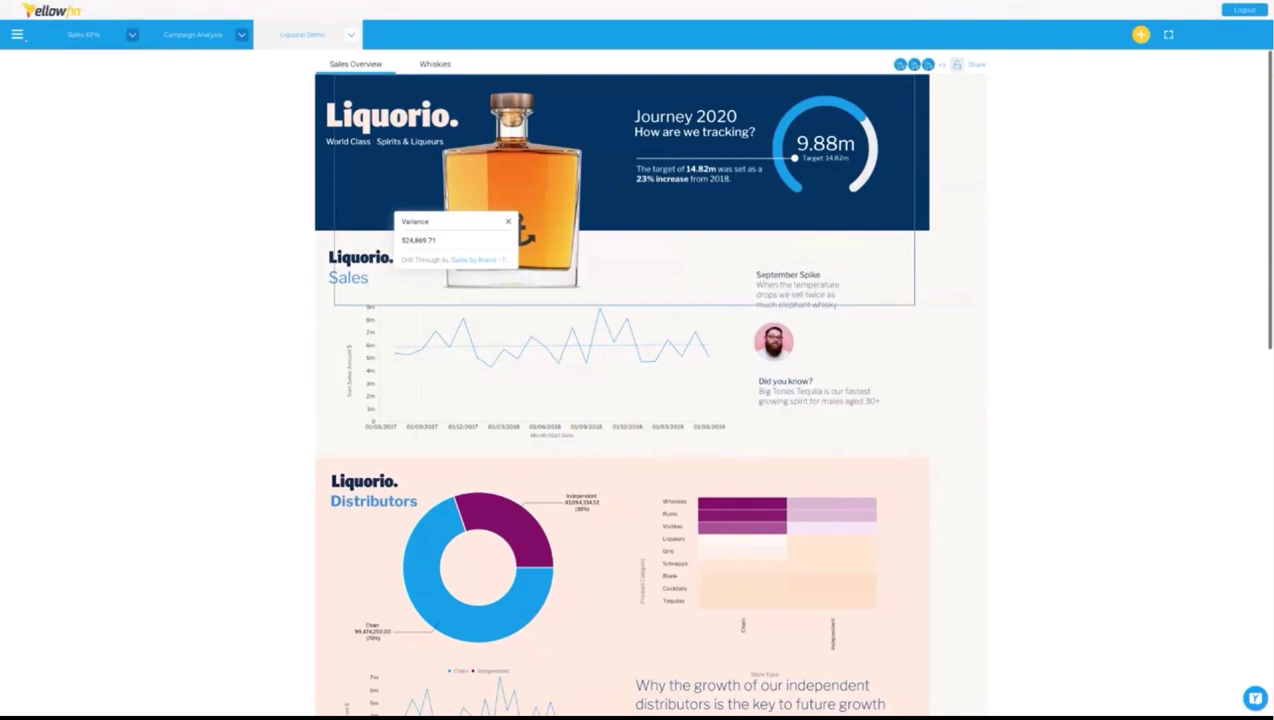
Examine the chart Color Defaults in the administration content settings, cancel without saving and return to the dashboards.
left_click(17, 34)
left_click(32, 186)
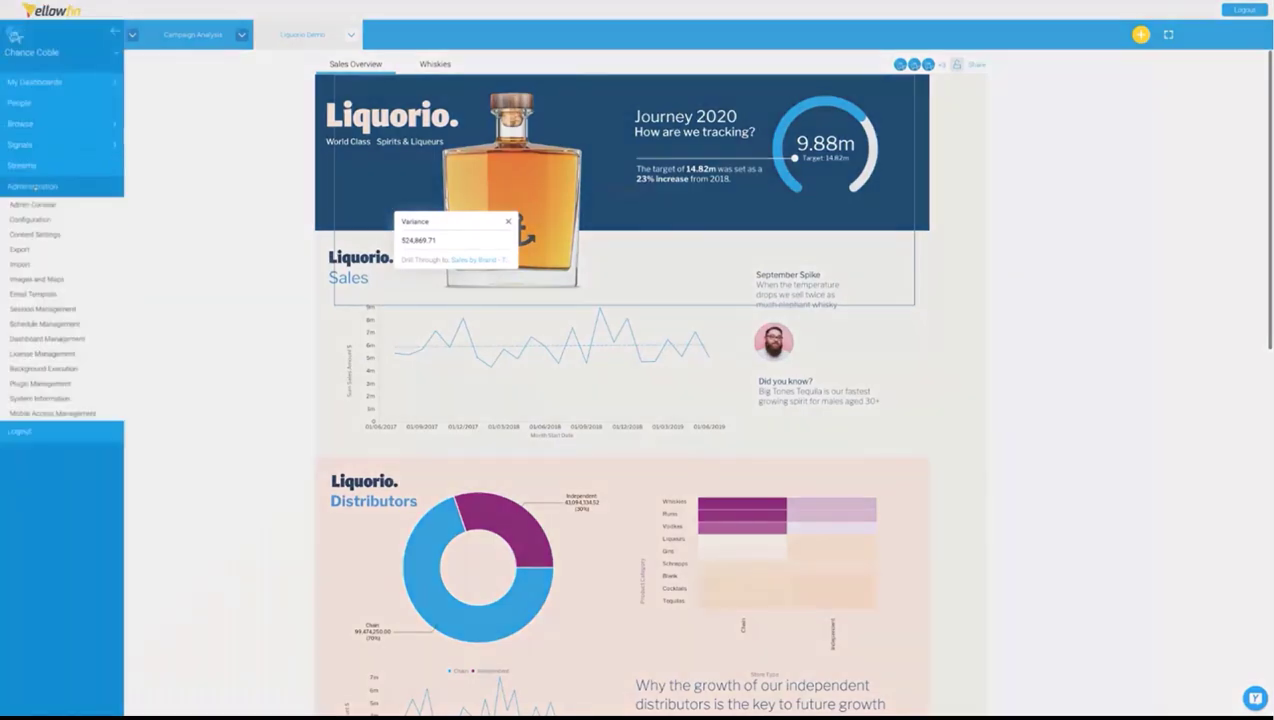
left_click(35, 205)
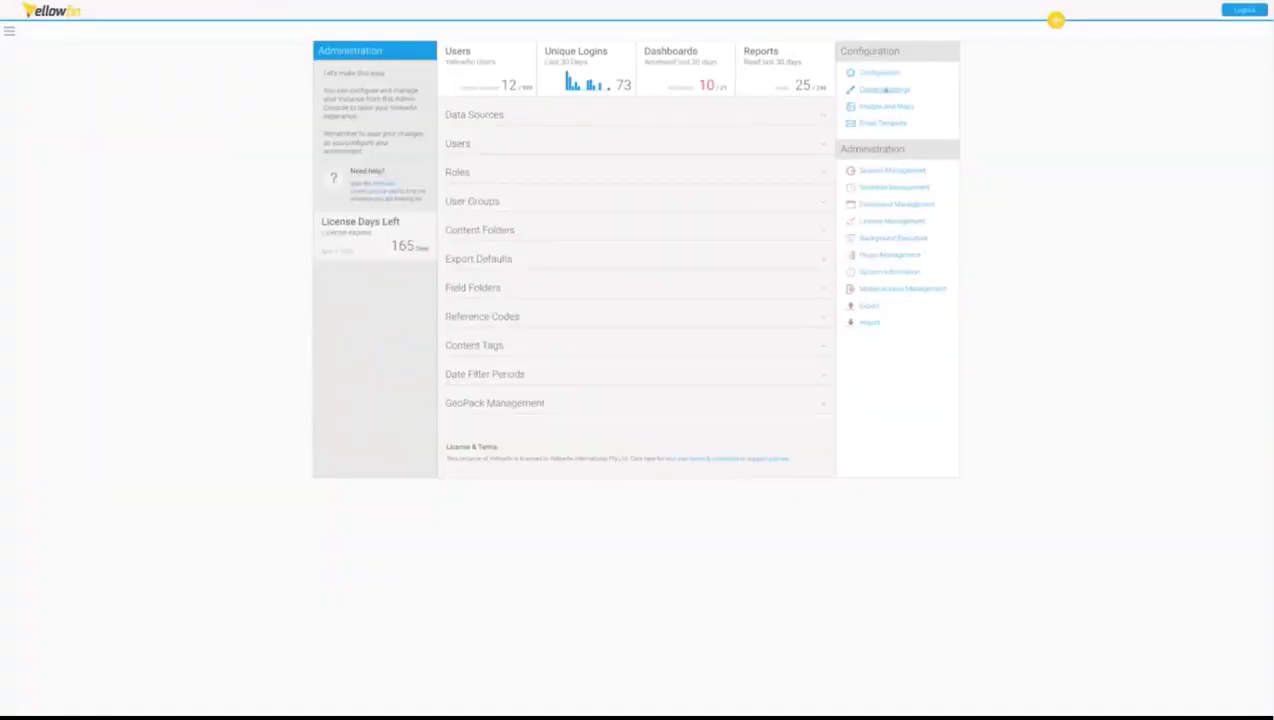
left_click(885, 90)
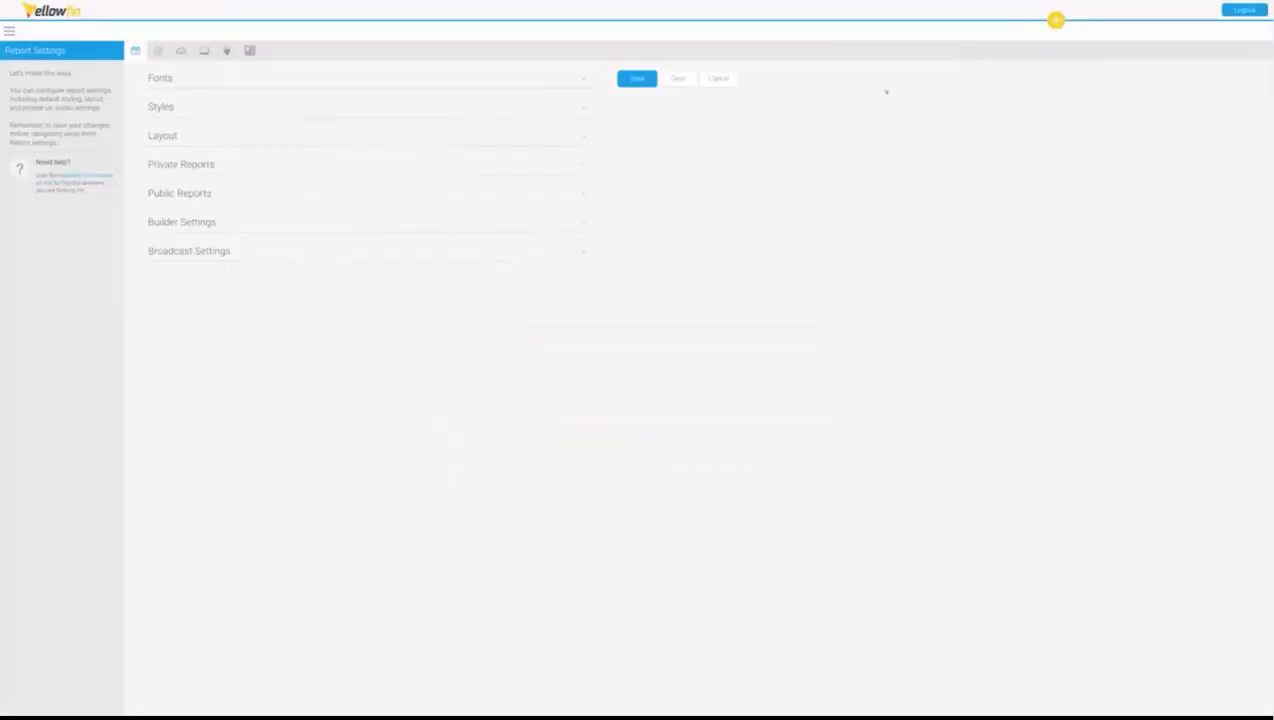
left_click(158, 50)
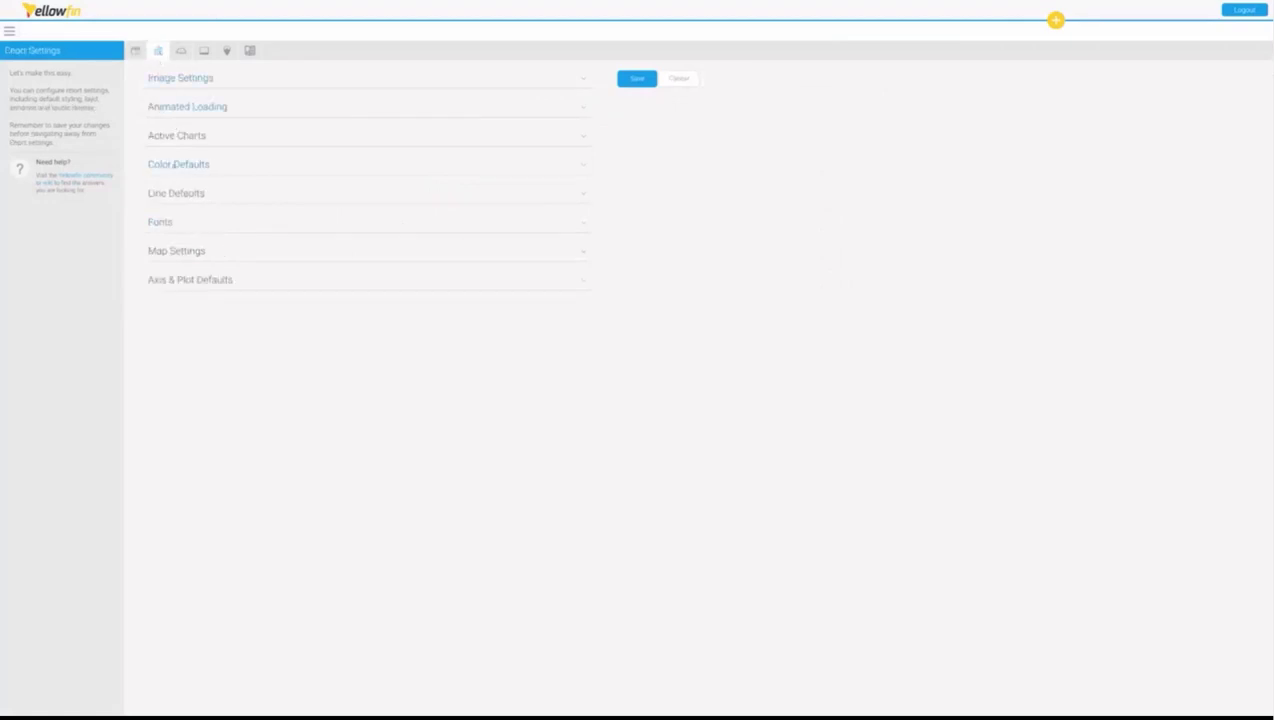
left_click(176, 164)
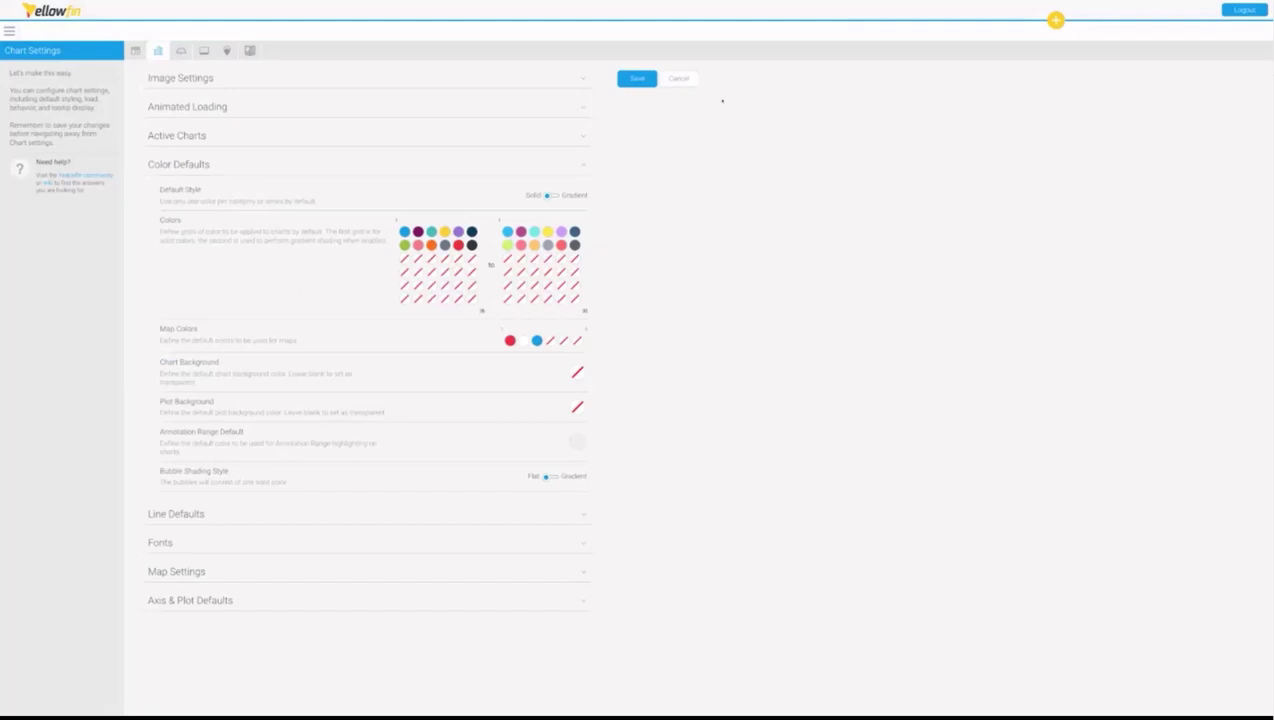
left_click(681, 80)
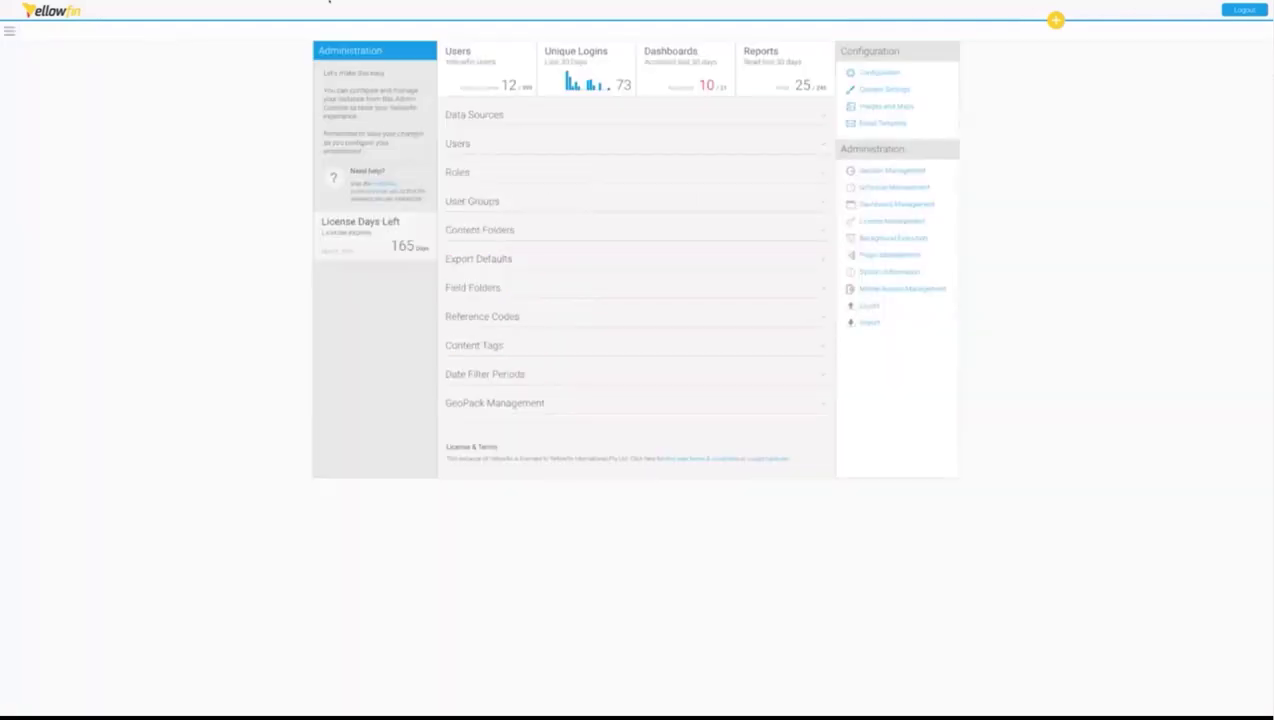
left_click(10, 31)
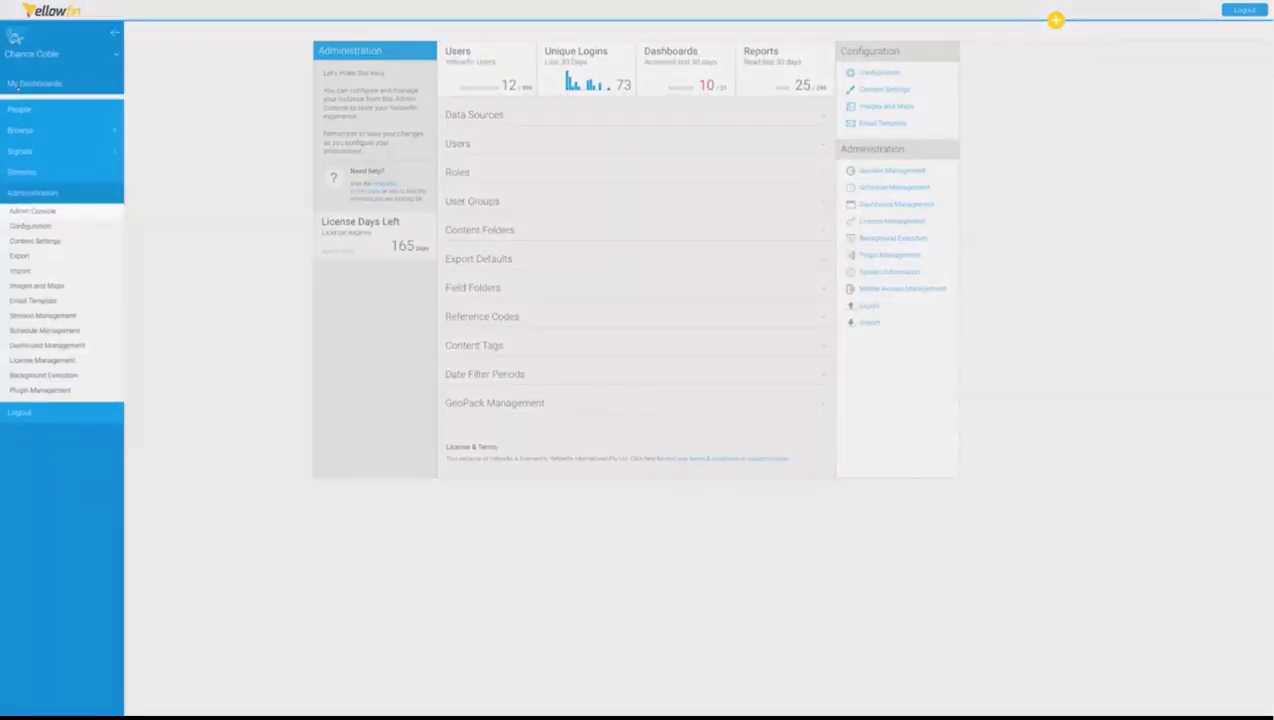
left_click(28, 101)
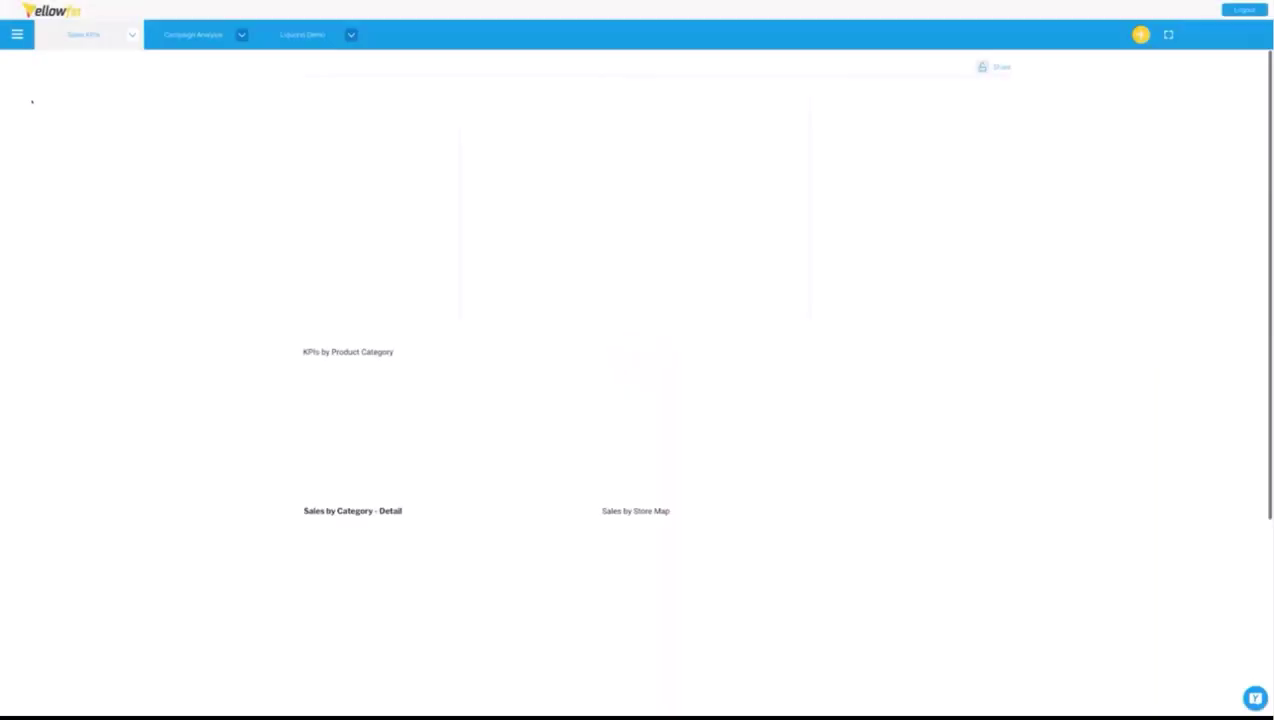
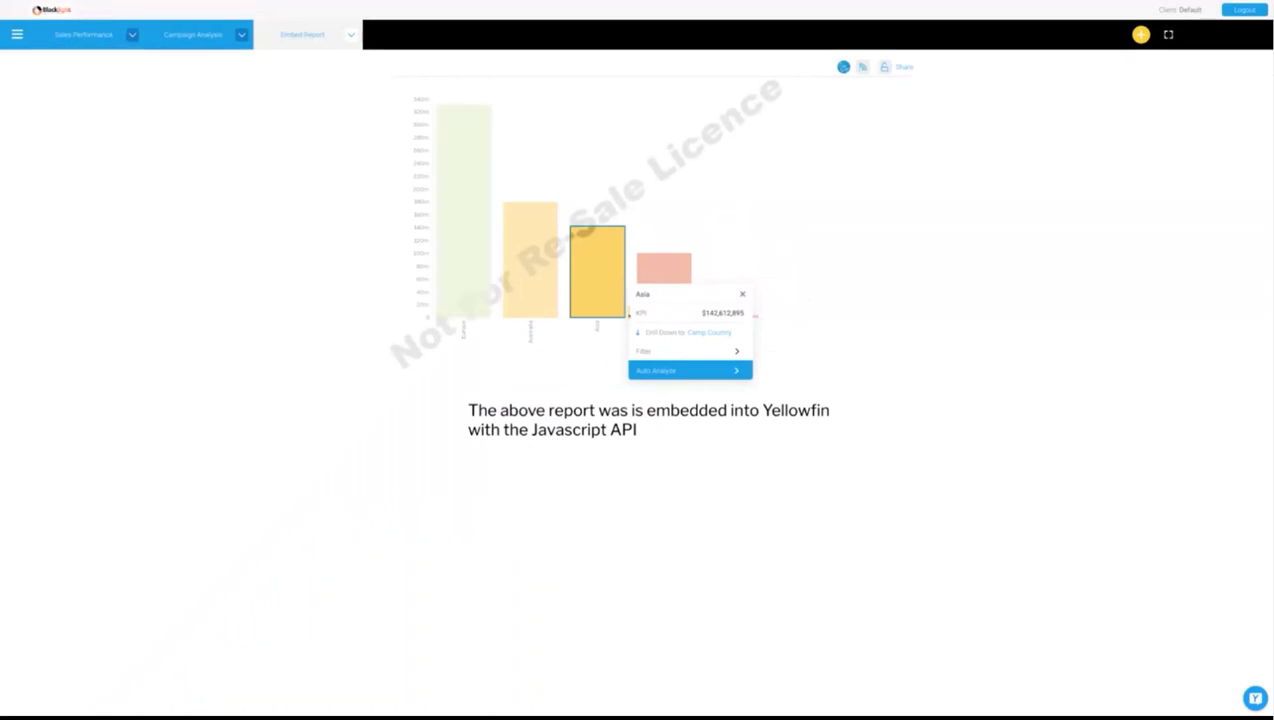
Dismiss the Asia bar's details and open the Page Header integration settings in the system configuration.
left_click(743, 295)
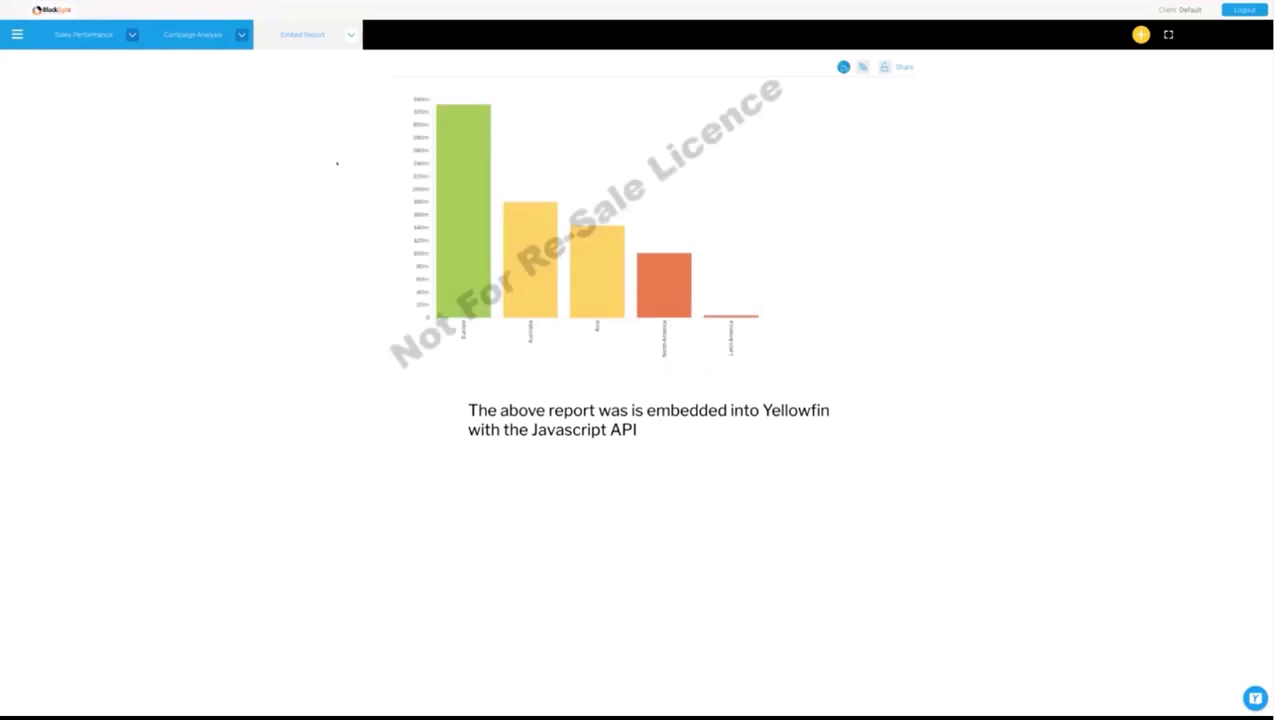
left_click(17, 34)
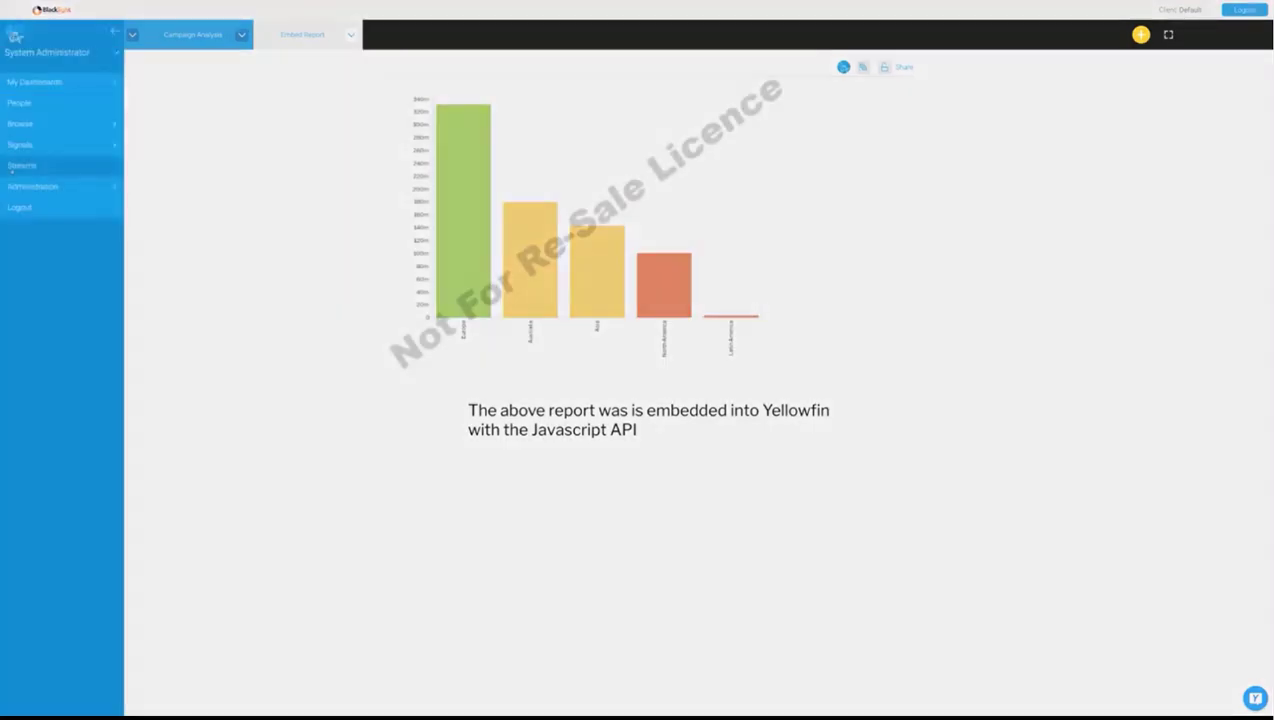
left_click(33, 186)
left_click(44, 207)
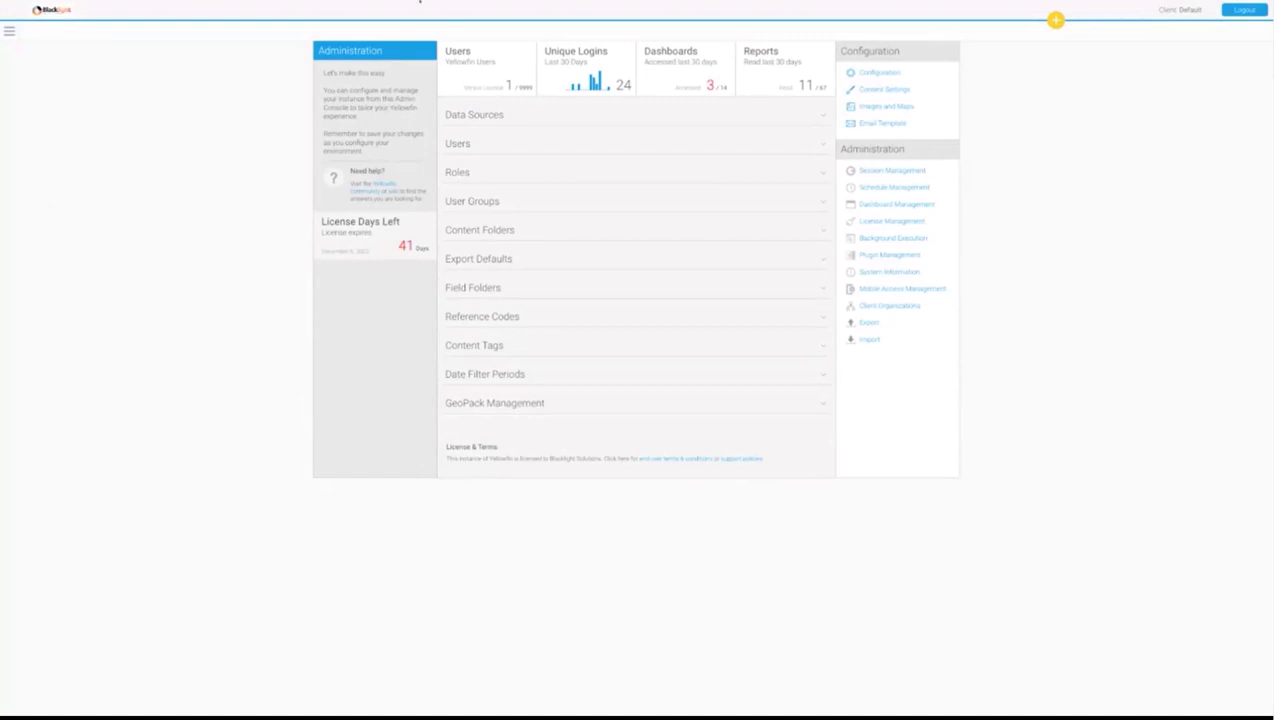
left_click(879, 74)
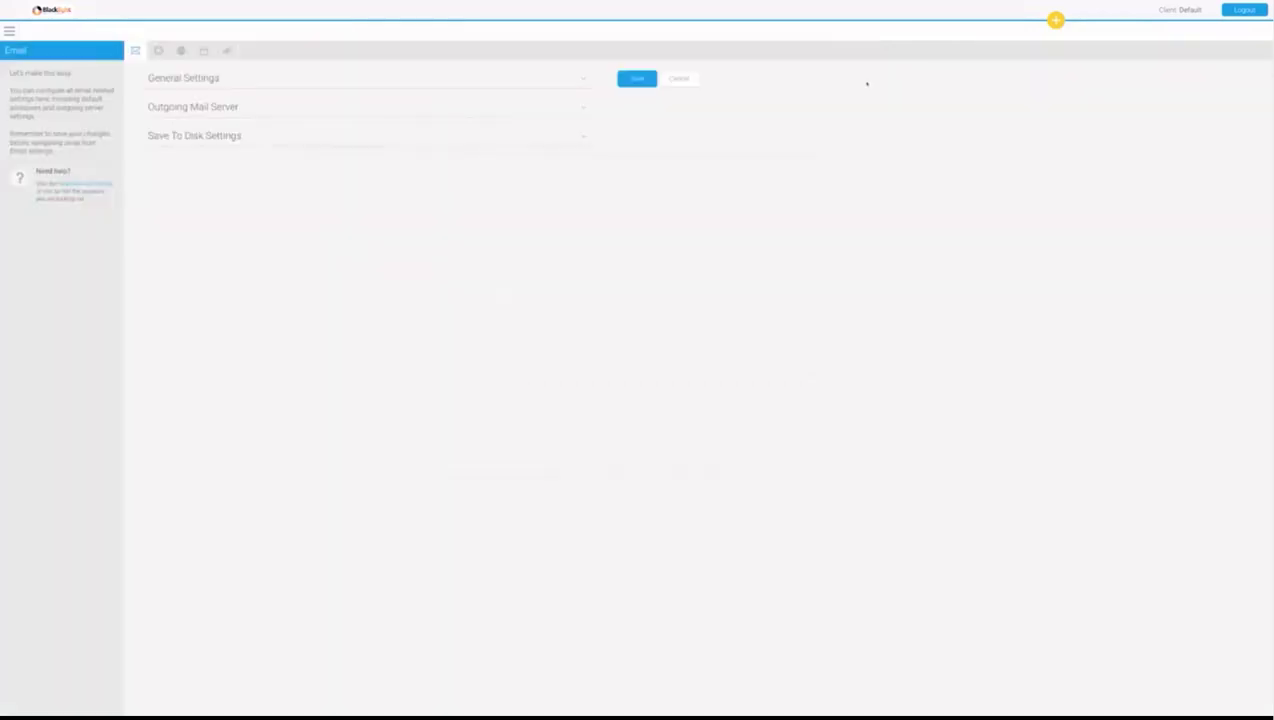
left_click(227, 51)
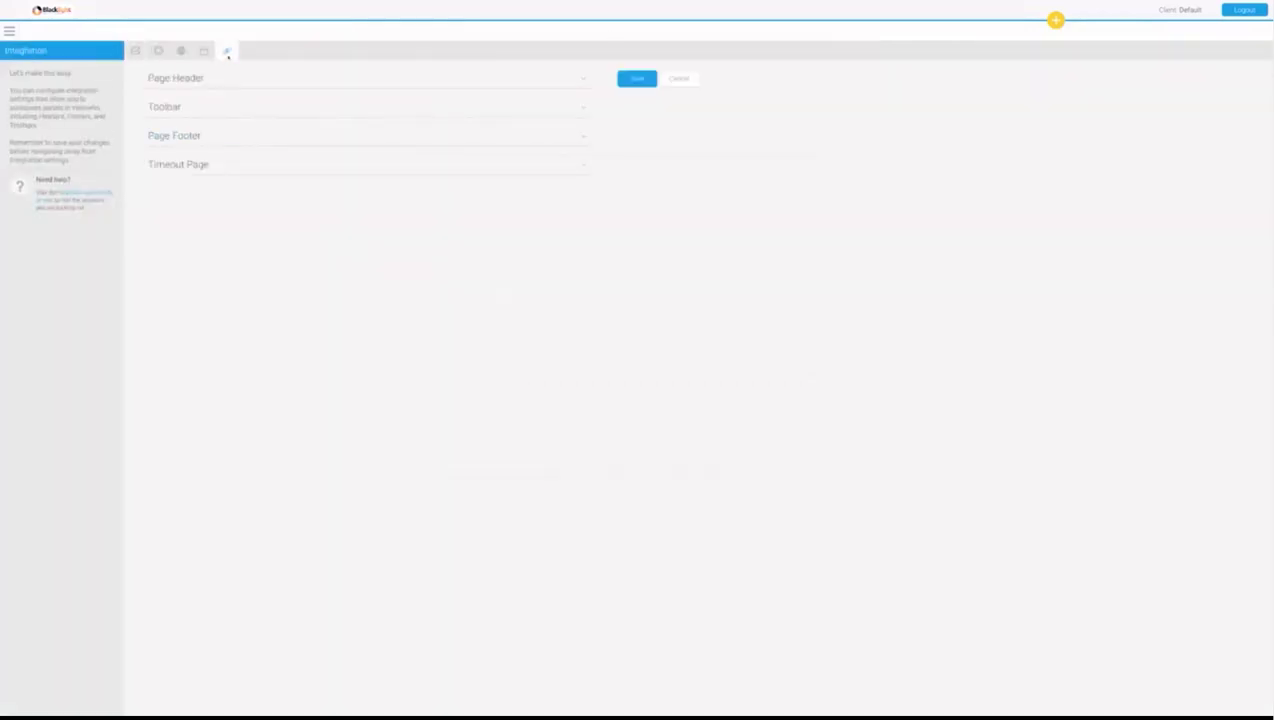
left_click(205, 78)
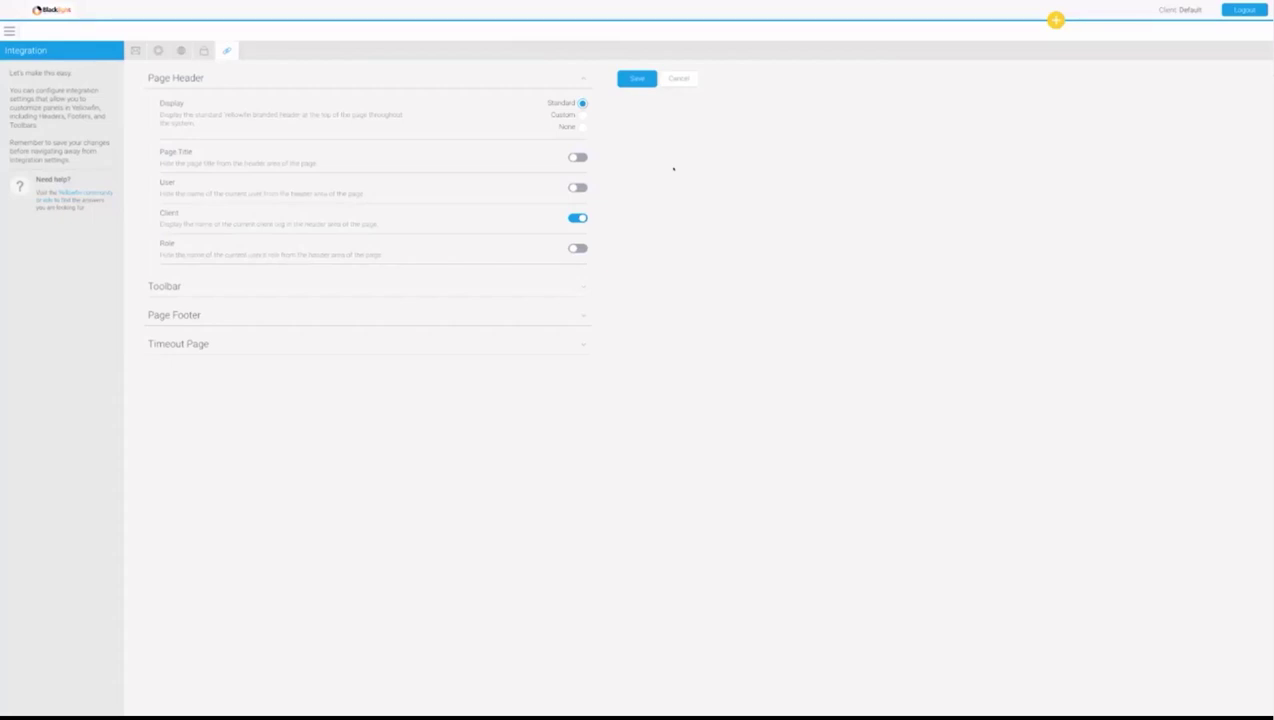
Set the page header display to Custom and check the URL of the custom header file.
left_click(583, 115)
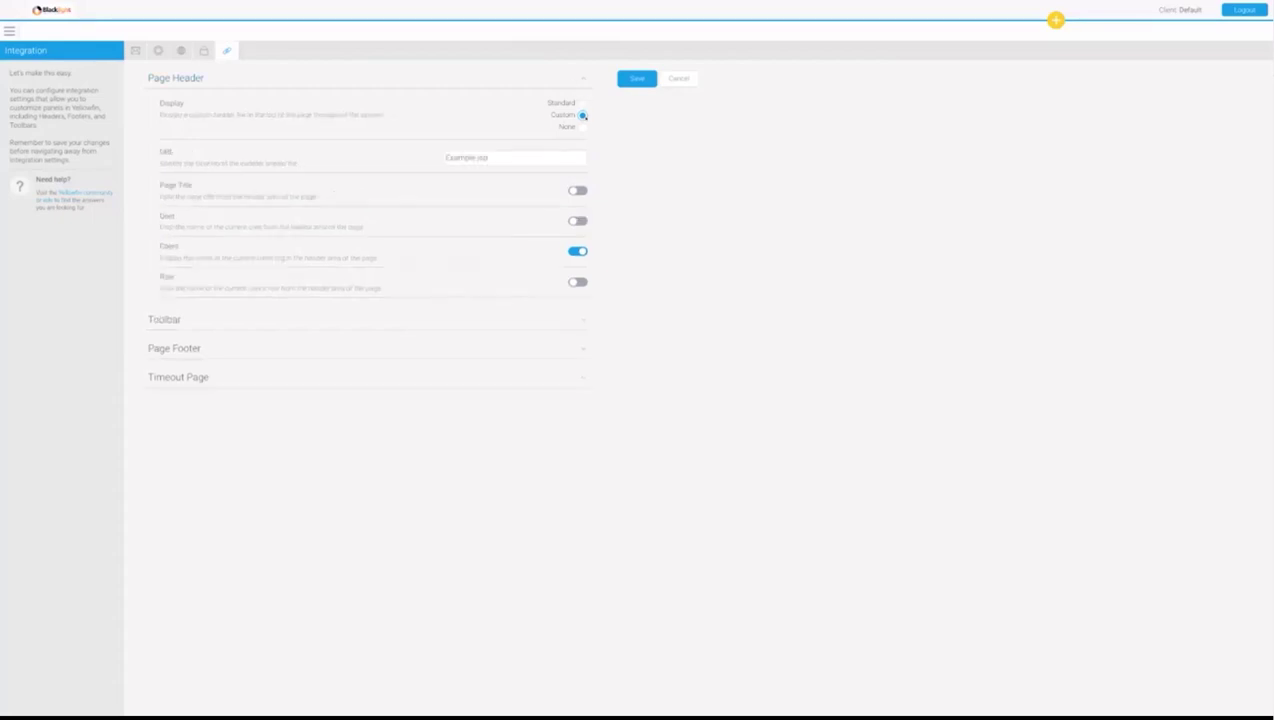
left_click_drag(524, 158, 334, 159)
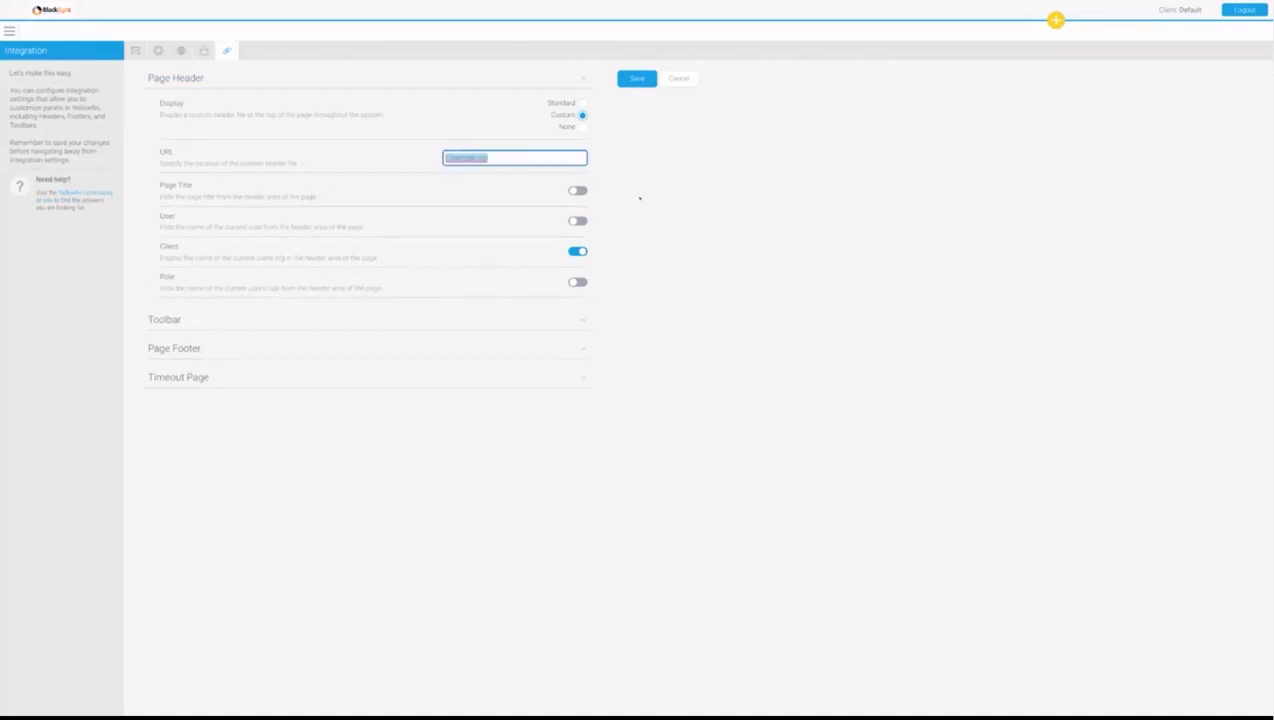
left_click(643, 237)
Turn off the main navigation toolbar's display and save the configuration without applying the changes to client organizations.
left_click(164, 319)
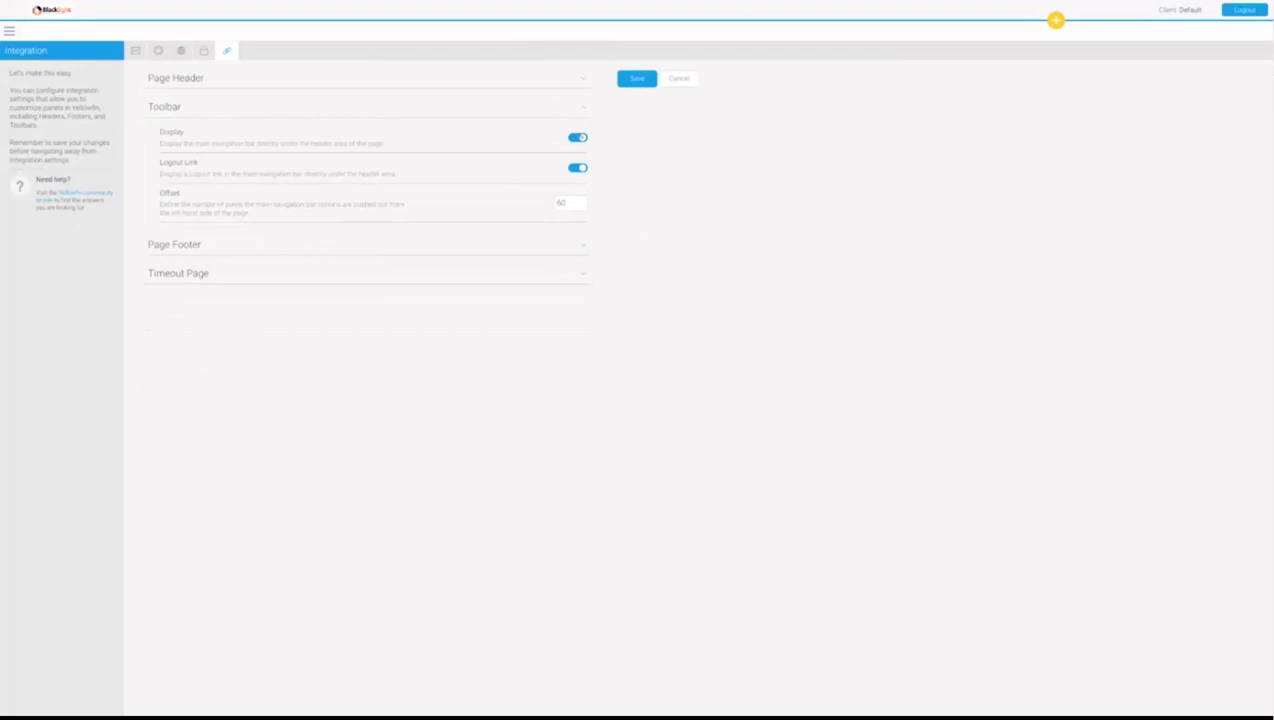
left_click(577, 140)
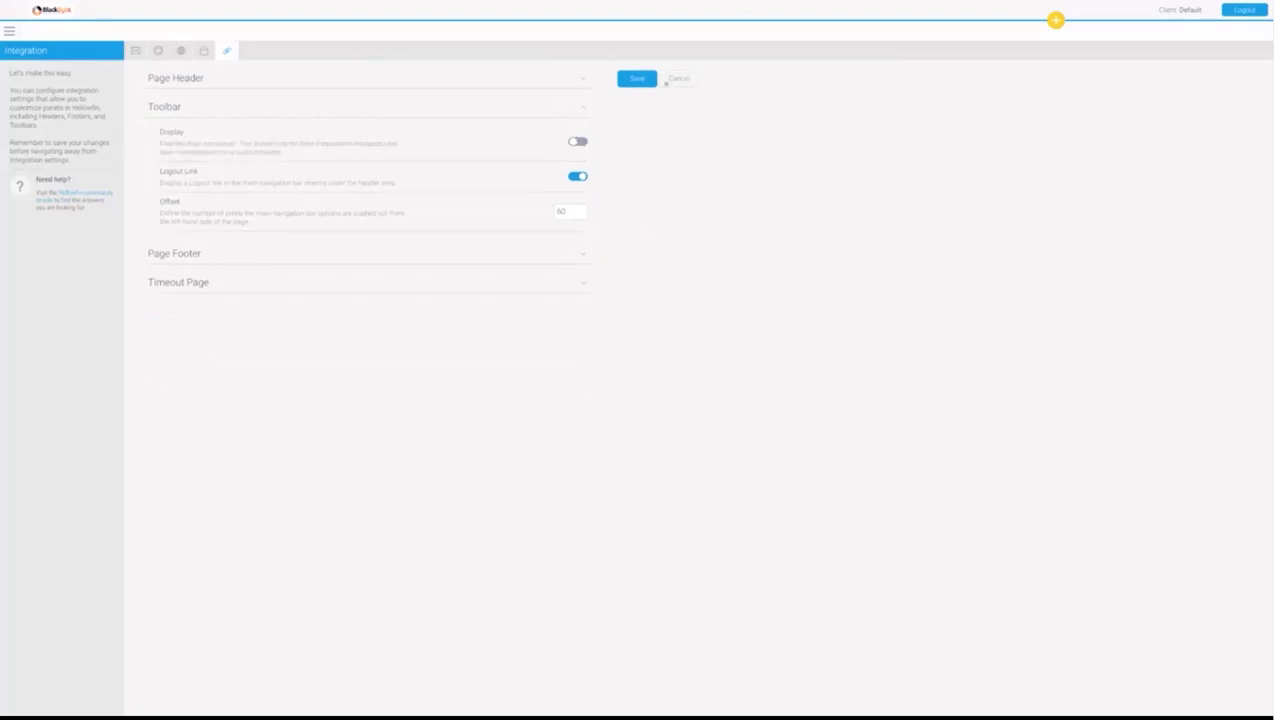
left_click(634, 80)
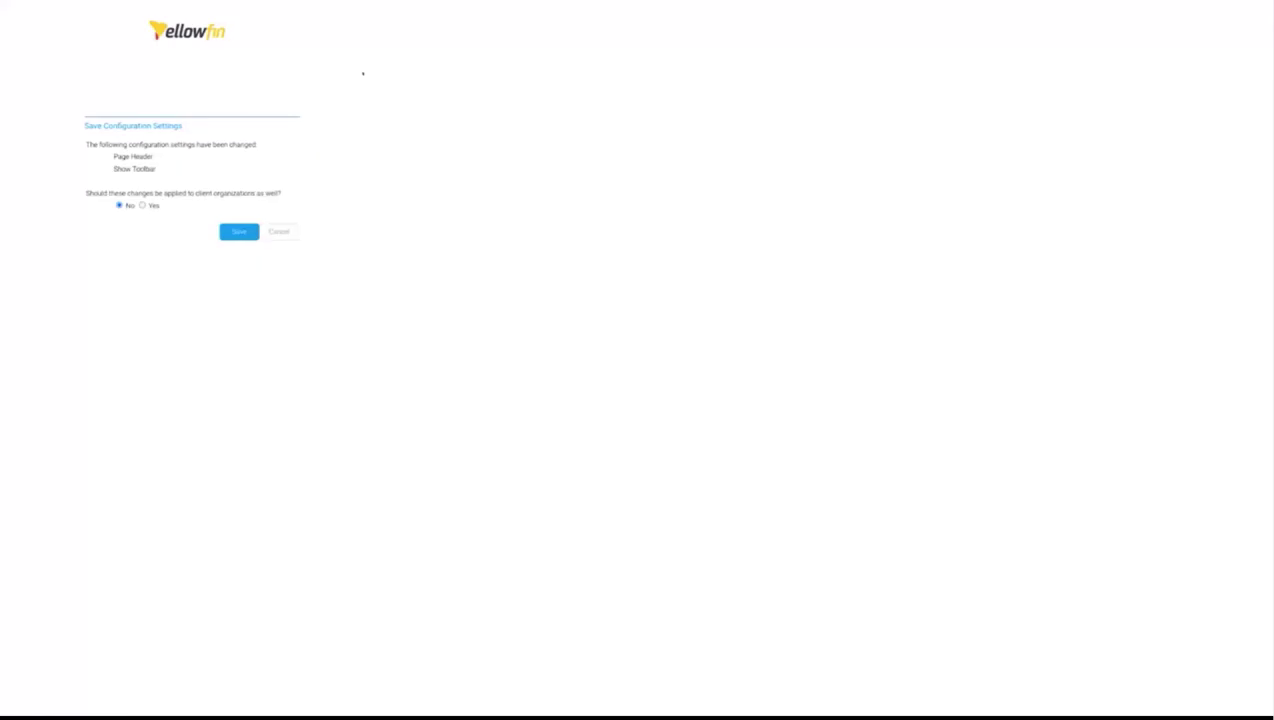
left_click(225, 231)
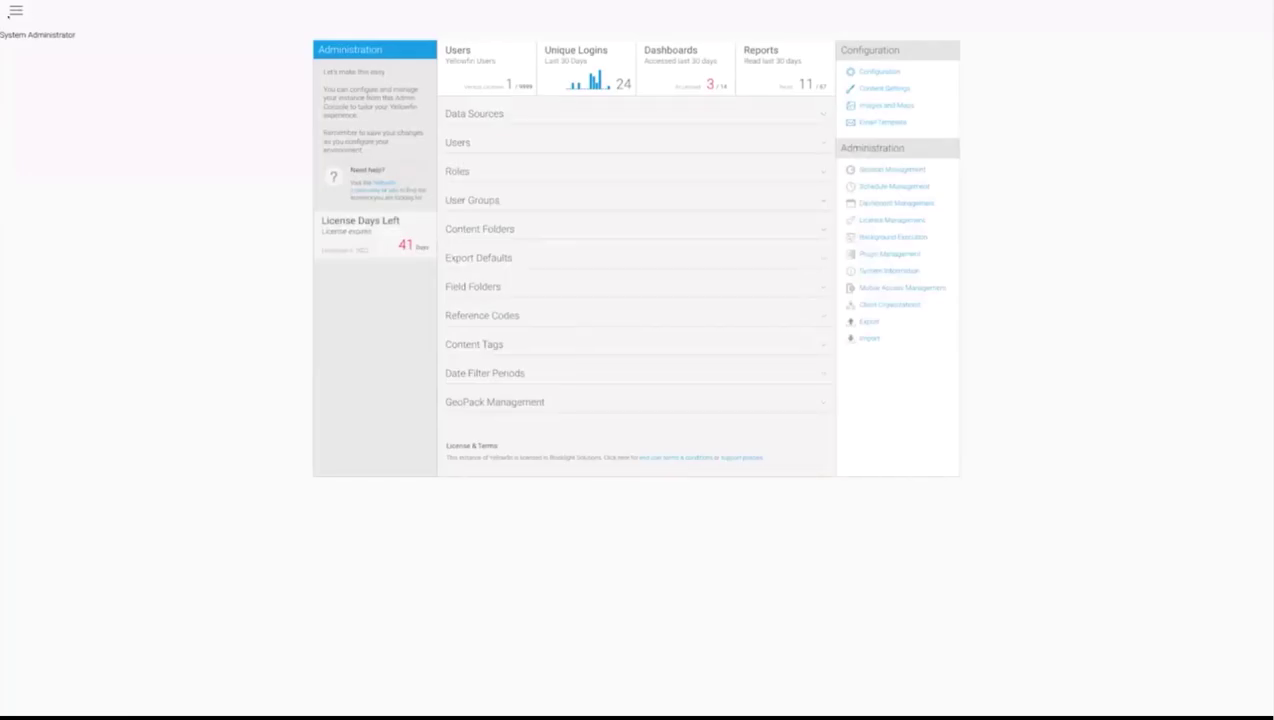
Expand the custom header's navigation and go to the Dashboard page.
left_click(15, 11)
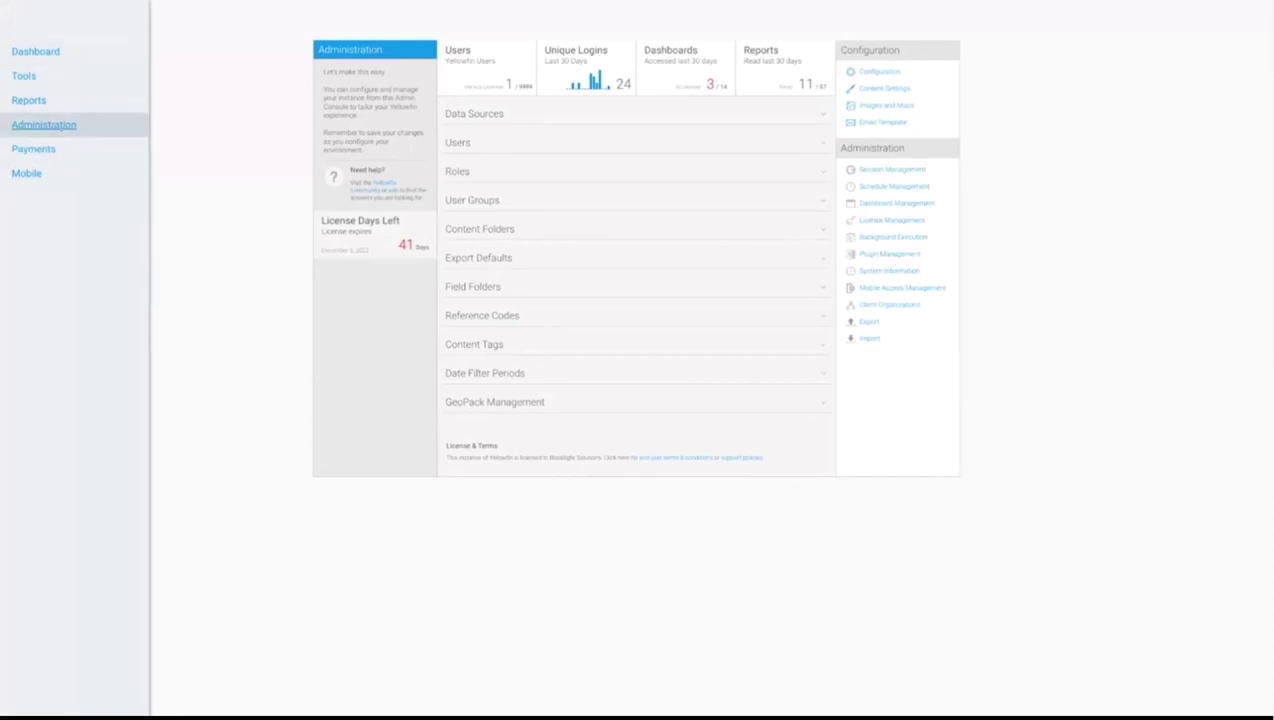
left_click(30, 51)
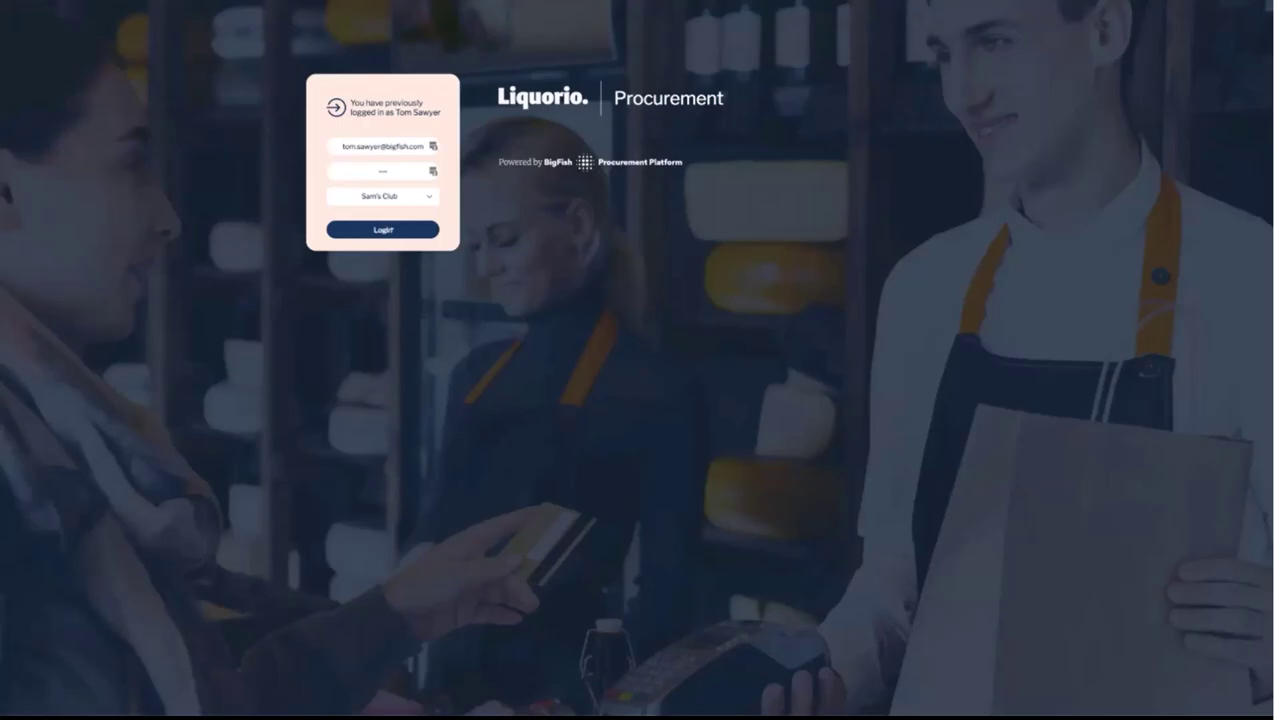
Log in to the Liquorio procurement platform for Sam's Club and check the Categories filter options of the orders list.
left_click(390, 229)
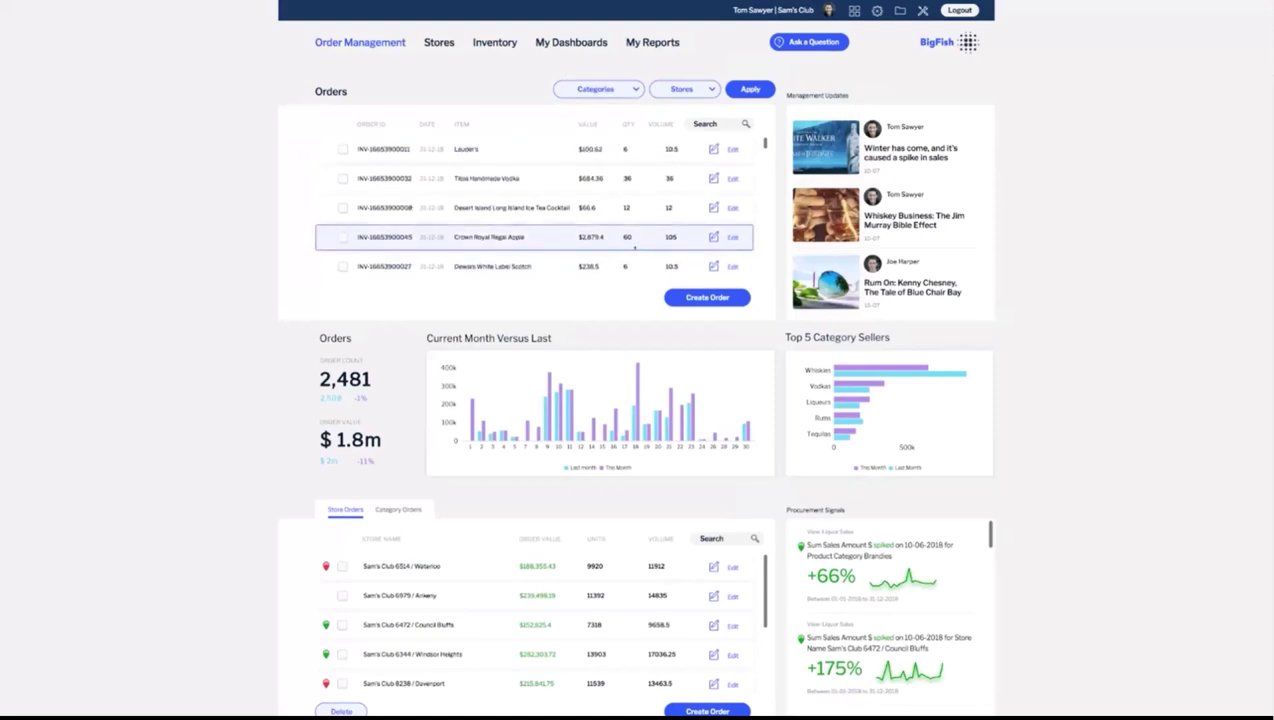
left_click(633, 90)
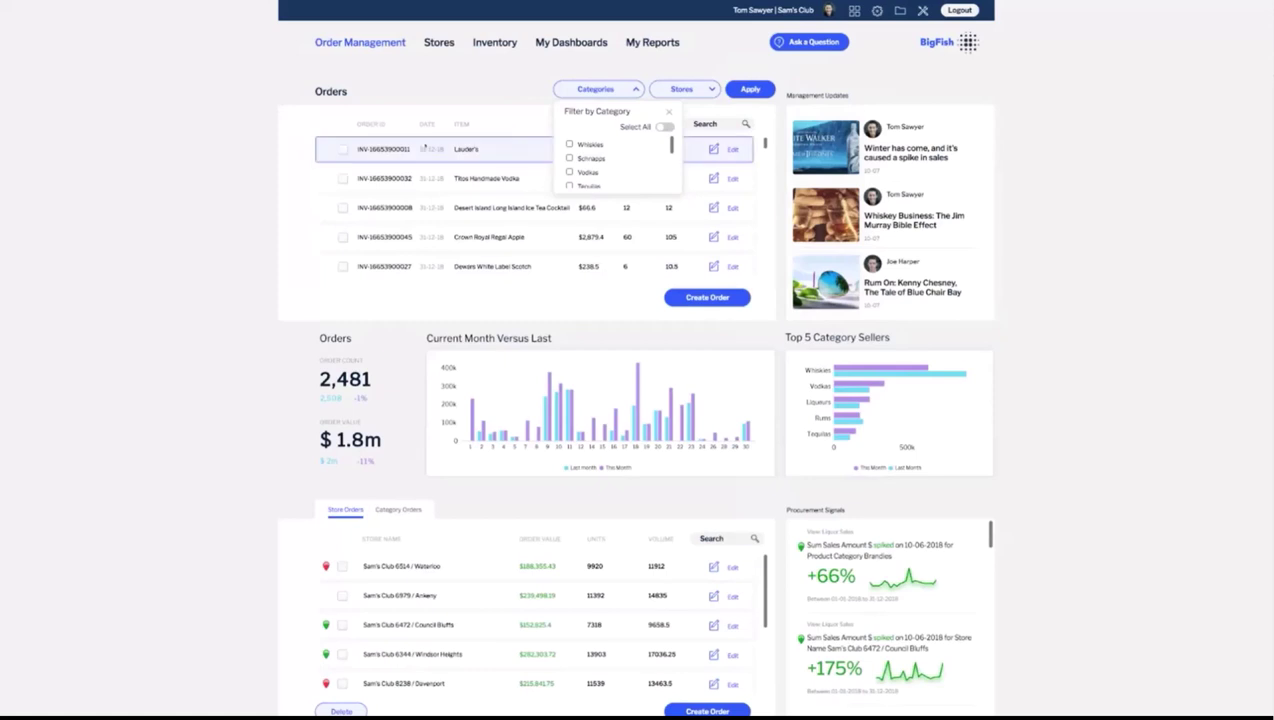
left_click(762, 142)
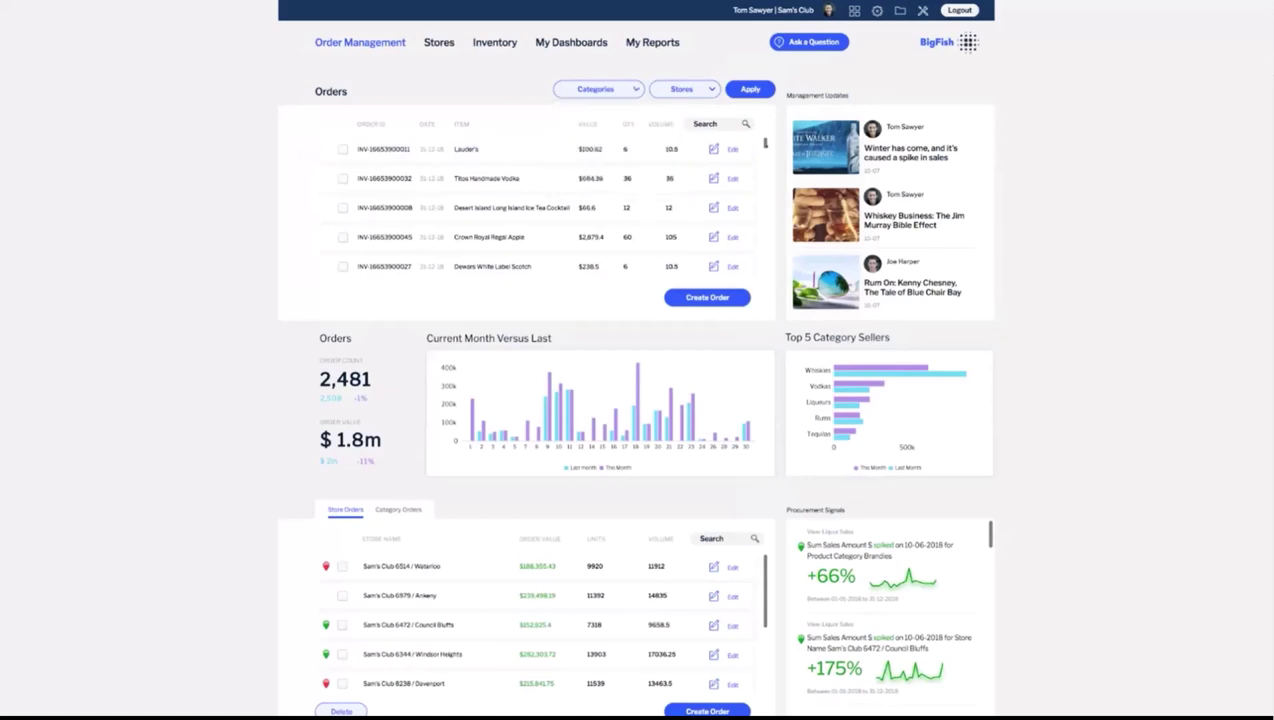
Drill through Vodkas in the Top 5 Category Sellers chart to its brand details, close them and review the rest of the page.
scroll(1107, 457, "down", 1)
scroll(1107, 457, "down", 4)
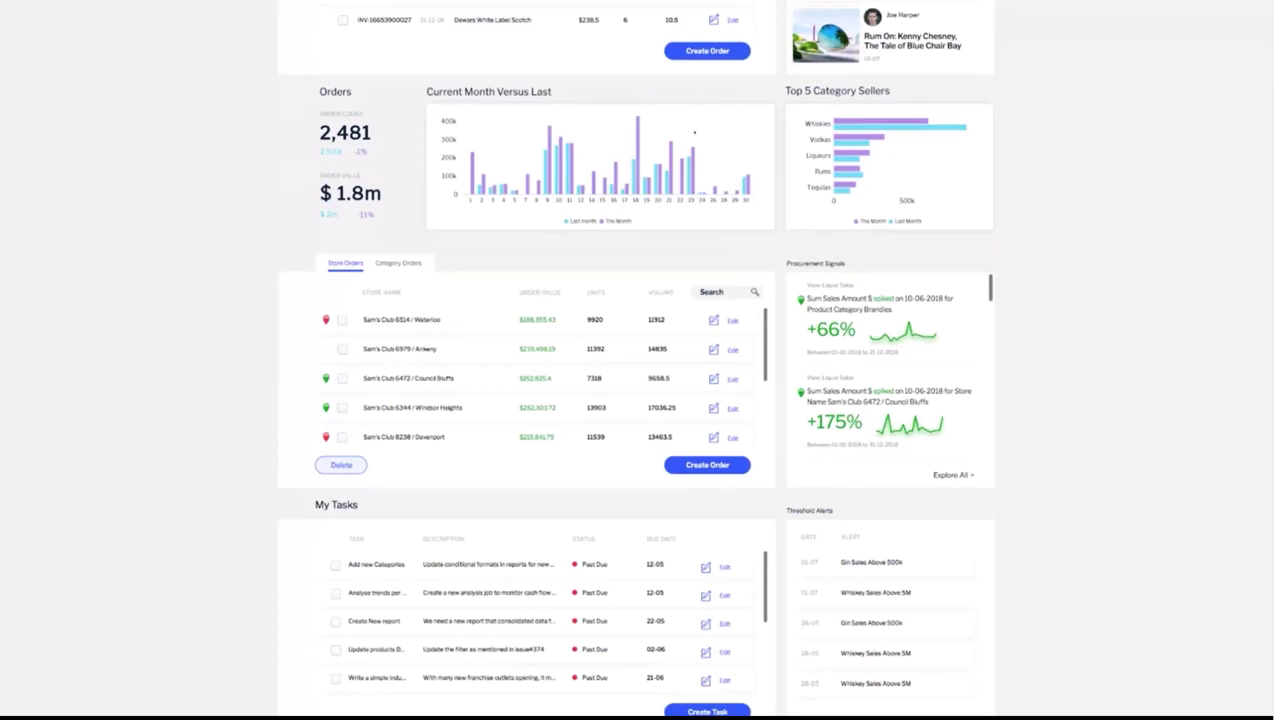
mouse_move(671, 180)
left_click(853, 139)
left_click(908, 192)
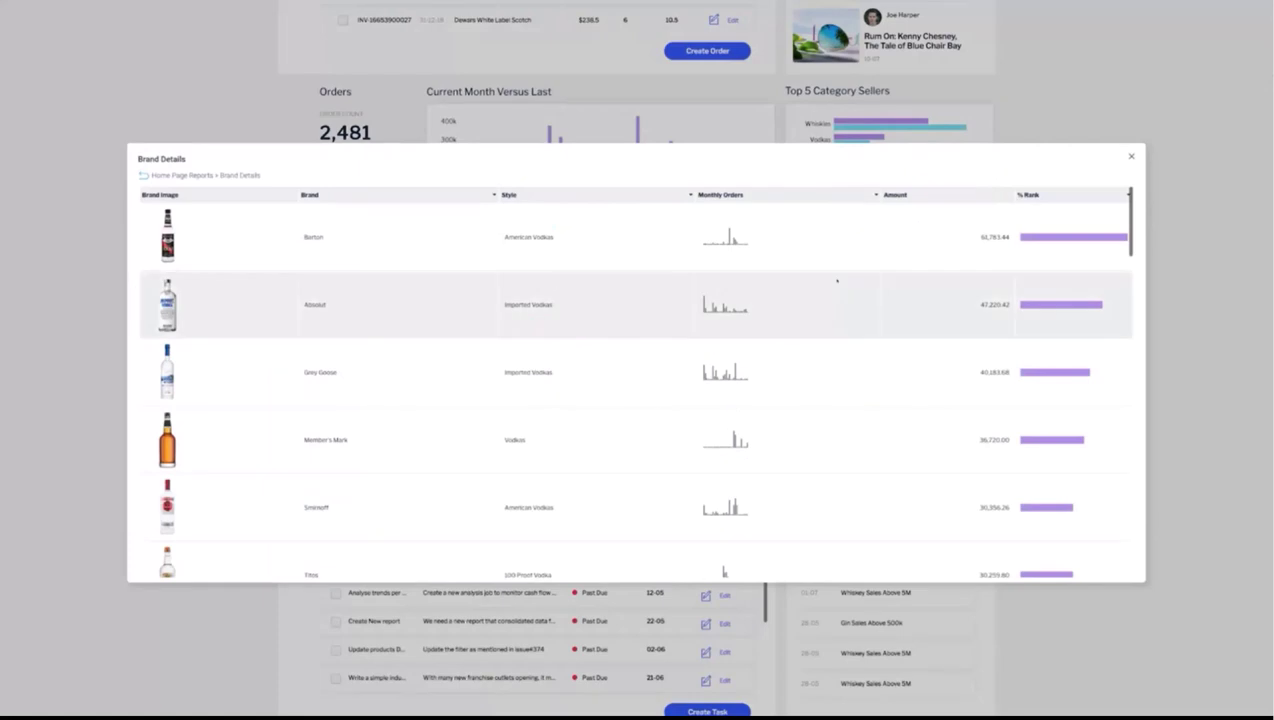
left_click(1131, 156)
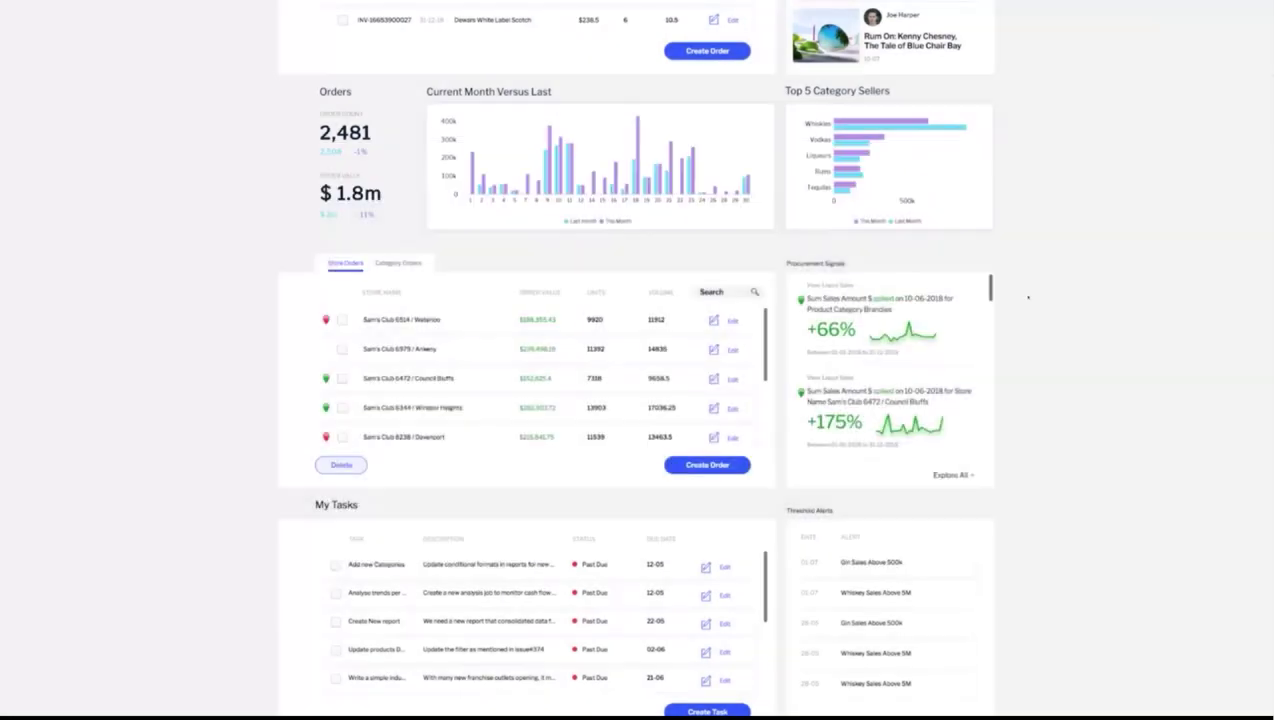
scroll(1050, 315, "down", 3)
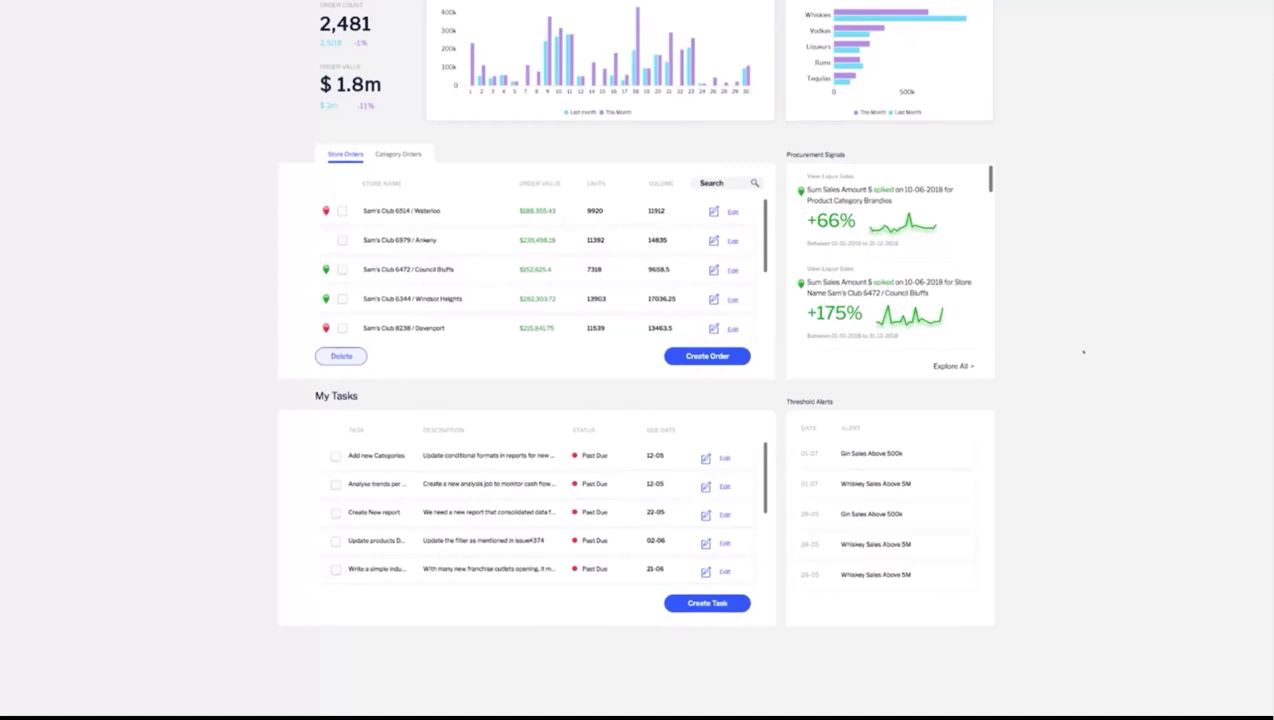
scroll(1083, 352, "up", 5)
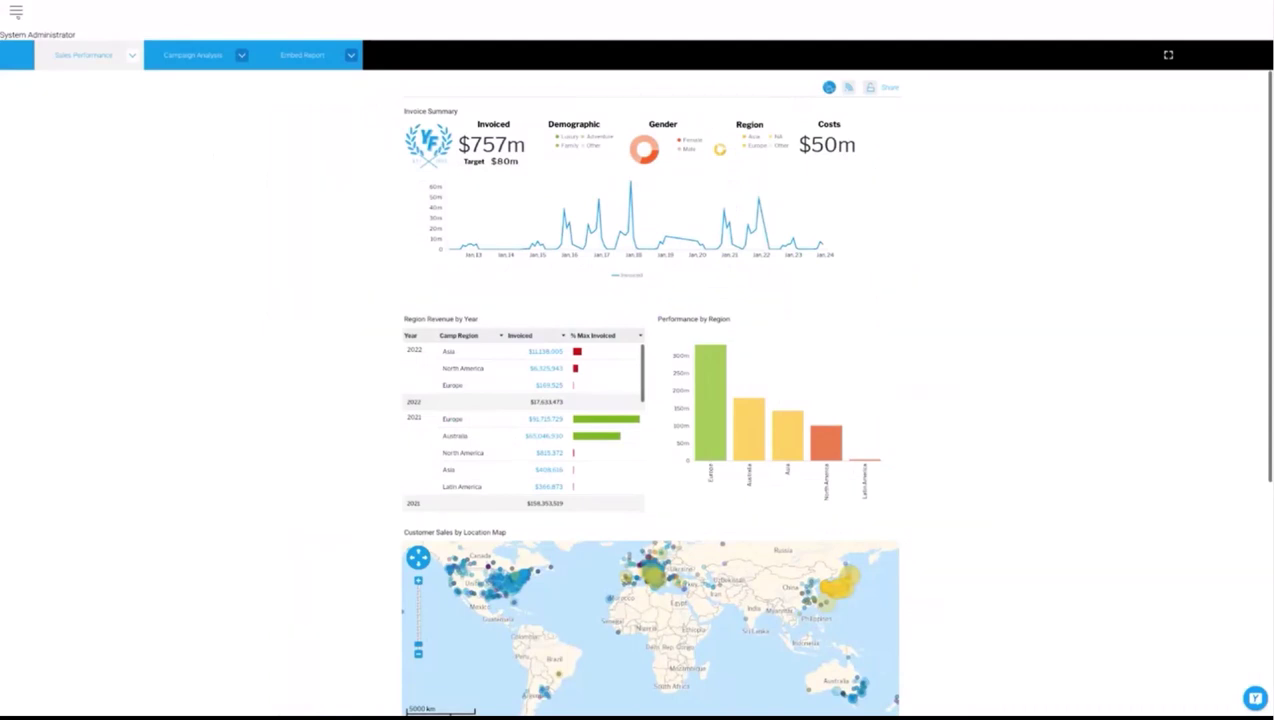
Open the Page Header settings in the Integration section of the system configuration, leaving Content Settings unchanged.
left_click(16, 12)
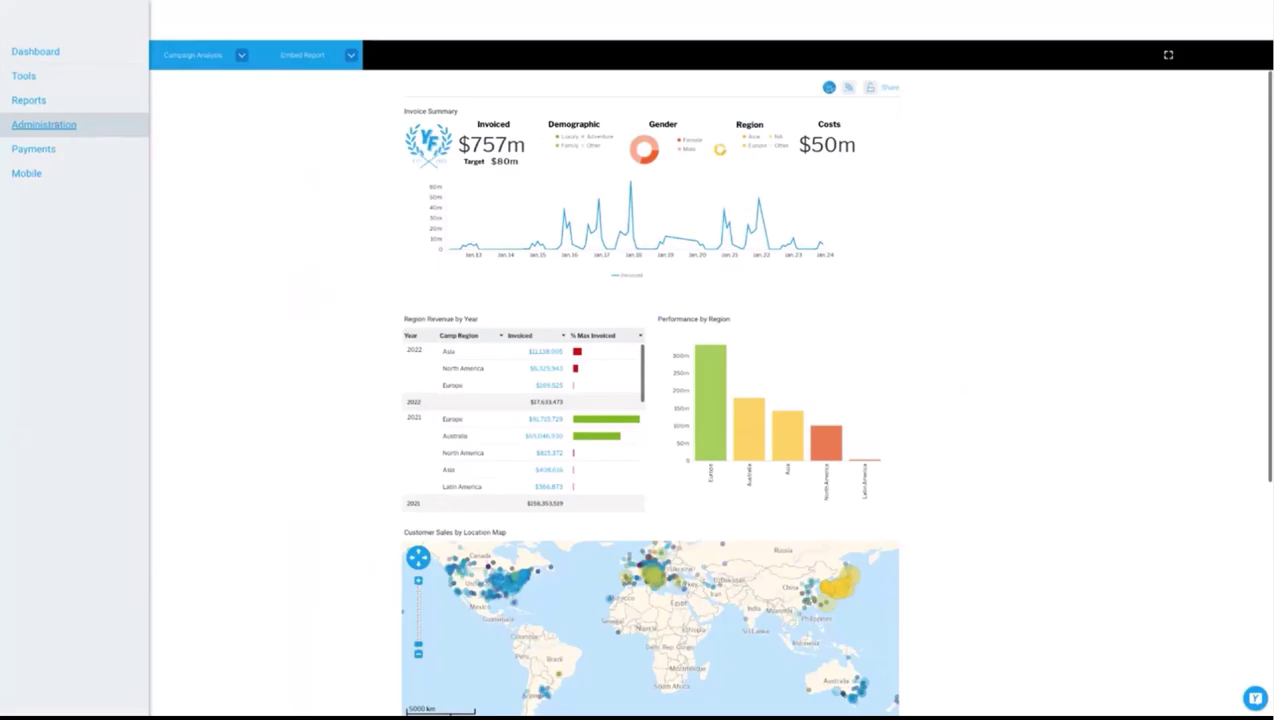
left_click(44, 124)
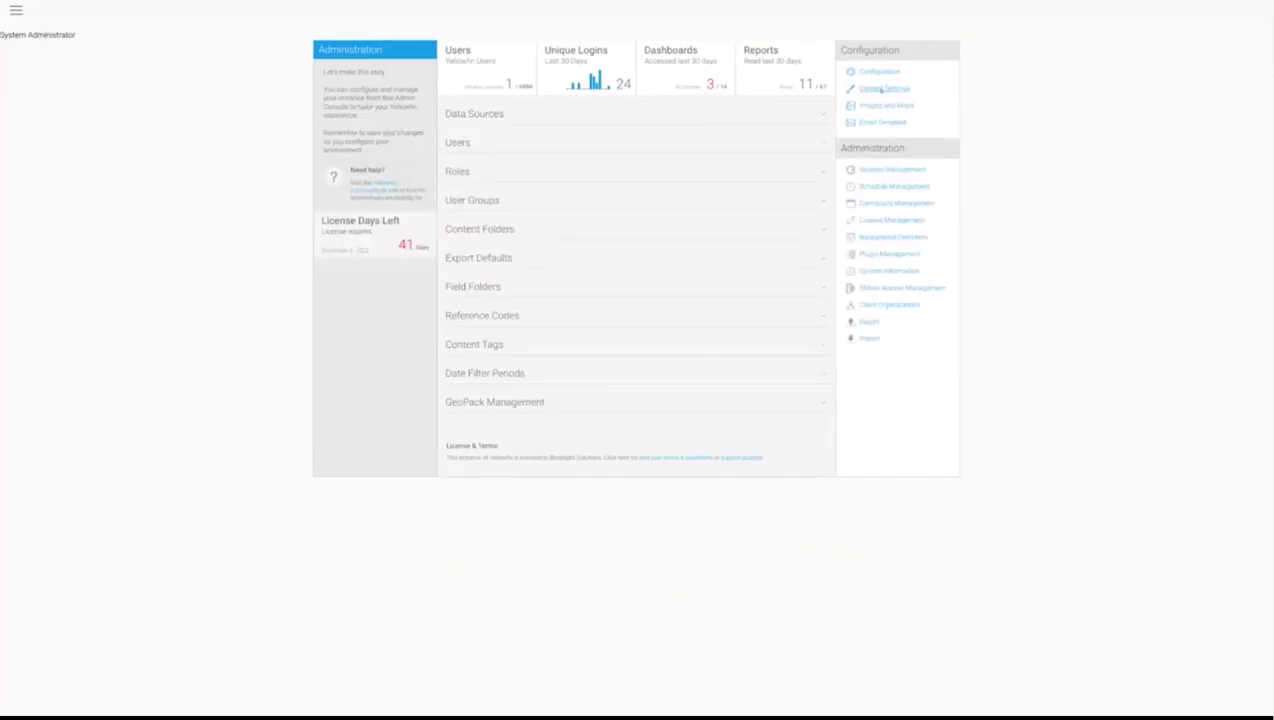
left_click(881, 90)
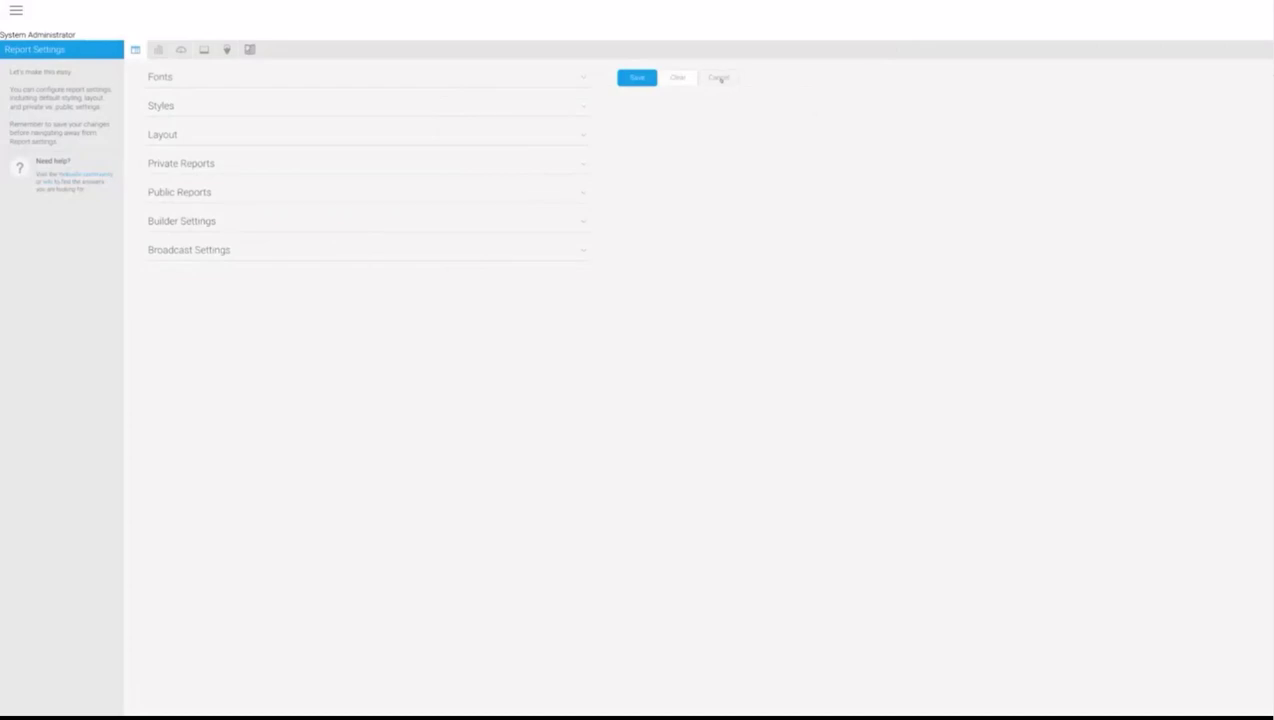
left_click(720, 79)
left_click(868, 75)
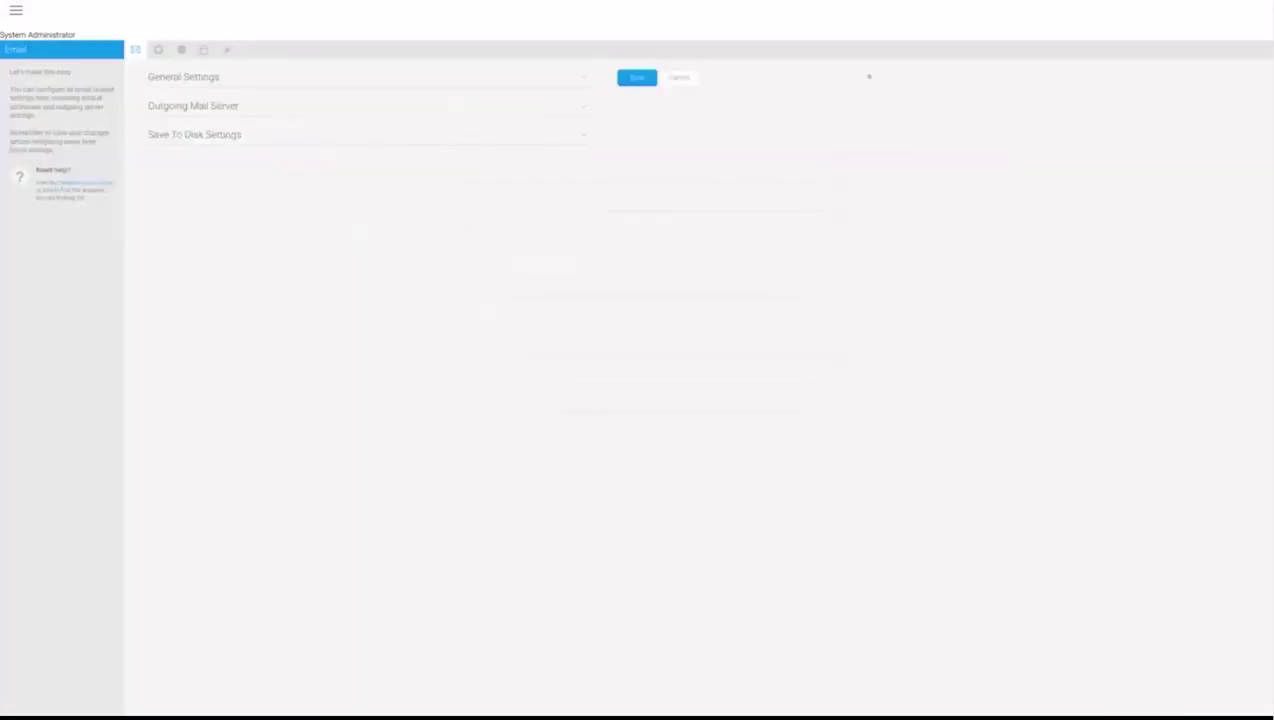
left_click(229, 50)
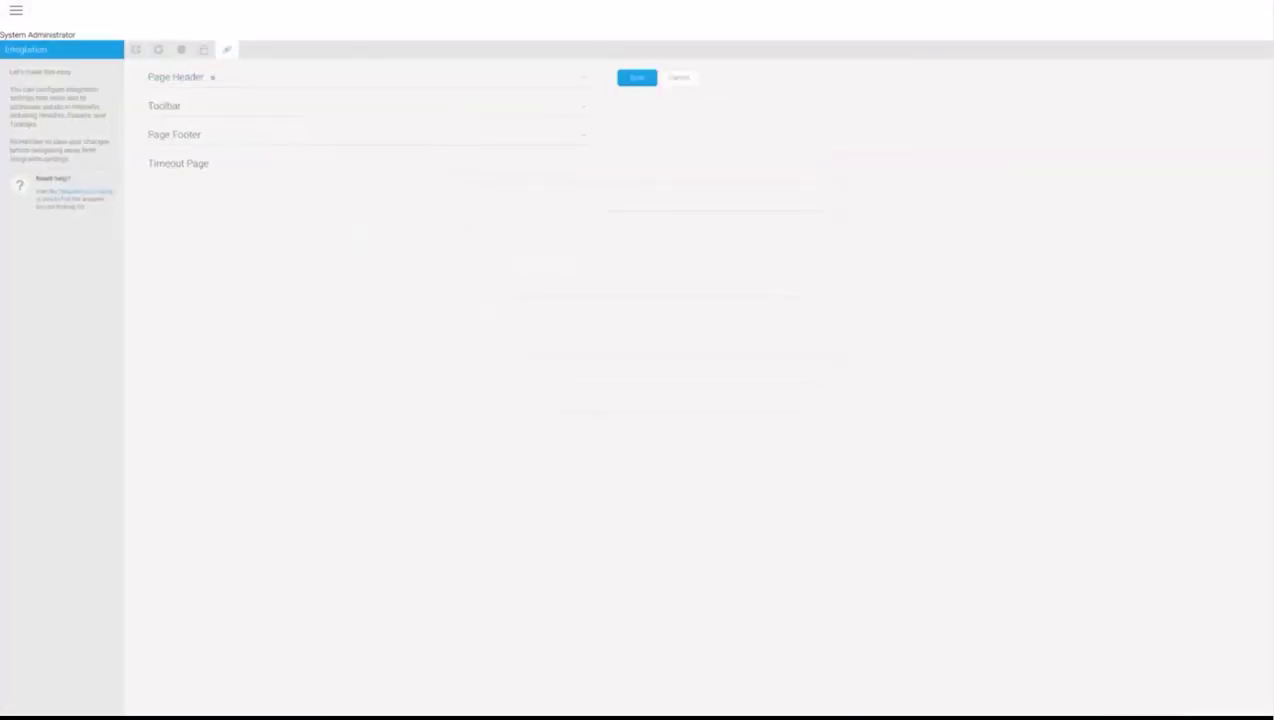
left_click(180, 84)
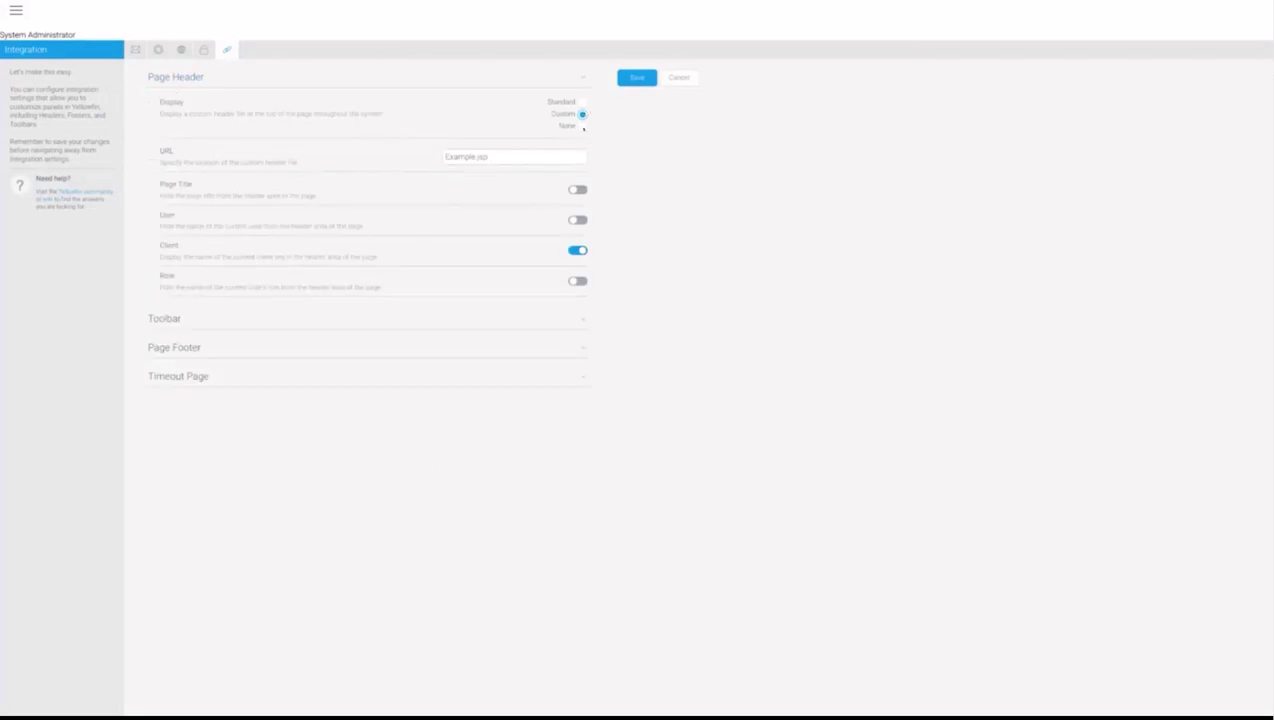
Set the page header display to None, turn on the toolbar display and save without applying the changes to client organizations.
left_click(582, 126)
left_click(330, 285)
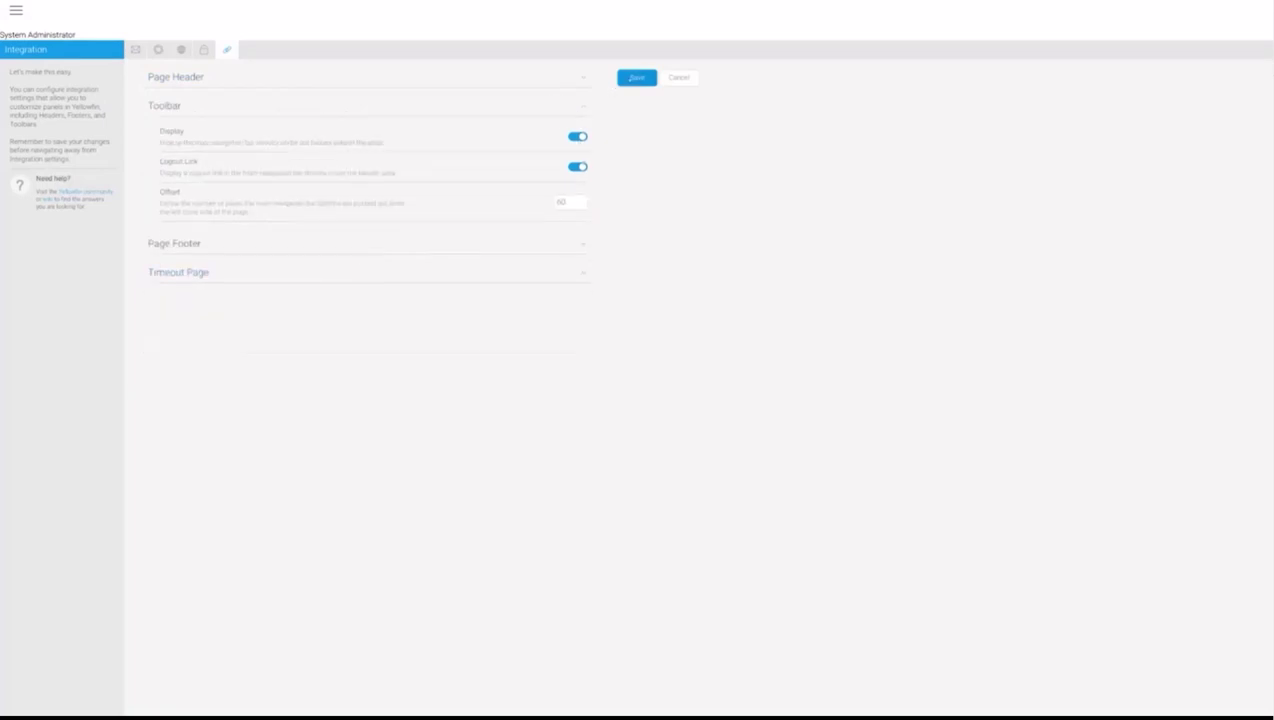
left_click(636, 78)
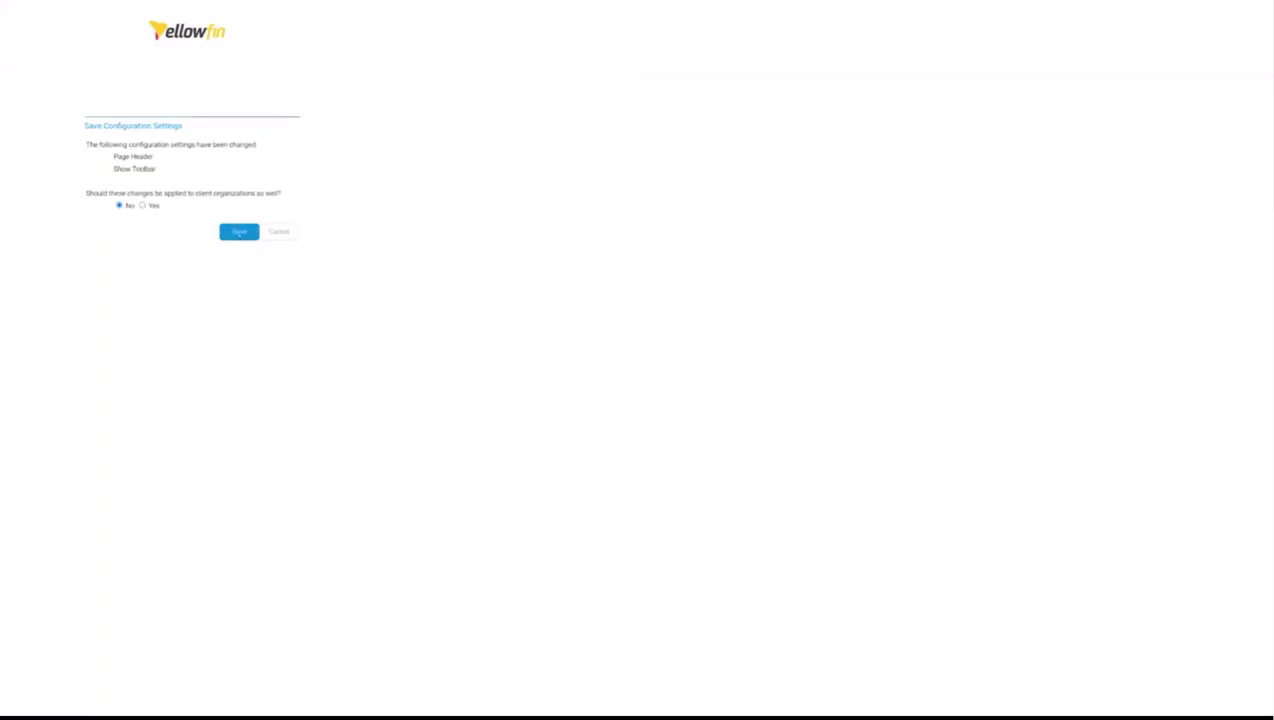
left_click(239, 232)
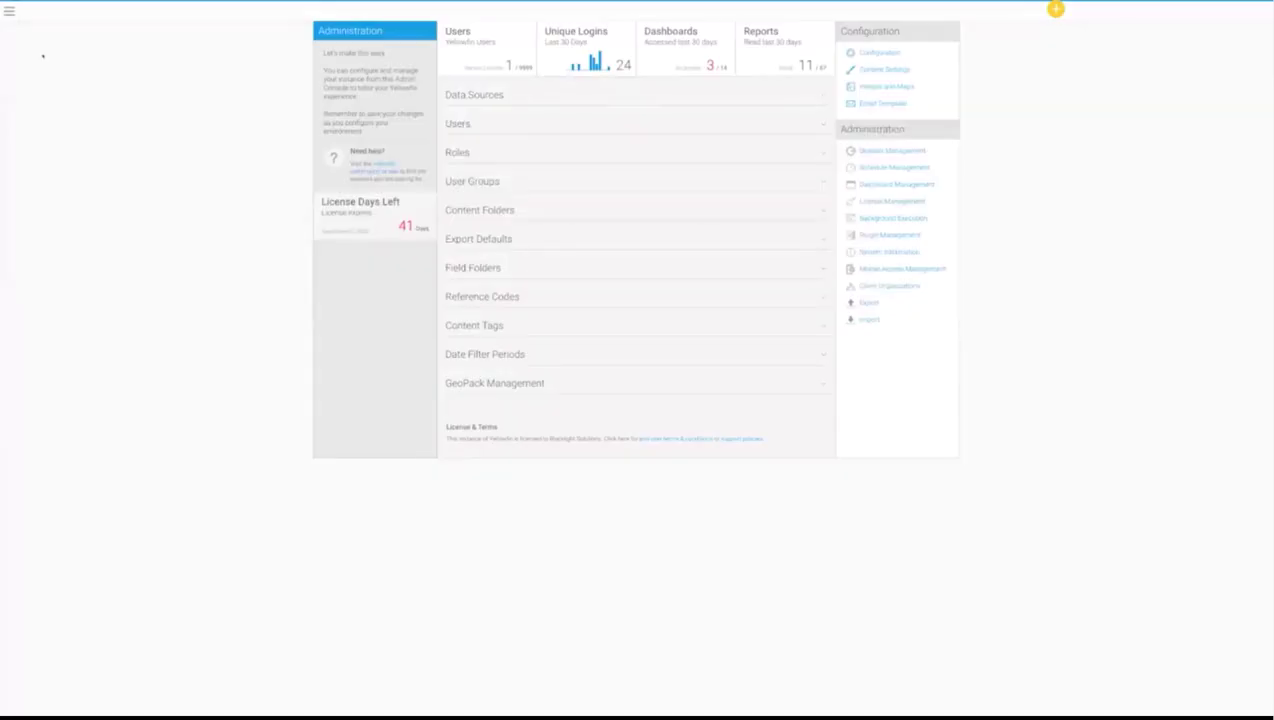
Open the Sales Performance dashboard from My Dashboards.
left_click(9, 11)
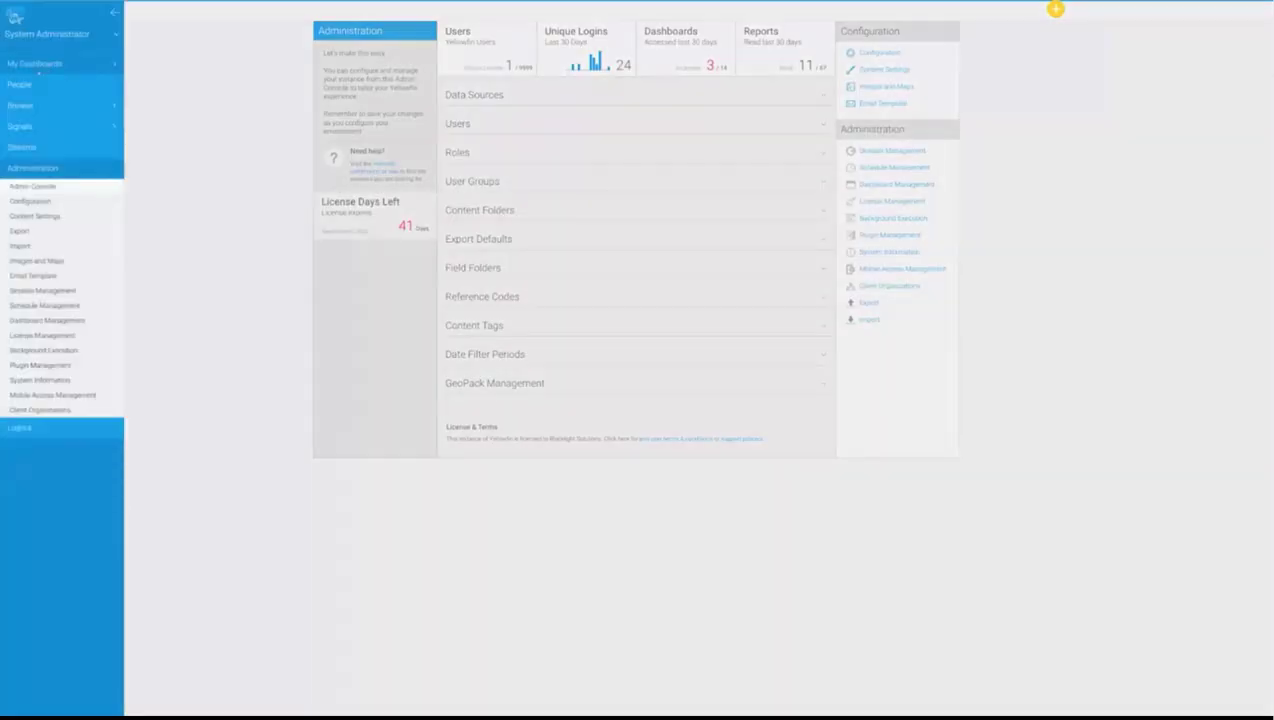
left_click(44, 64)
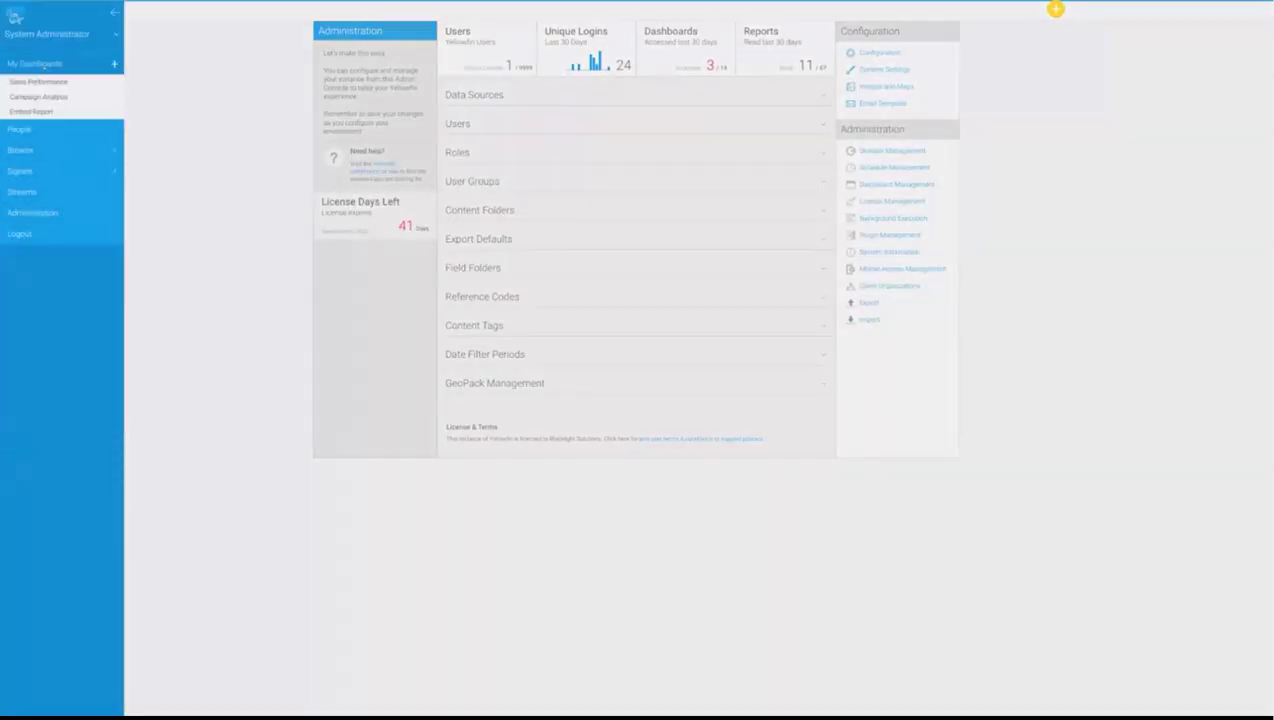
left_click(40, 82)
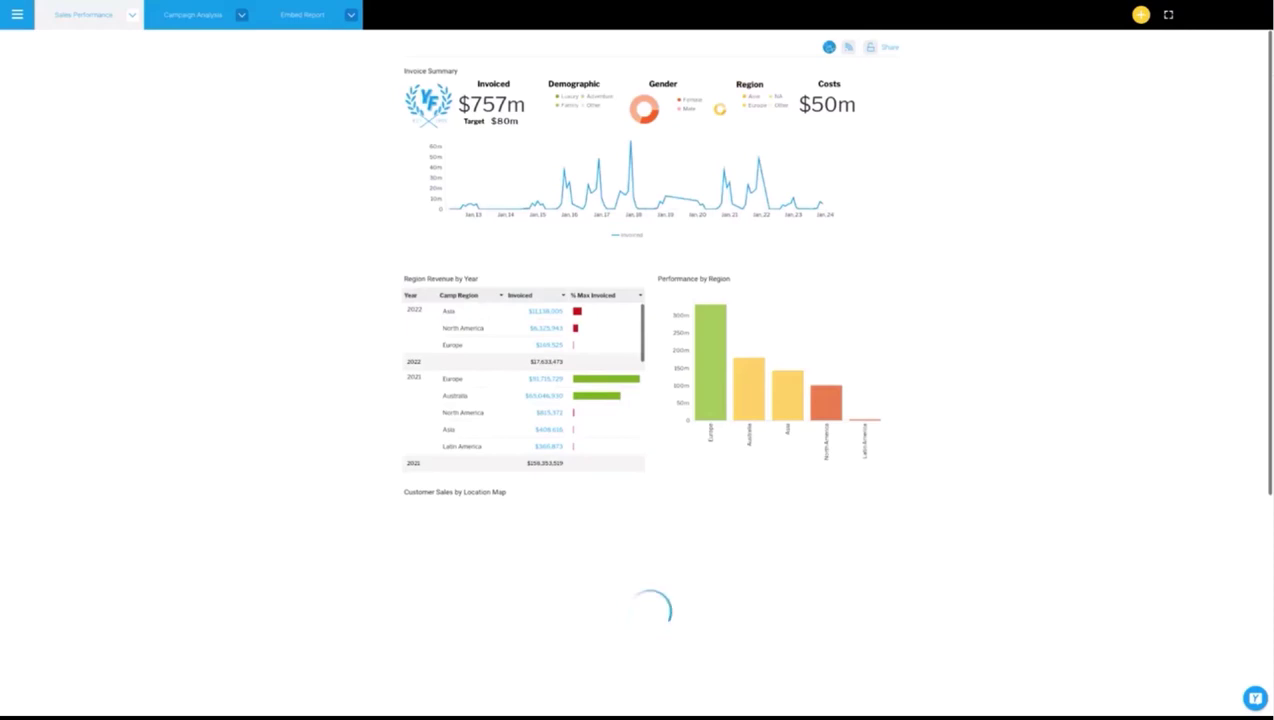
Leave full screen and load the page localhost:8075/bl_embed_login.jsp in place of the dashboard.
key("Escape")
left_click(310, 42)
left_click(310, 42)
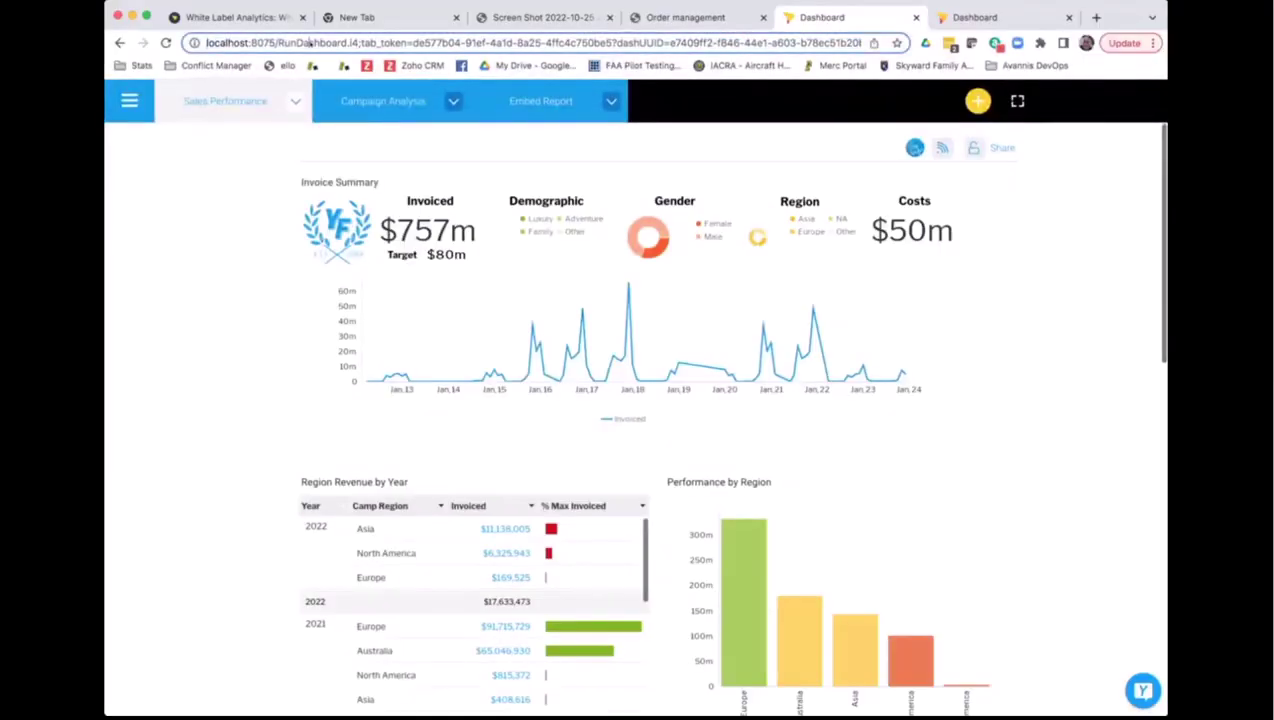
left_click_drag(278, 42, 970, 52)
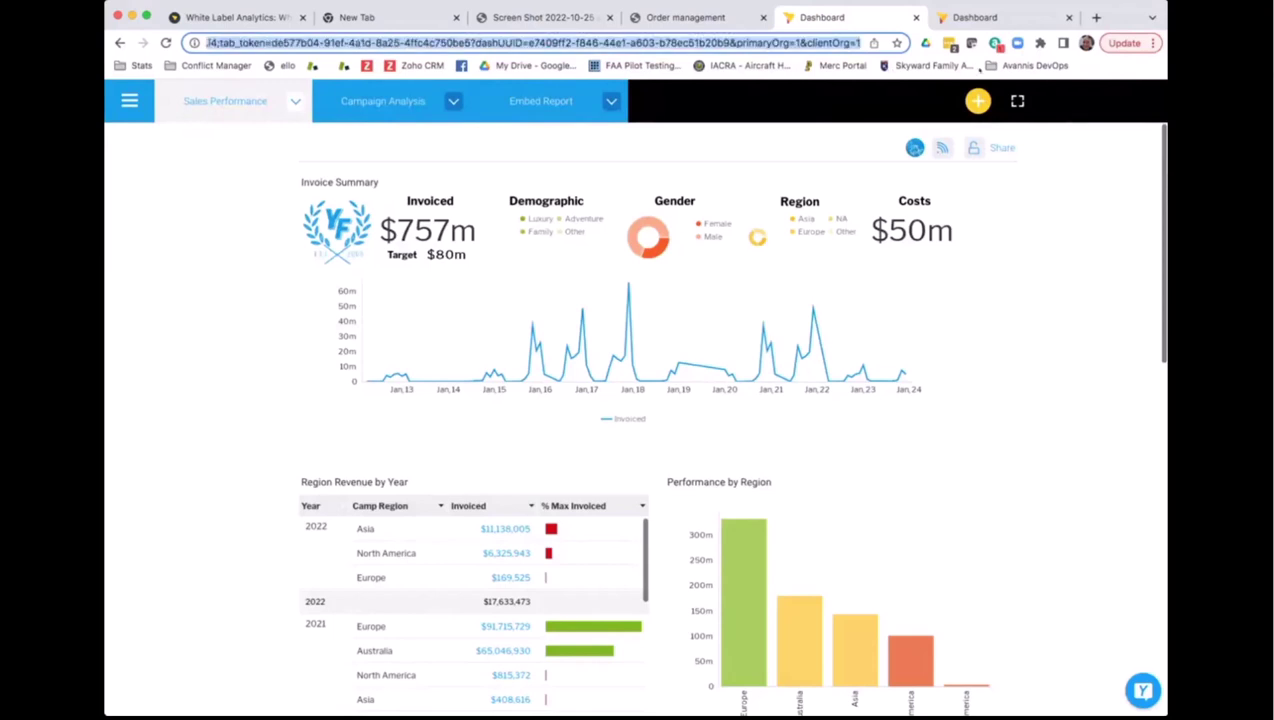
key("BackSpace")
type("bi")
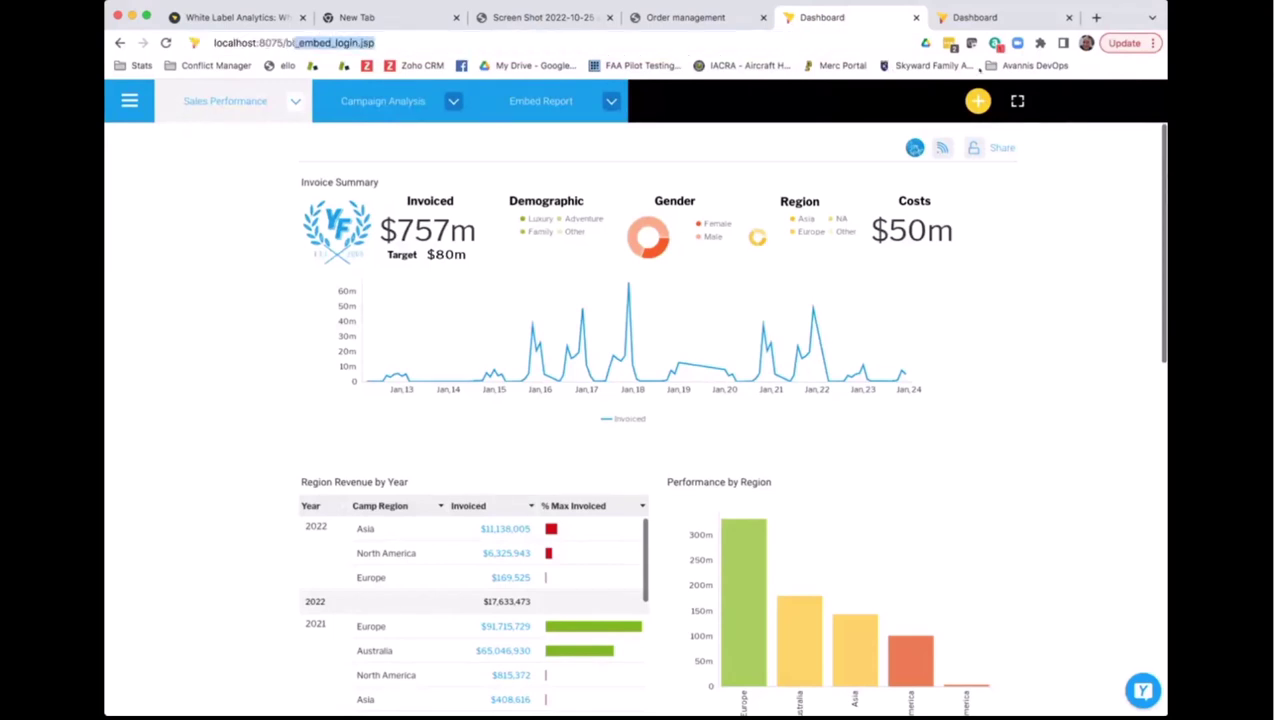
key("Return")
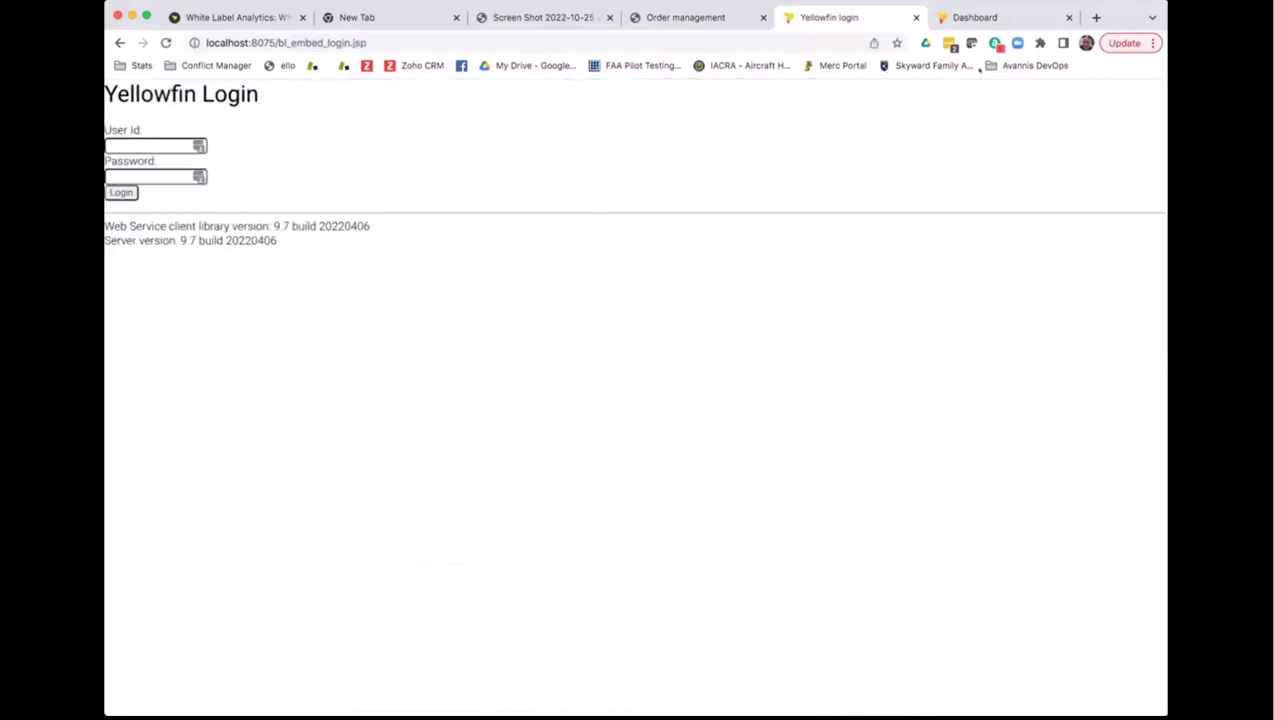
Load the single sign-on page localhost:8075/ws_admin_singlesignon.jsp and show it in full screen.
left_click(282, 42)
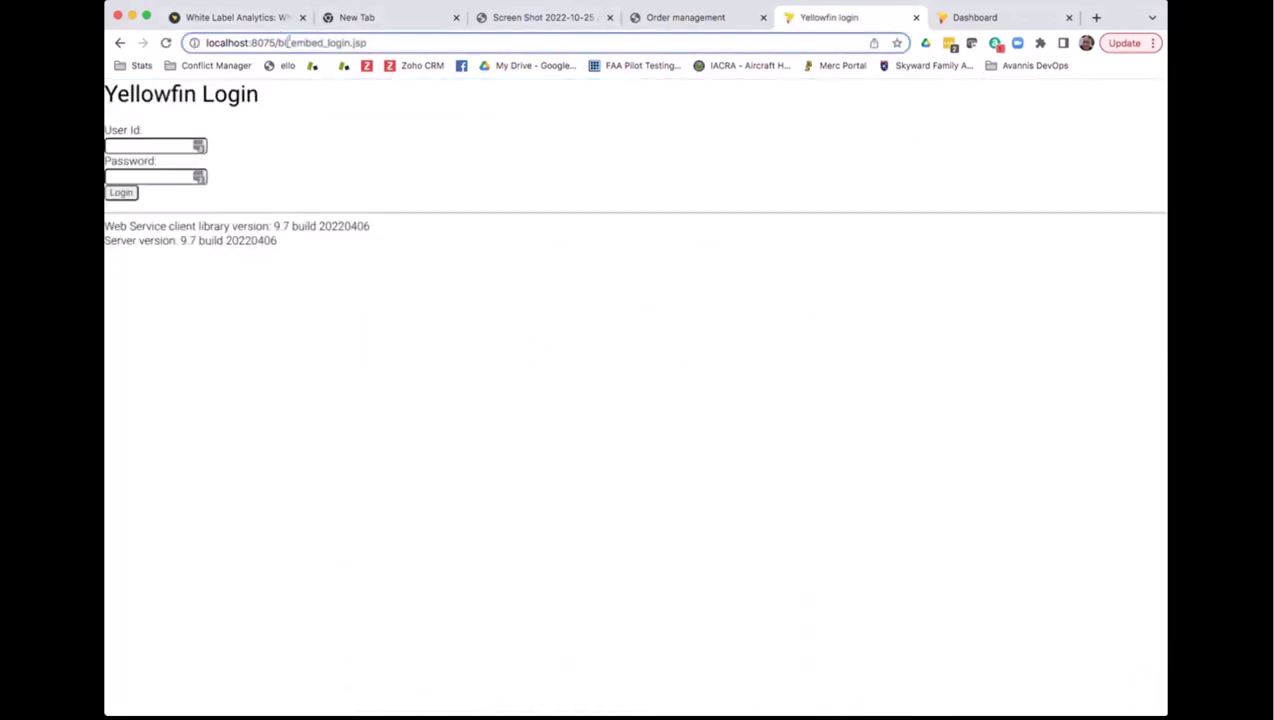
left_click(282, 42)
left_click_drag(279, 42, 468, 44)
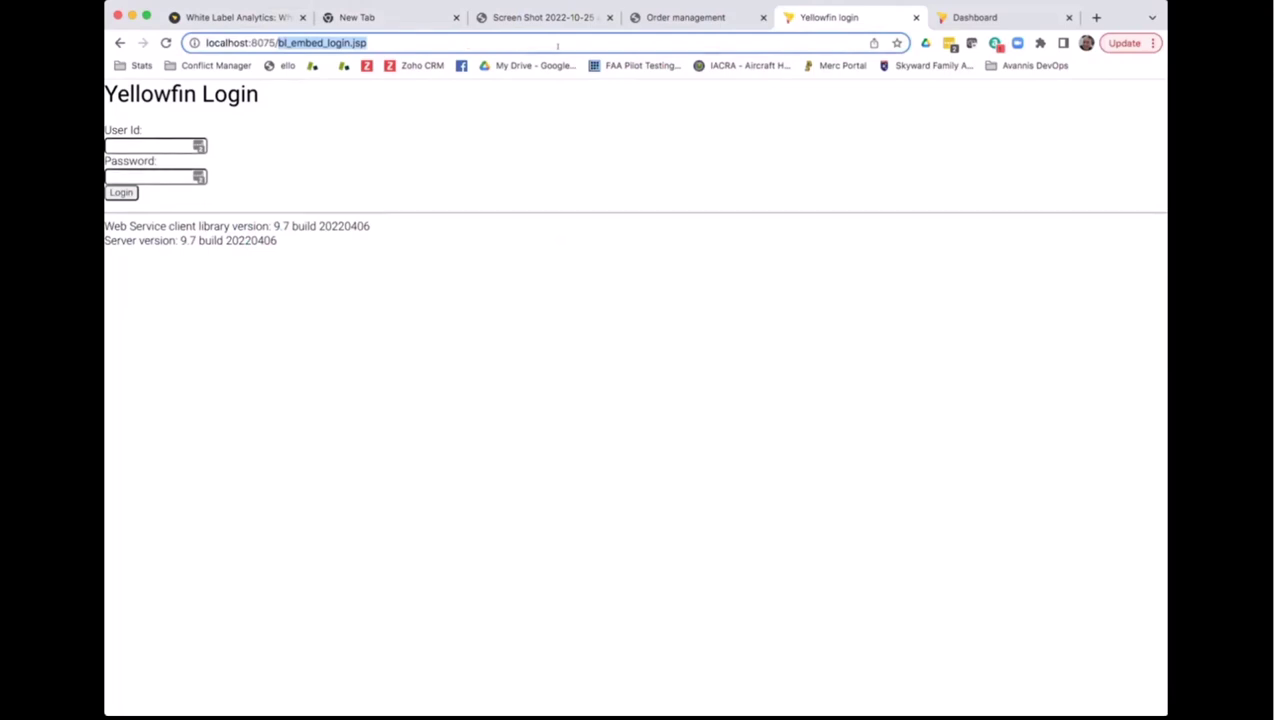
type("ws")
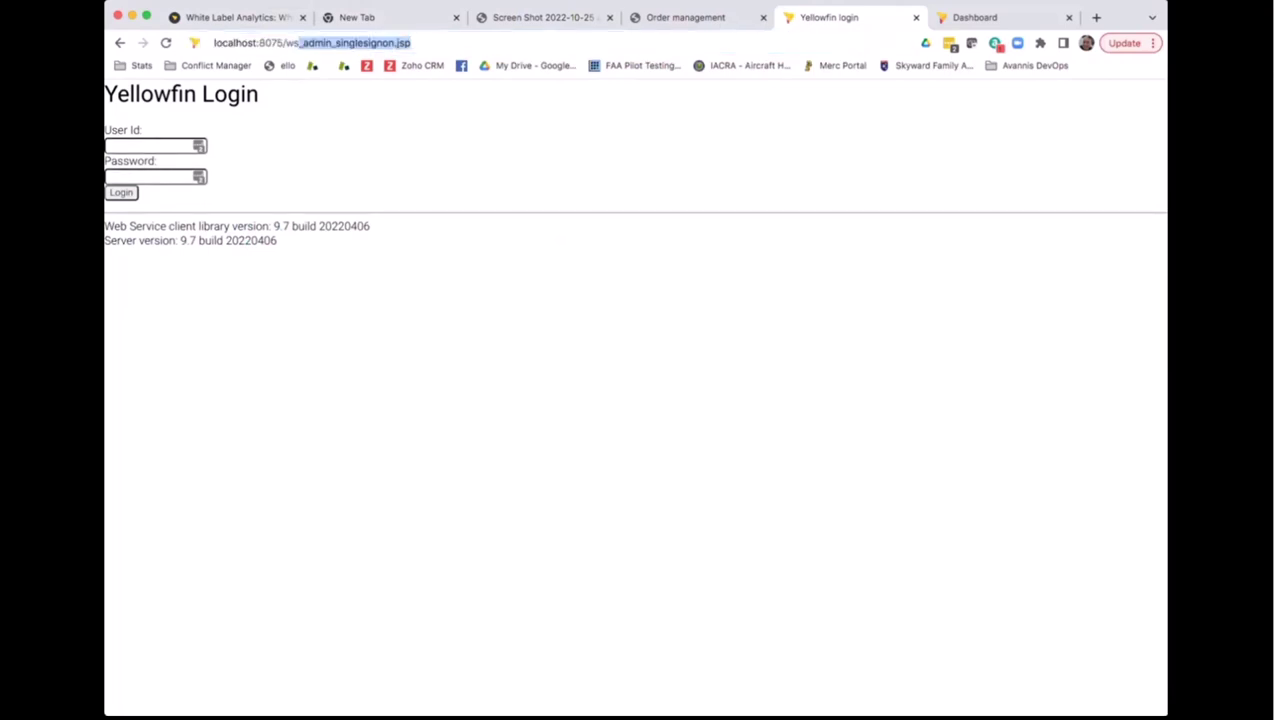
key("Return")
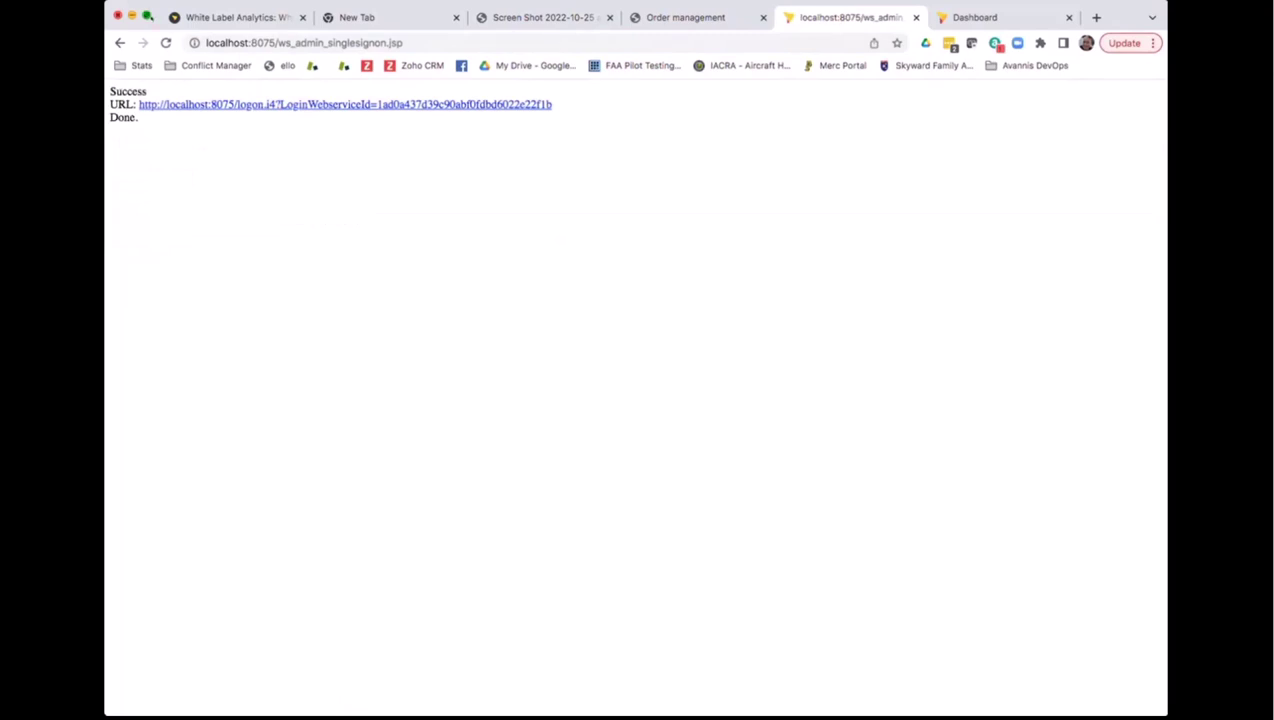
left_click(147, 16)
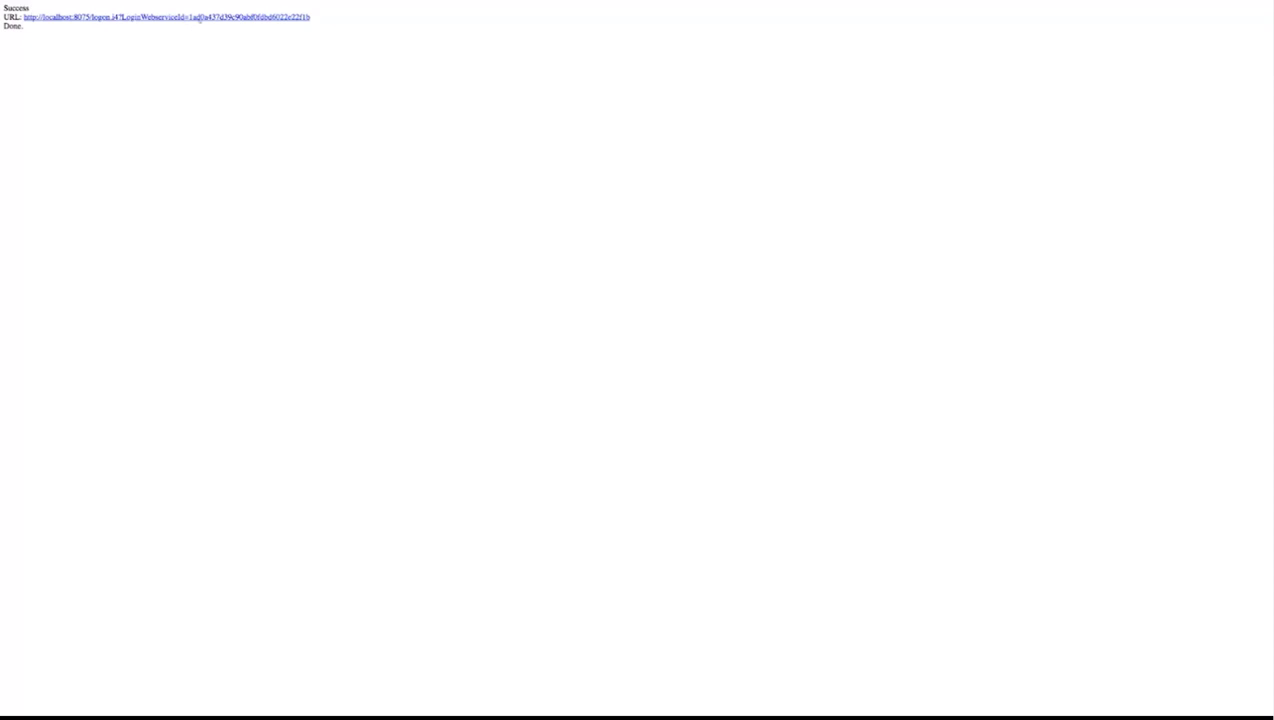
Examine and follow the generated single sign-on link, and log in to the Default client organization.
left_click_drag(321, 16, 22, 16)
left_click(186, 54)
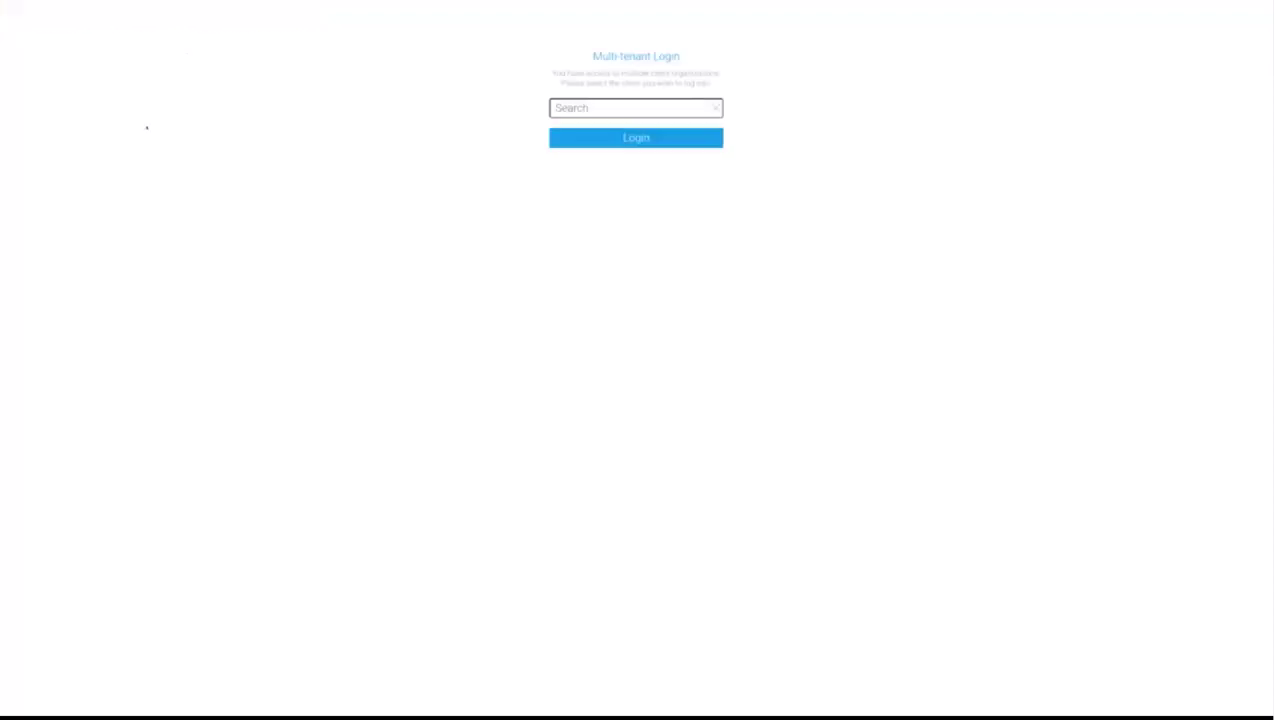
left_click(570, 107)
left_click(564, 127)
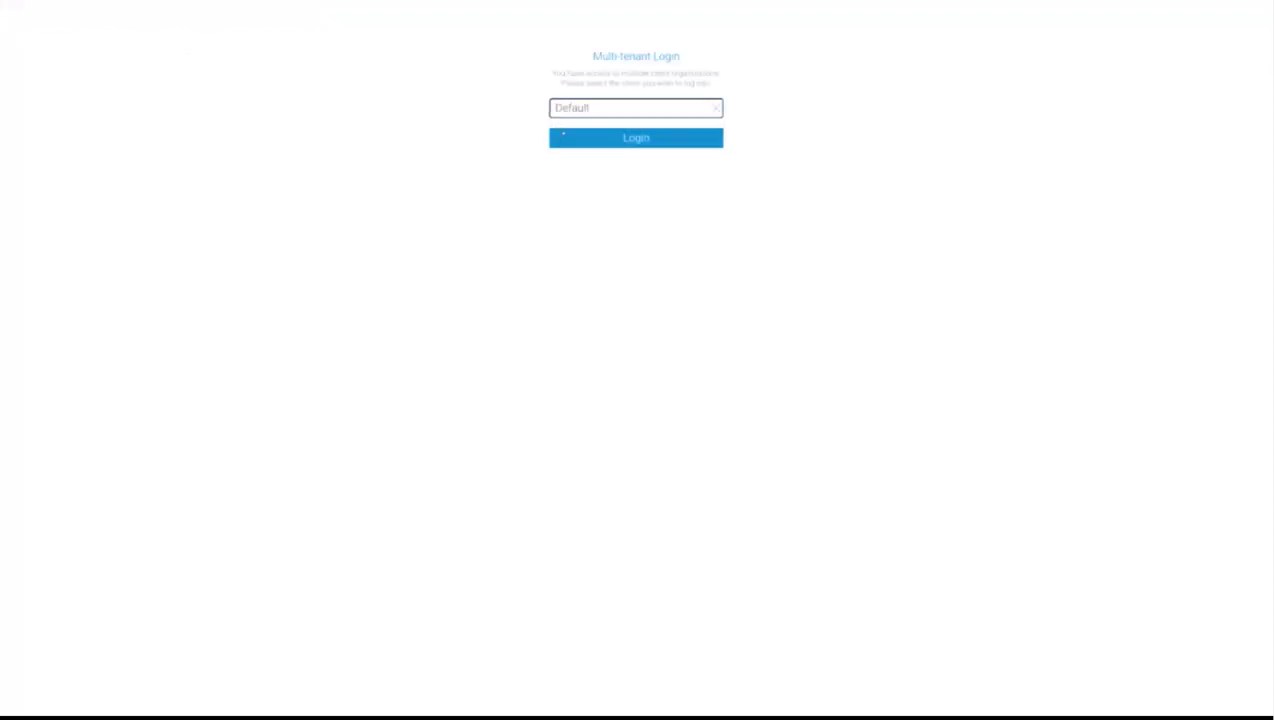
left_click(605, 138)
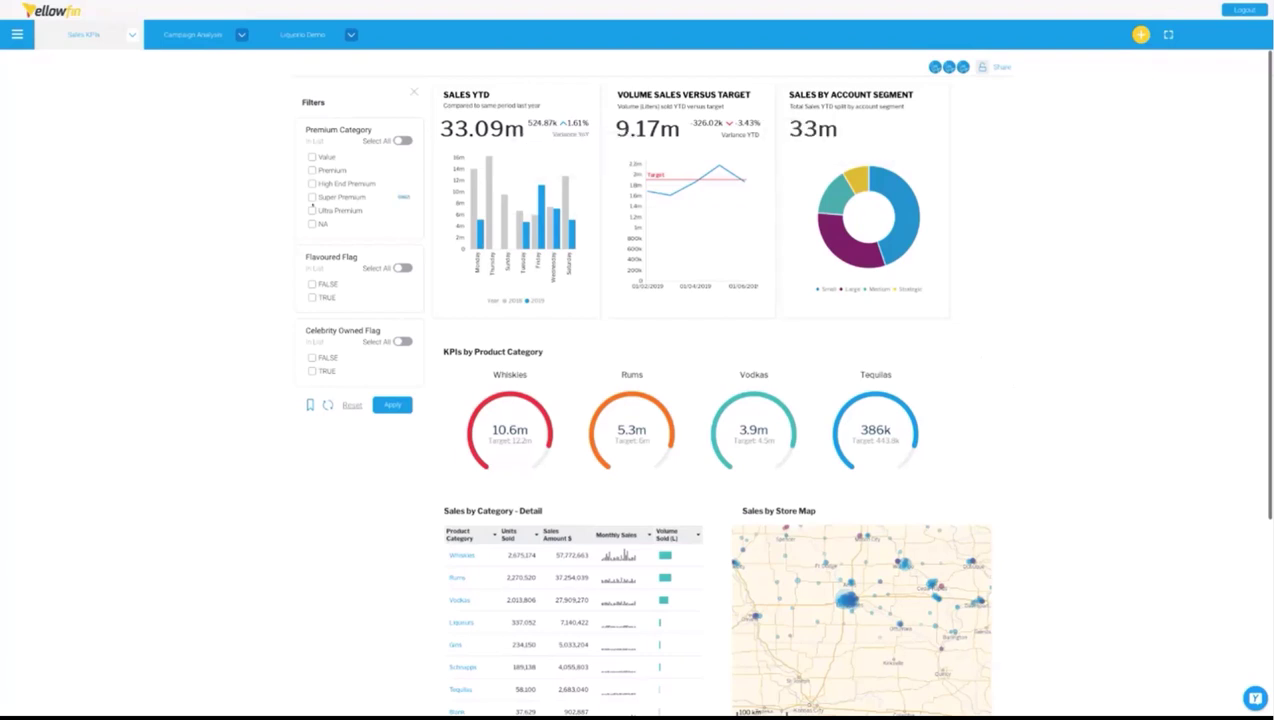
Filter the Sales KPIs dashboard by the Premium category and clear that filter again.
left_click(312, 170)
left_click(392, 405)
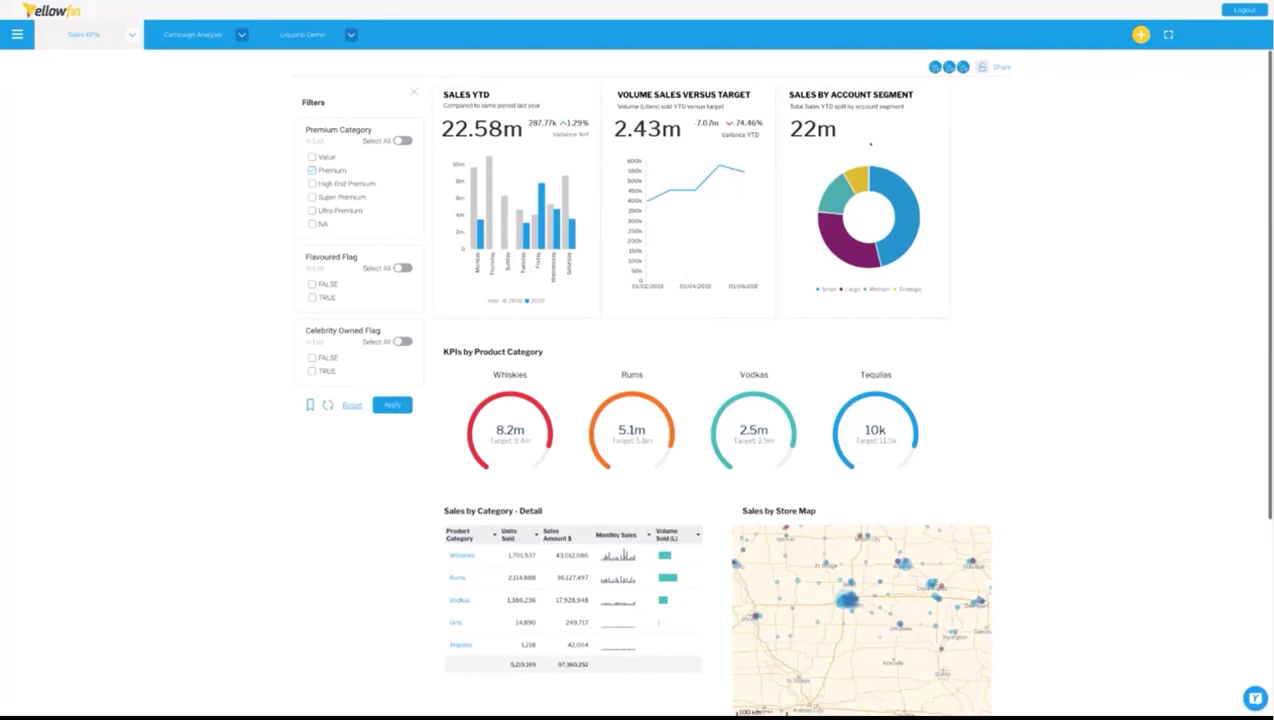
left_click(311, 170)
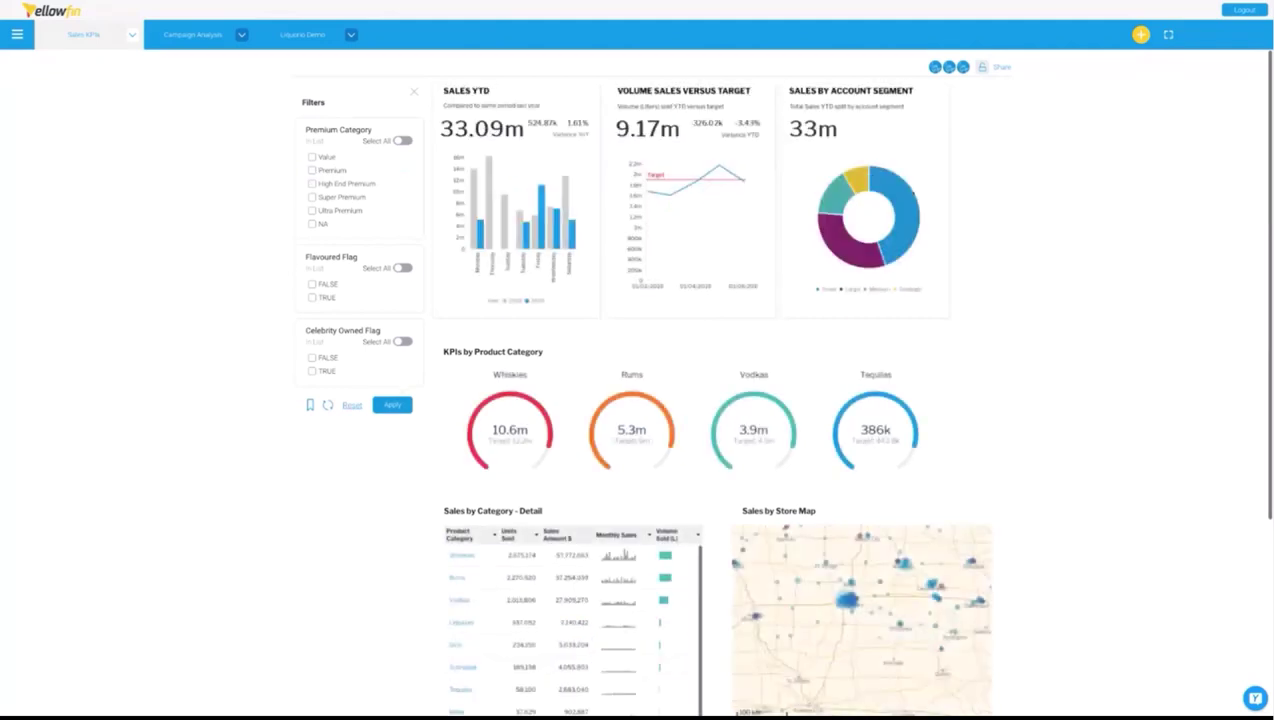
Drill through the Small segment of the Sales by Account Segment chart to its Store Segment KPIs.
left_click(893, 202)
left_click(958, 264)
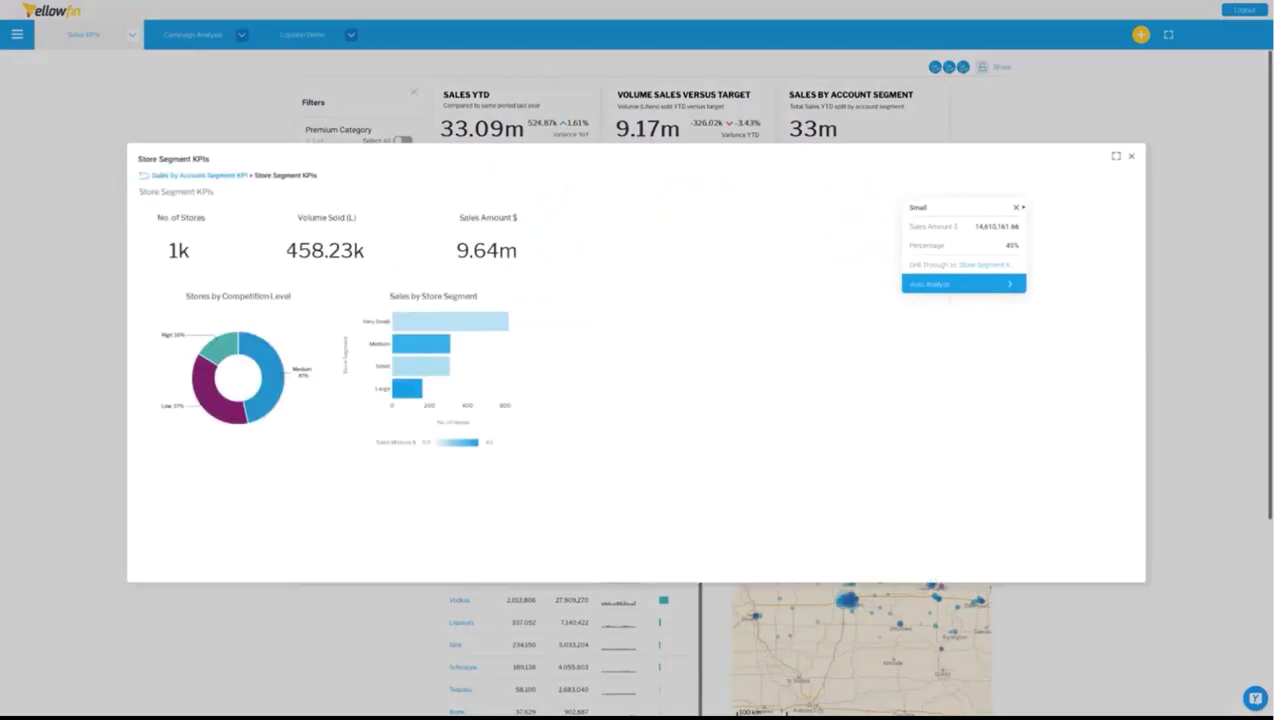
Drill through the blue Friday bar of the Sales YTD chart to Sales by Brand - Trend and close that report.
left_click(1016, 208)
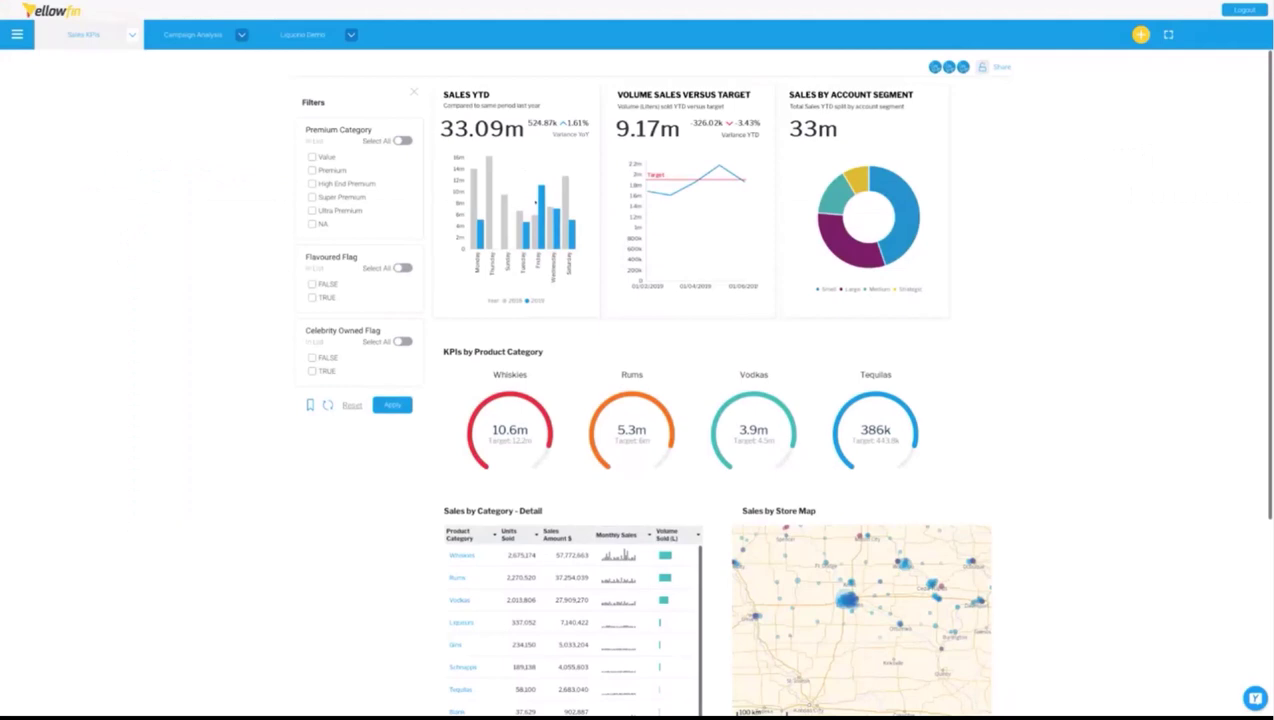
left_click(543, 203)
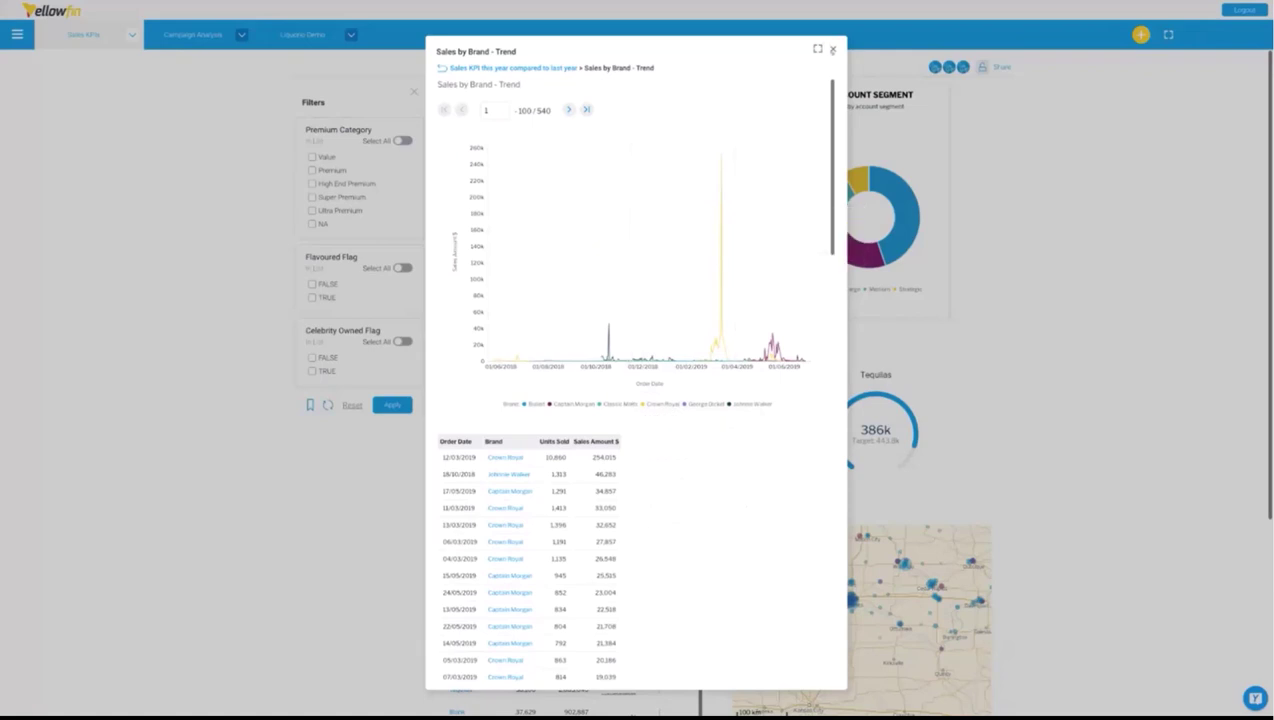
left_click(832, 49)
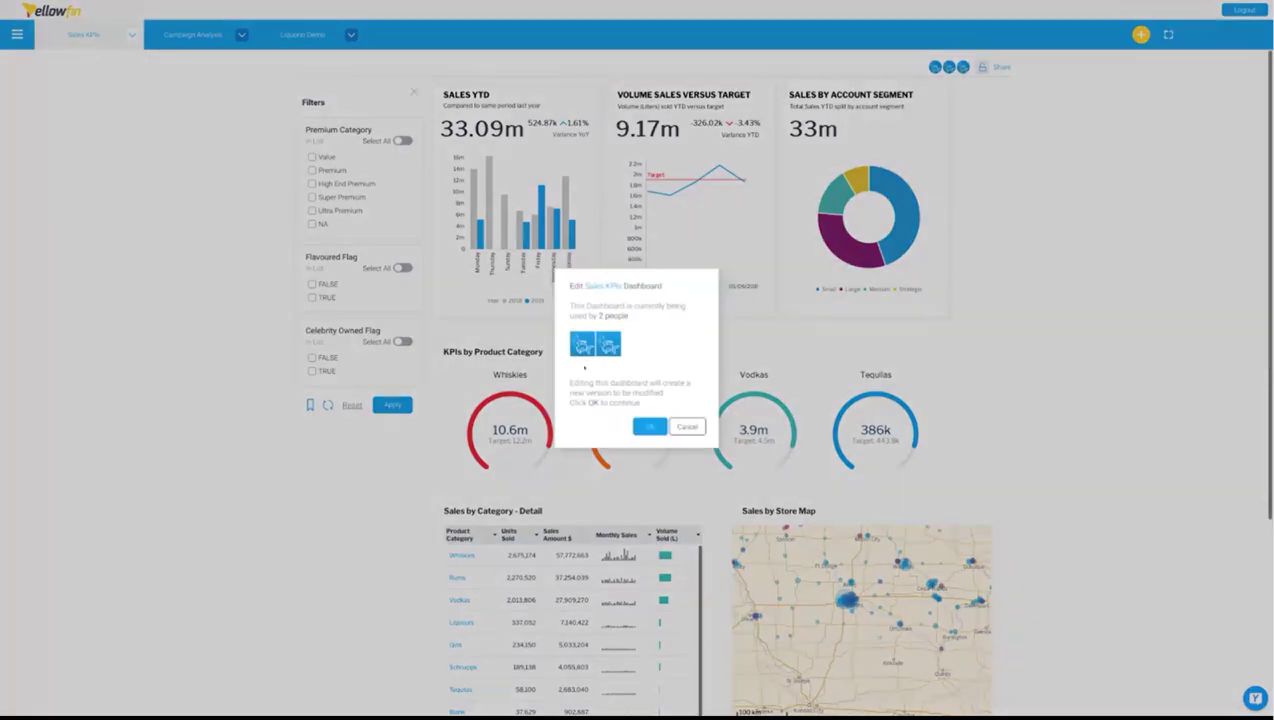
Open the Sales KPIs dashboard for editing and review which report filters can be added to its filter panel.
left_click(649, 427)
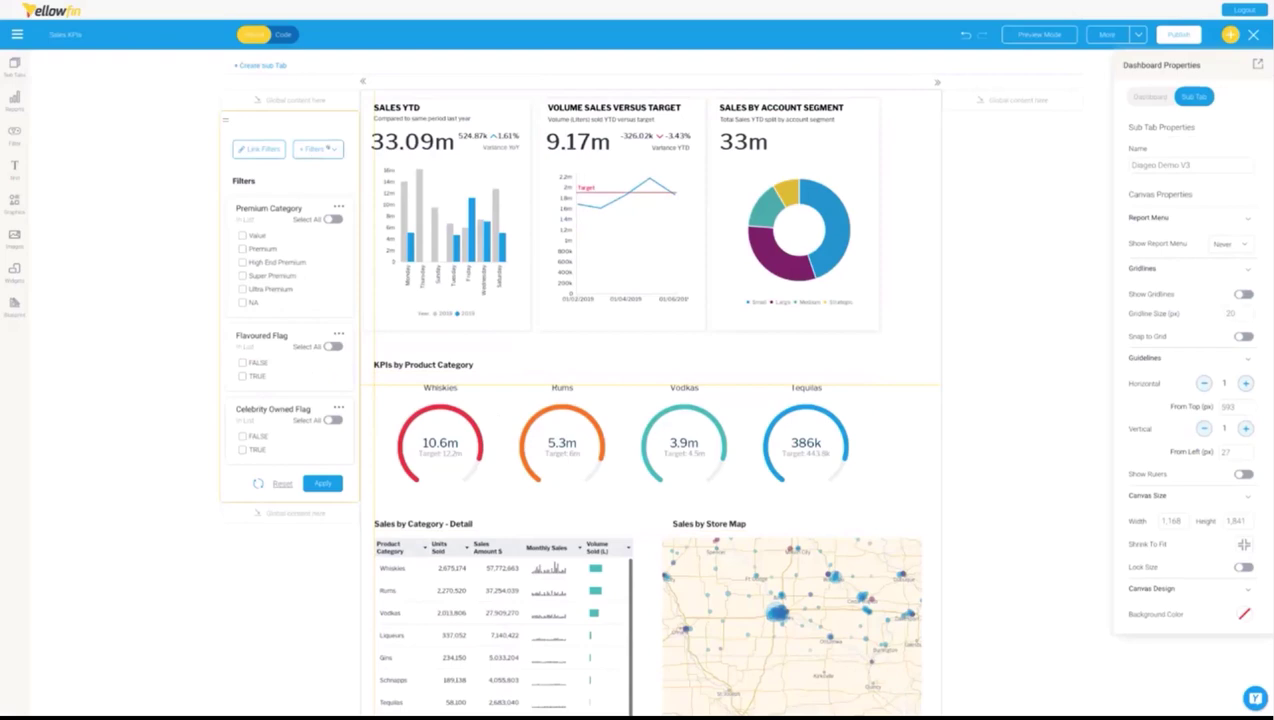
left_click(318, 148)
left_click(346, 167)
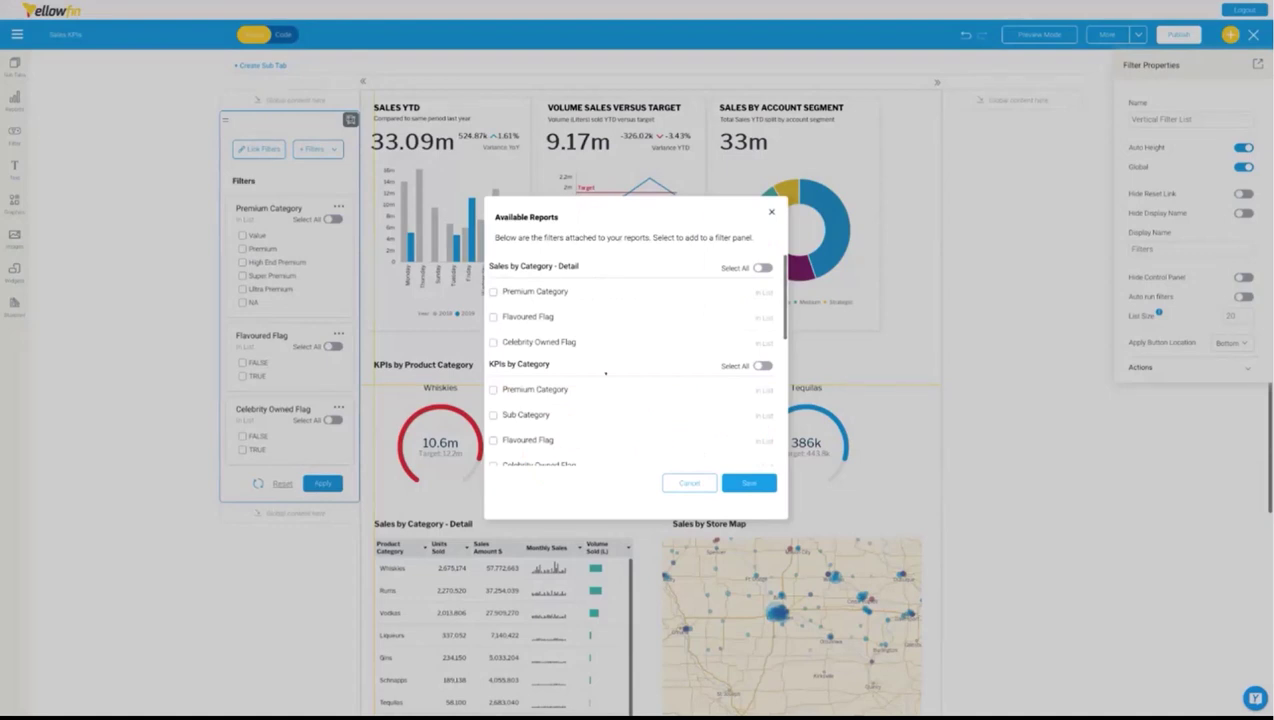
scroll(588, 374, "down", 6)
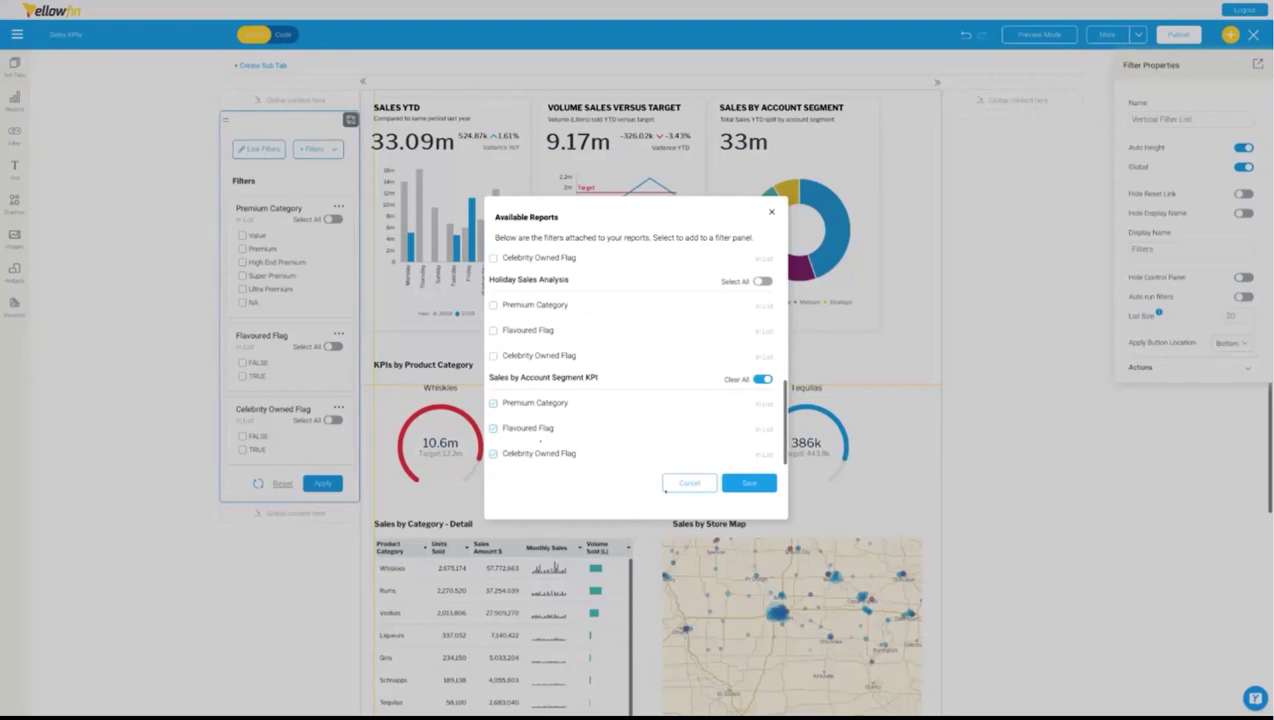
left_click(690, 483)
Review how the dashboard filters are linked to the reports without changing them, and publish the Sales KPIs dashboard.
left_click(281, 149)
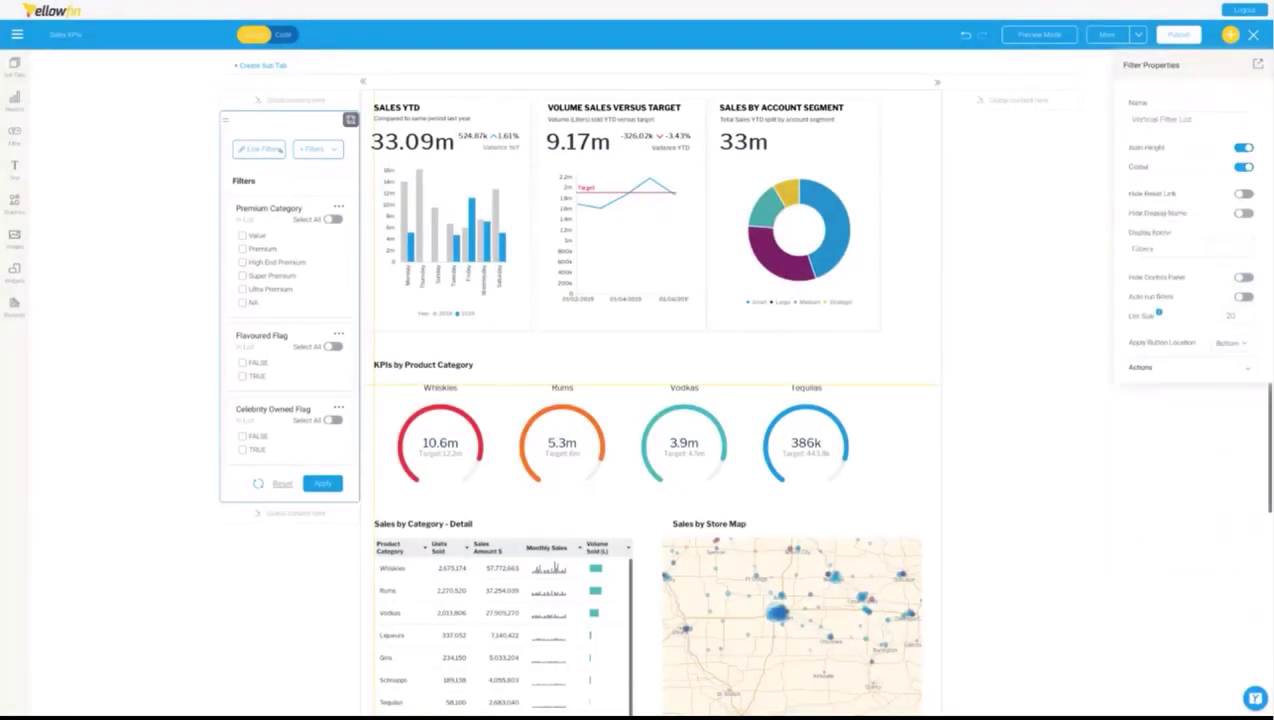
left_click(262, 149)
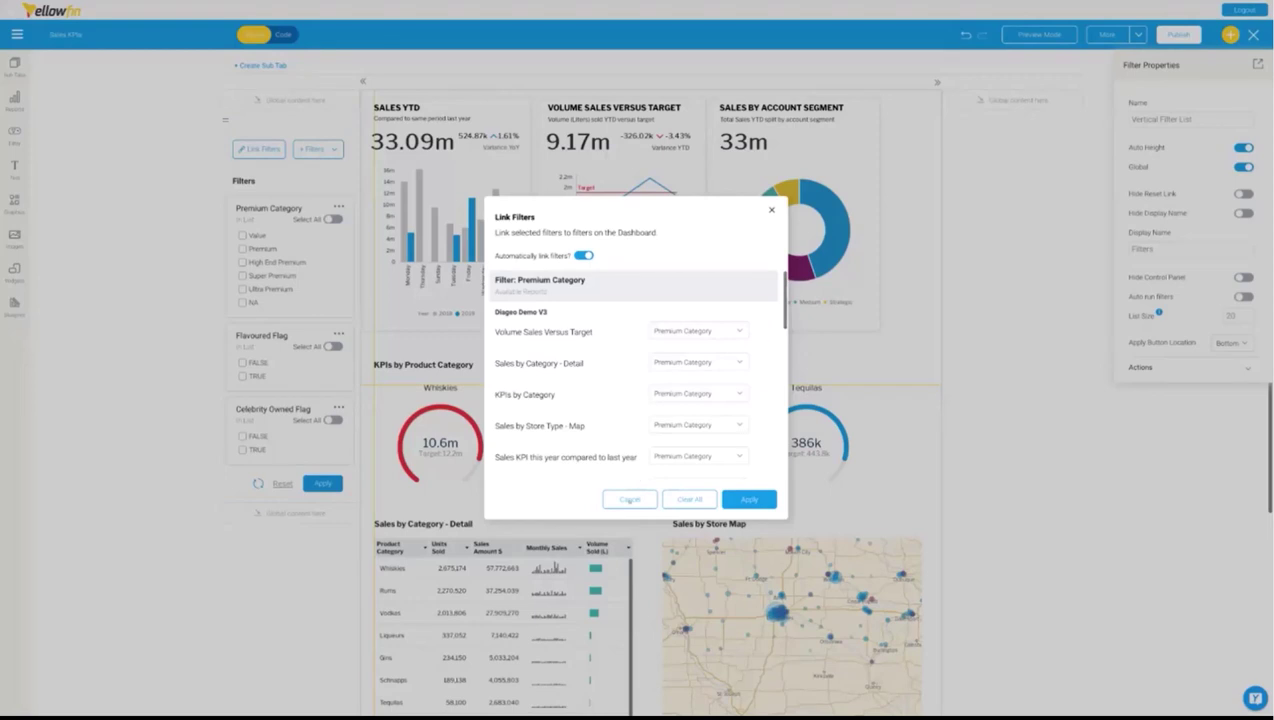
left_click(621, 500)
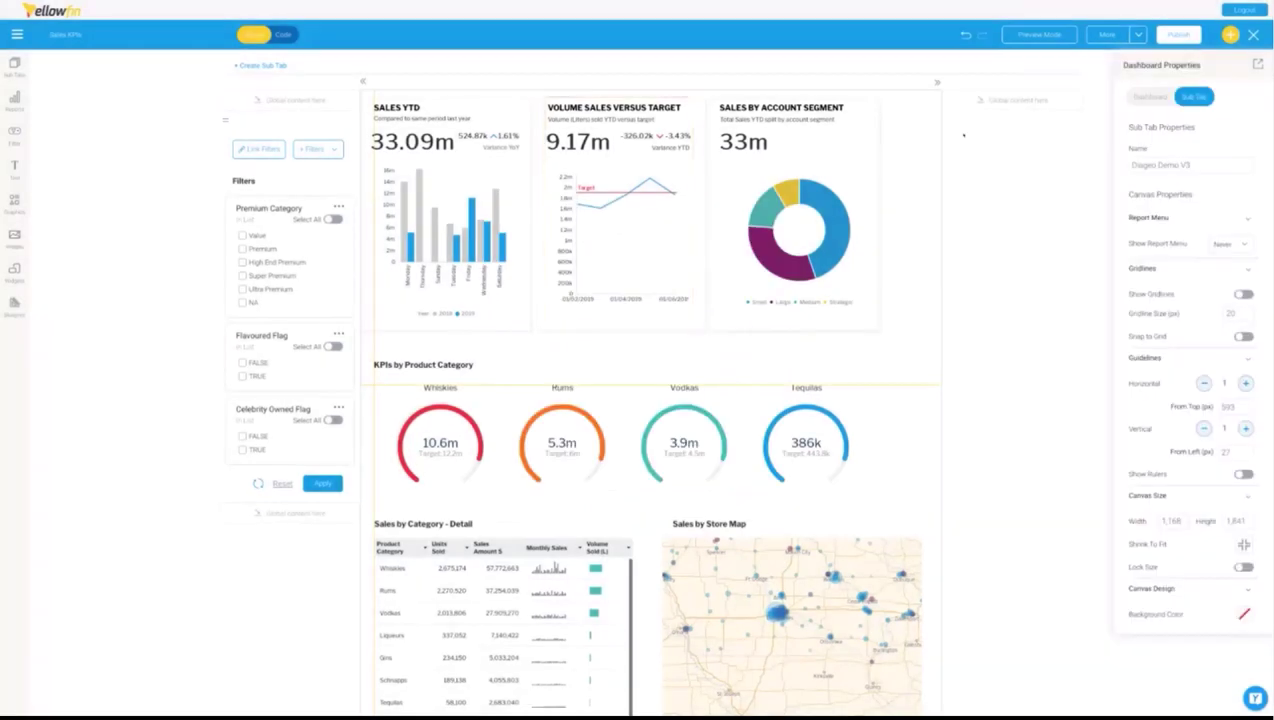
left_click(1181, 35)
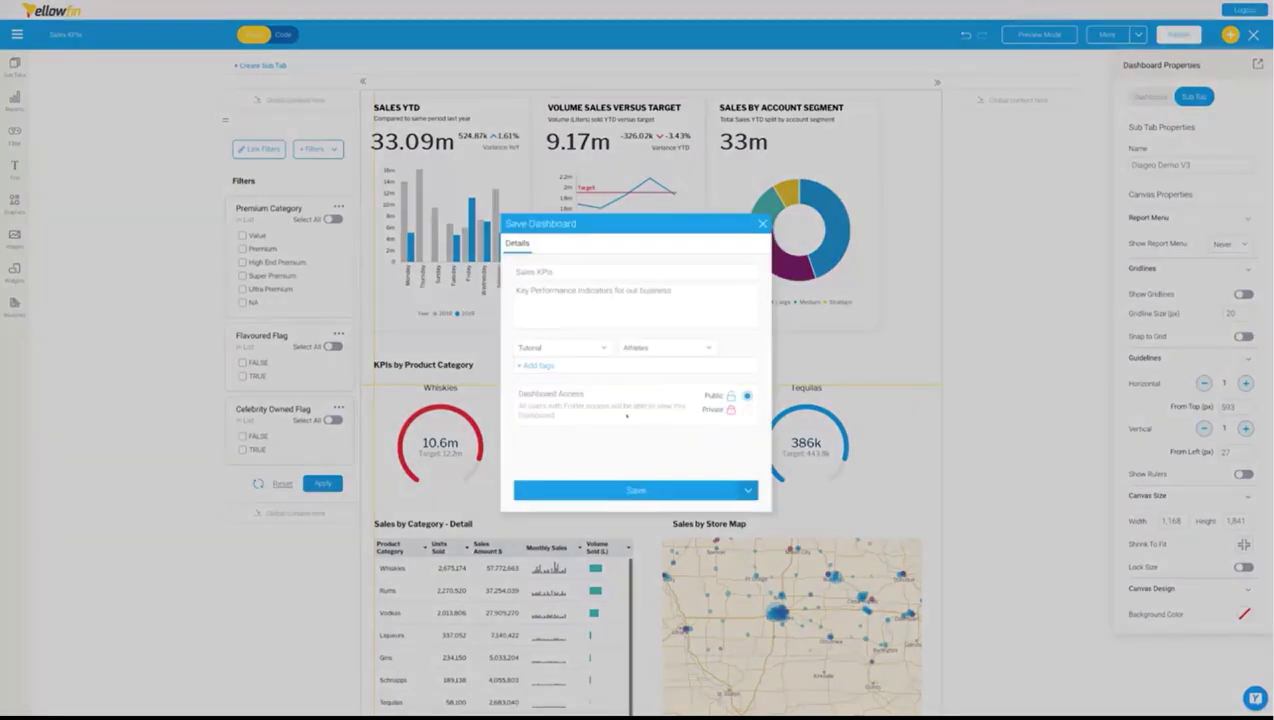
left_click(670, 490)
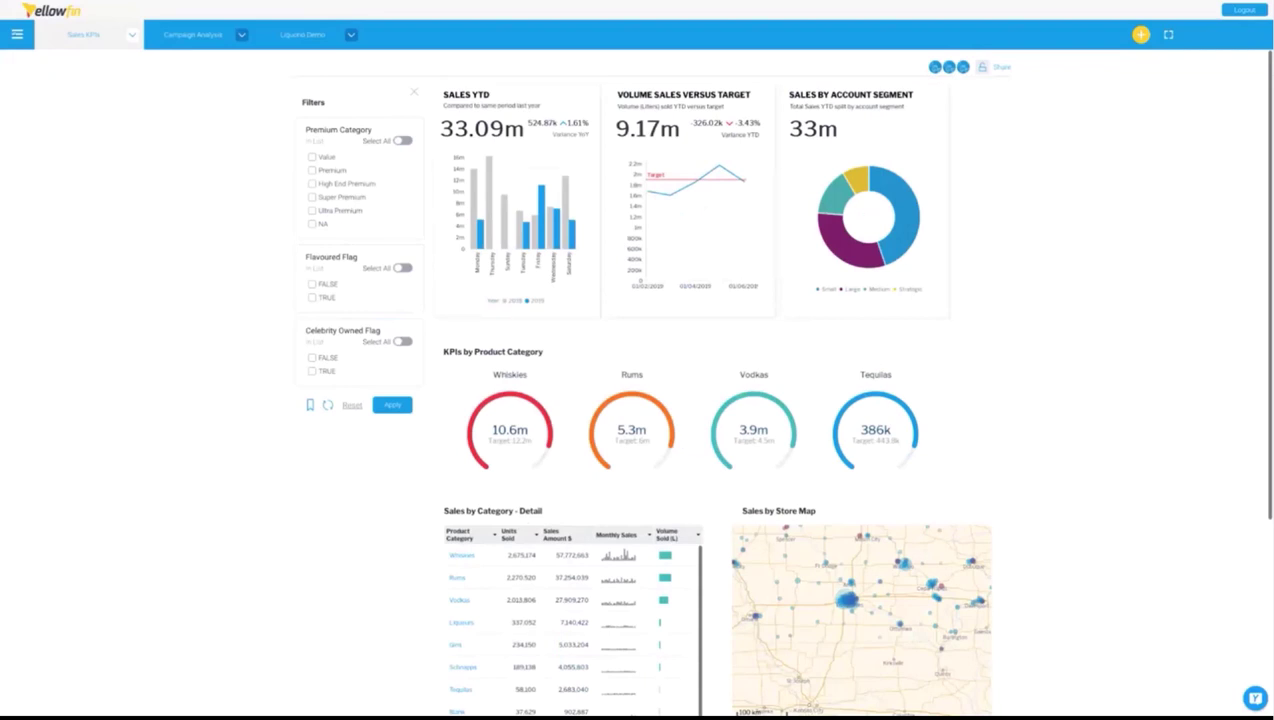
Search the report library for "segment" and open the Sales by Account Segment KPI report.
left_click(17, 34)
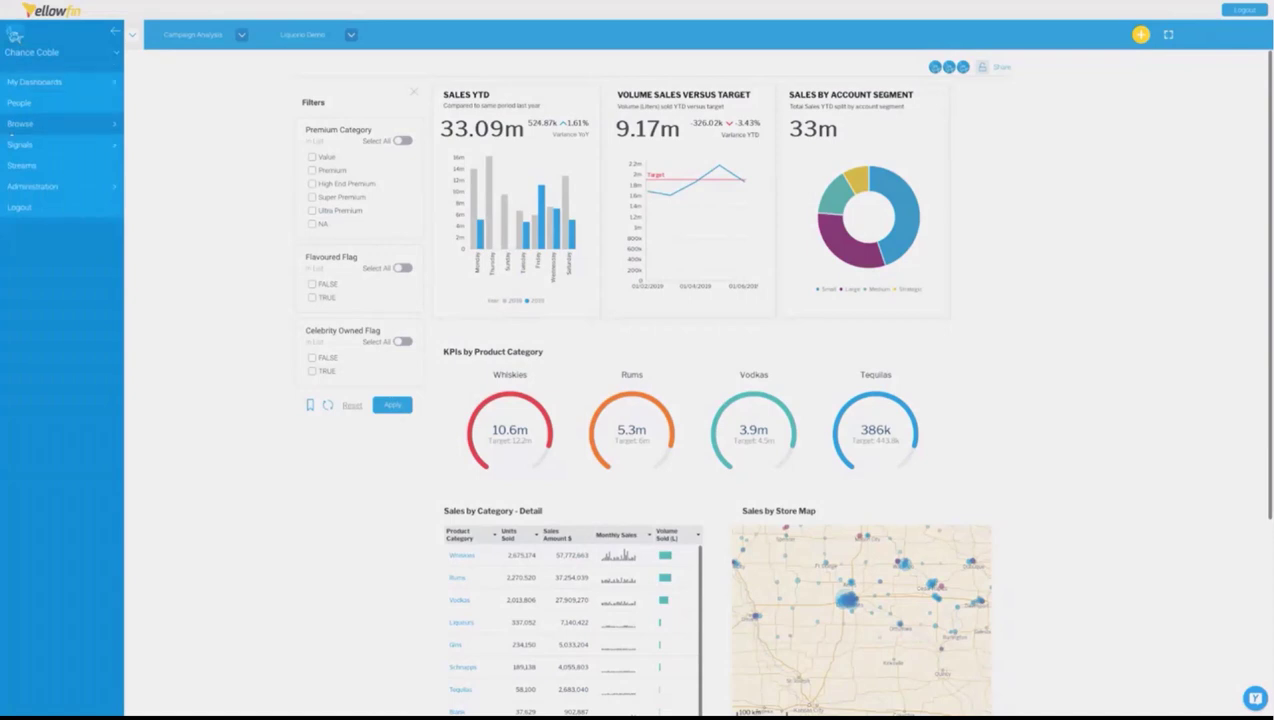
left_click(27, 124)
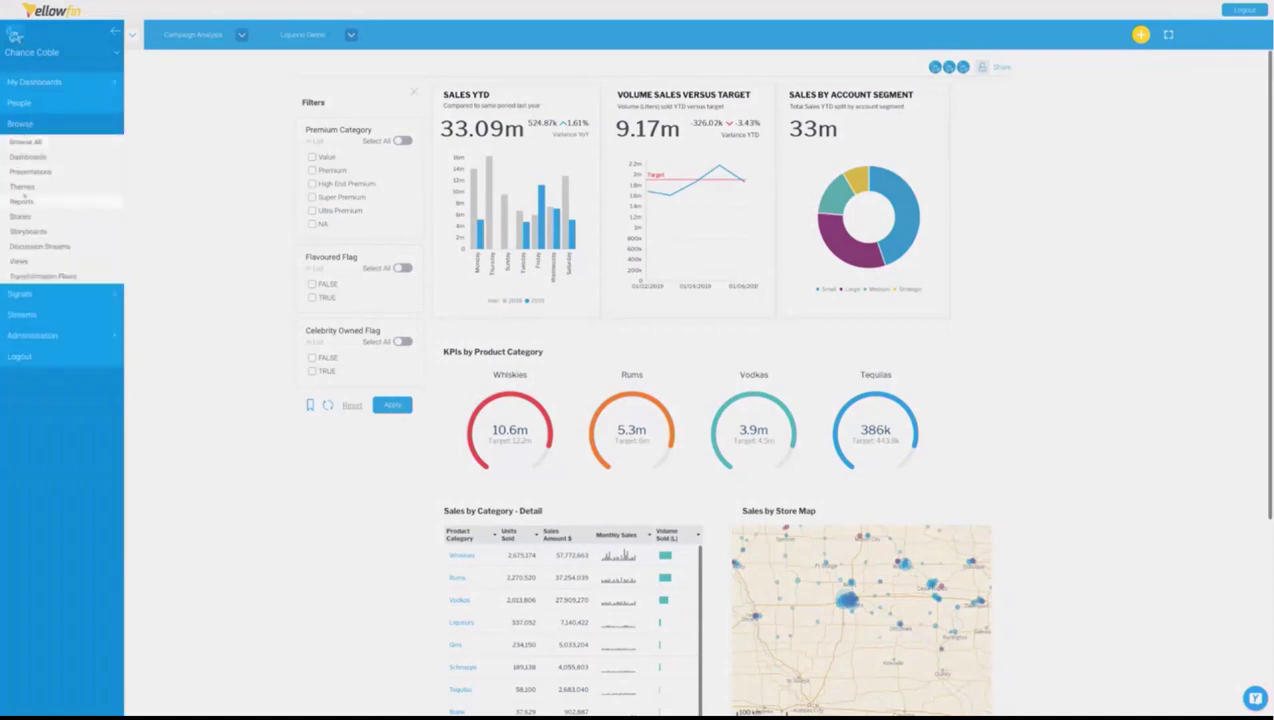
left_click(22, 202)
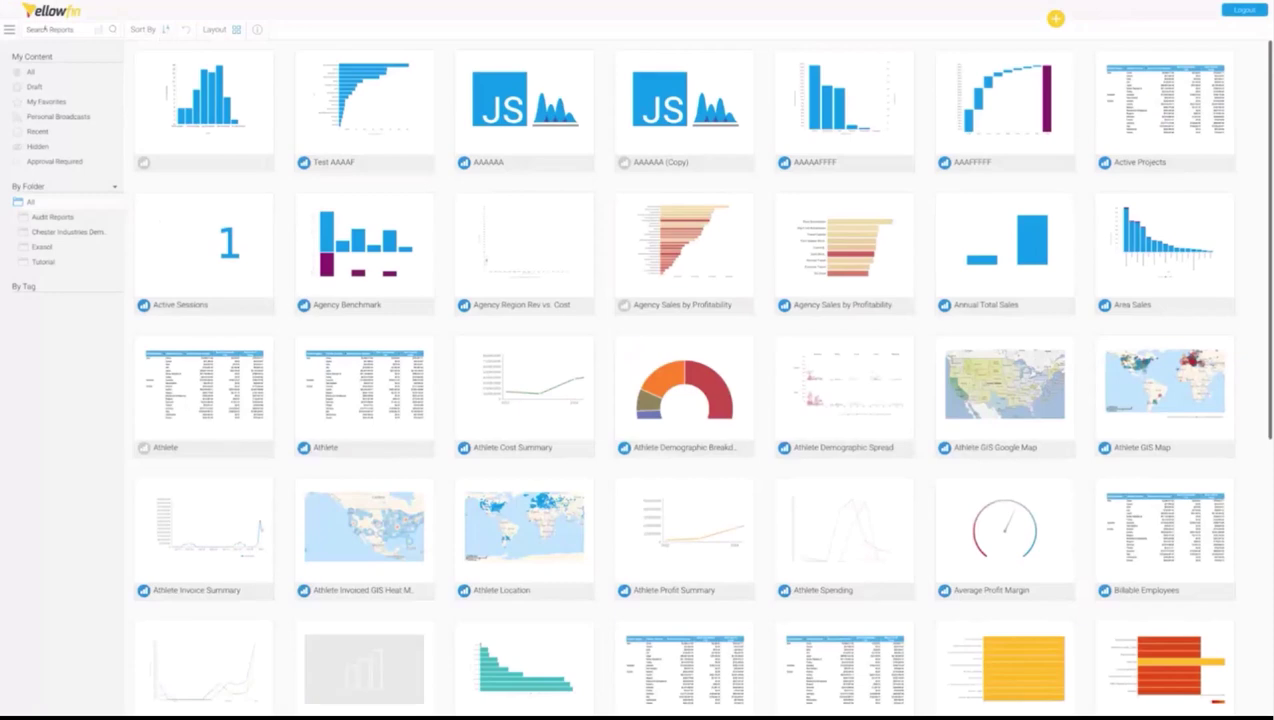
left_click(44, 29)
type("sigma")
type("nt")
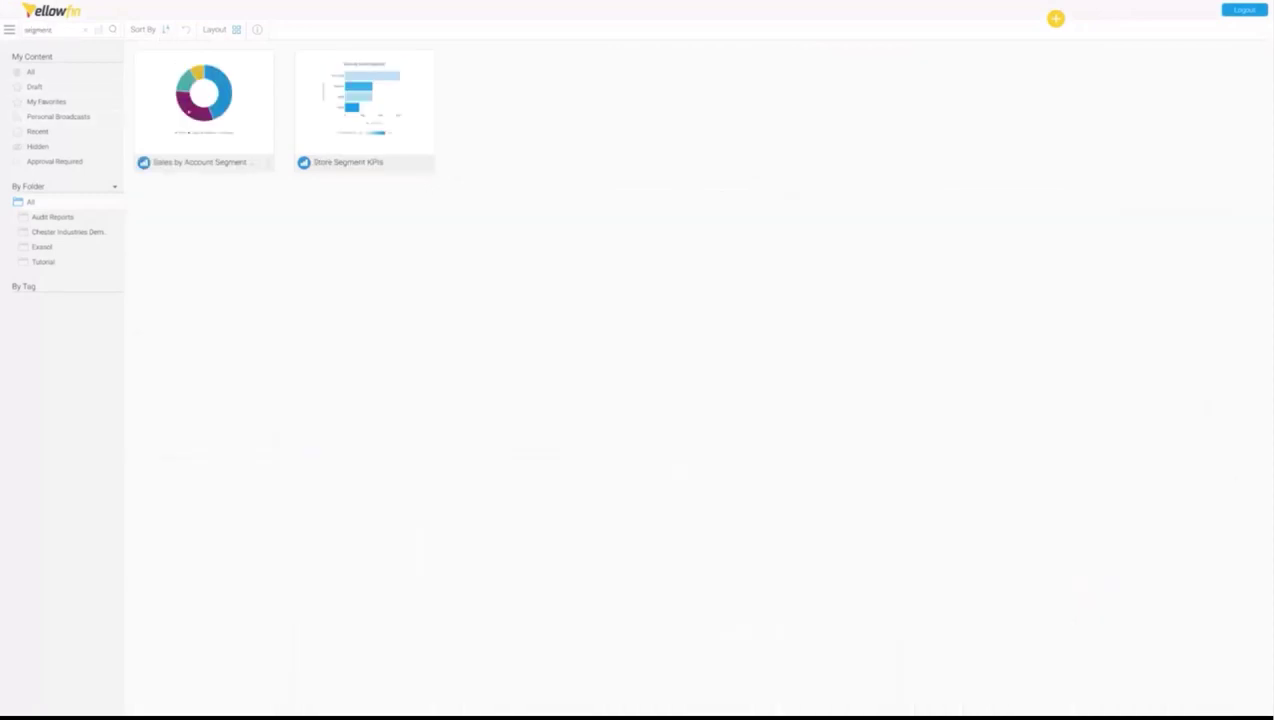
left_click(188, 112)
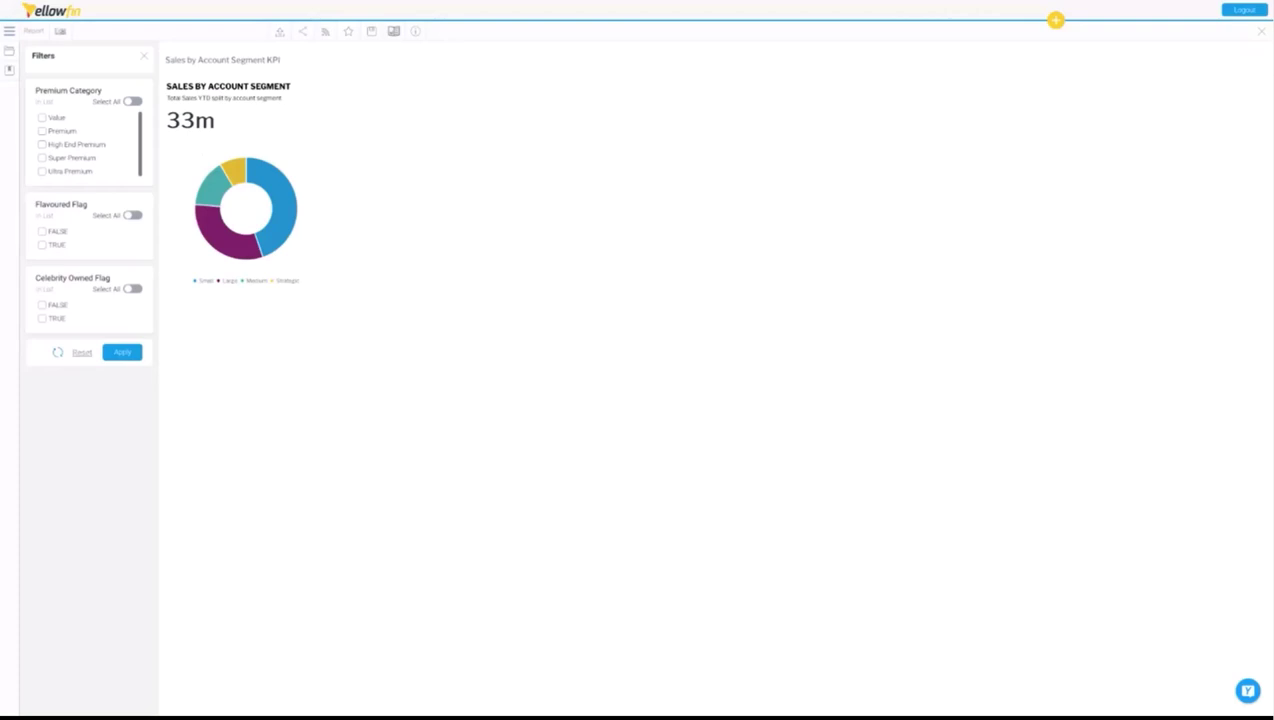
Open the report for editing and inspect the drill-through joins and options of its related Store Segment KPIs report.
left_click(60, 31)
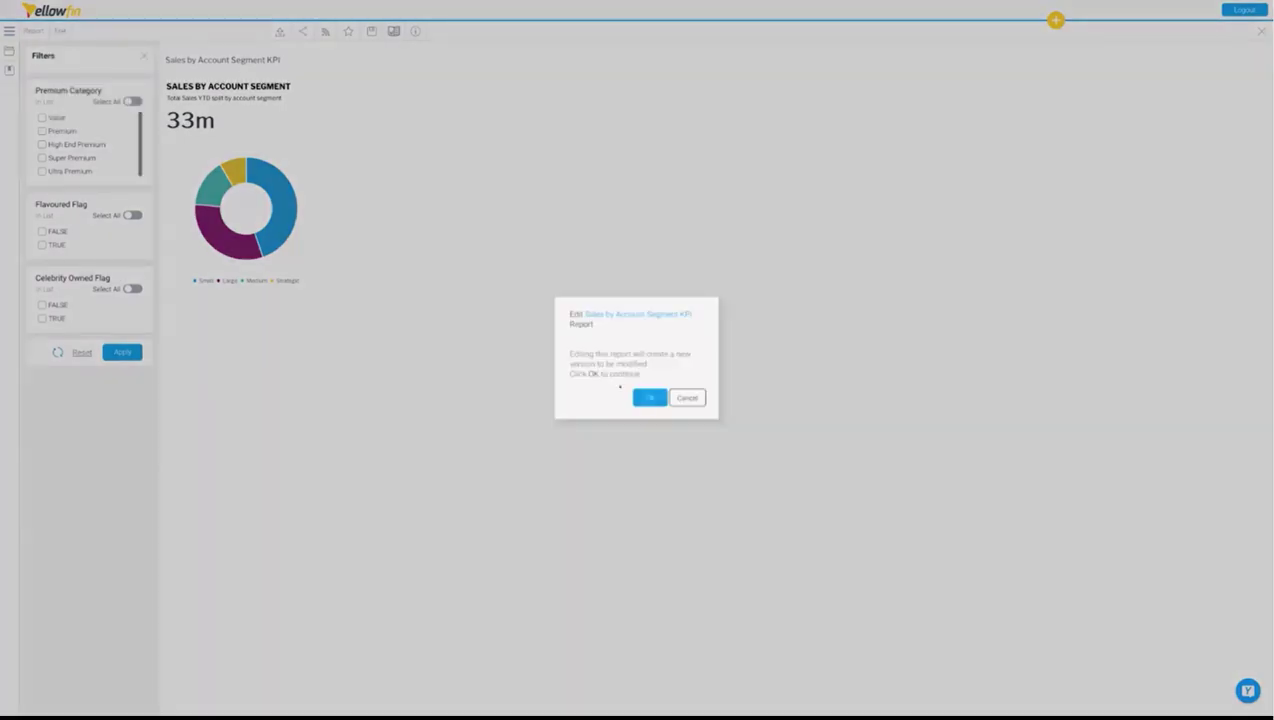
left_click(649, 397)
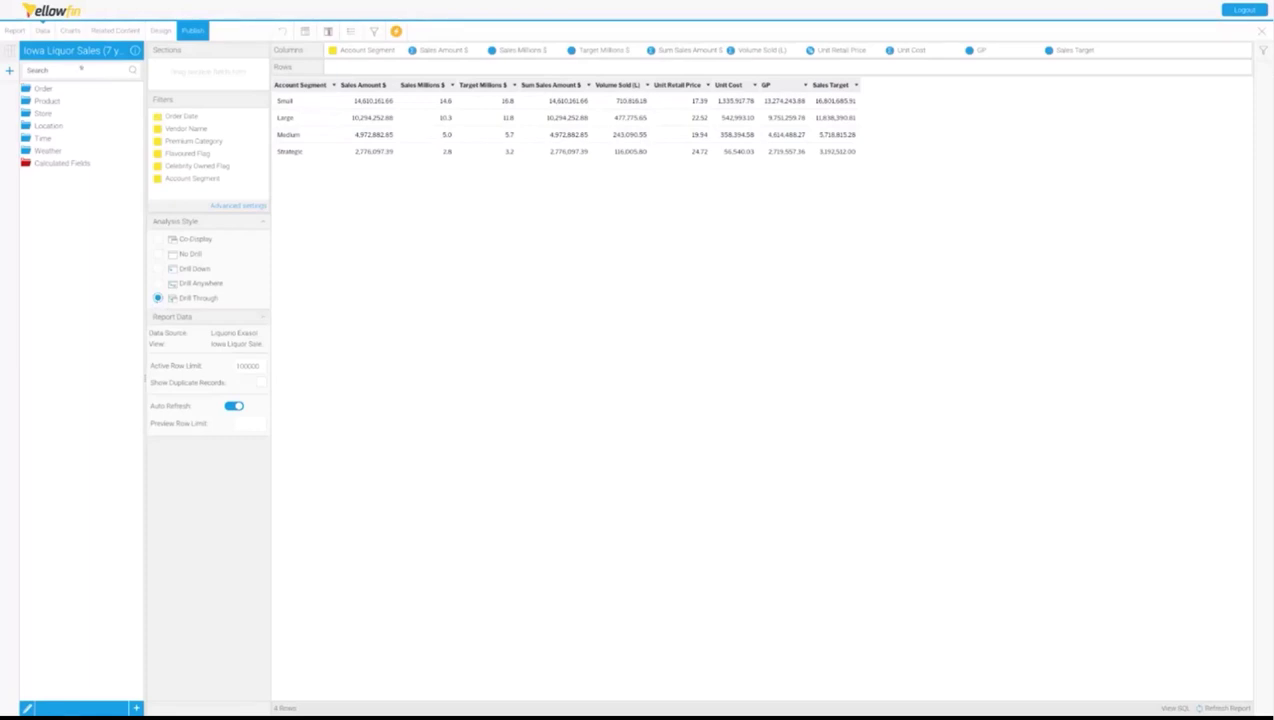
left_click(116, 30)
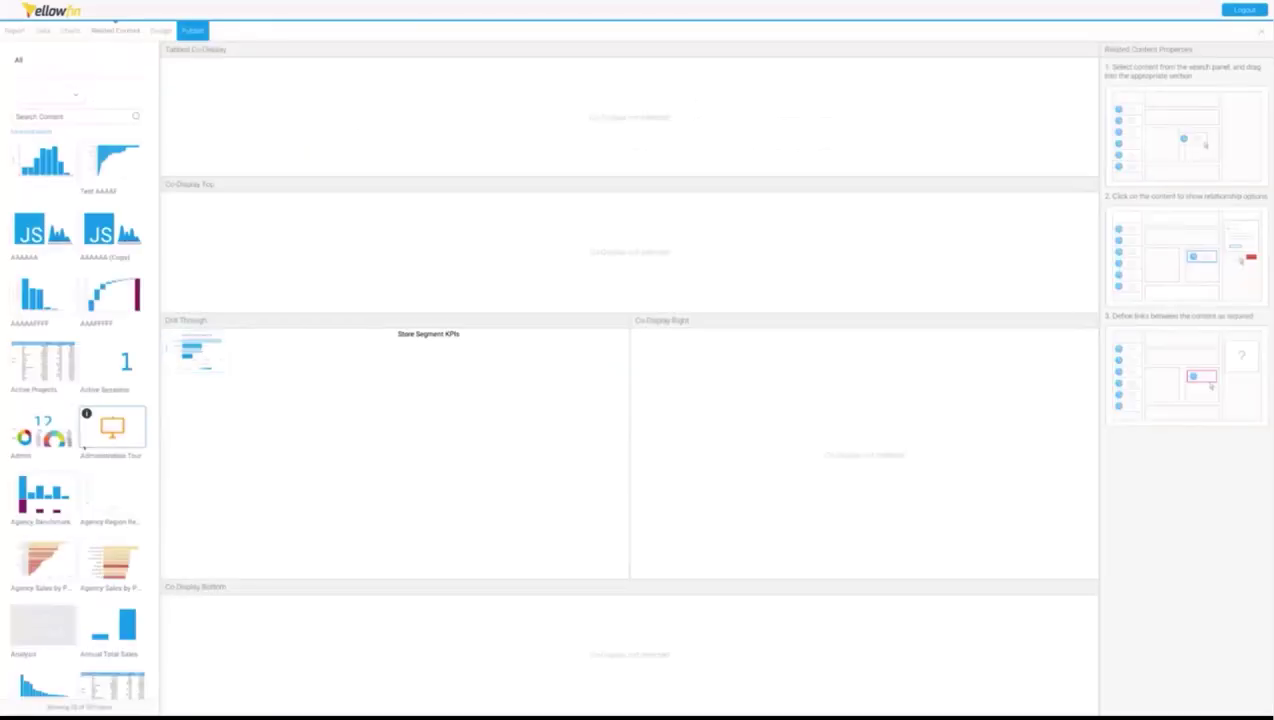
left_click(195, 349)
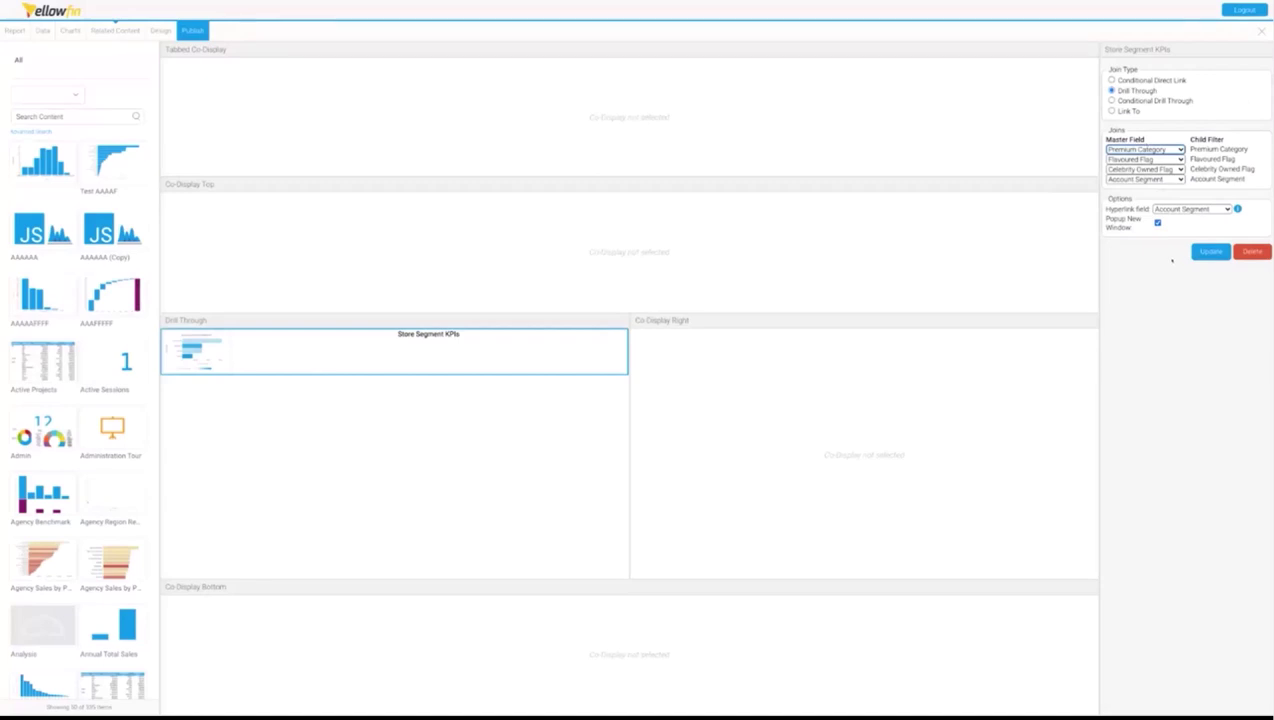
Save the Sales by Account Segment KPI report and return to the Sales KPIs dashboard.
left_click(160, 31)
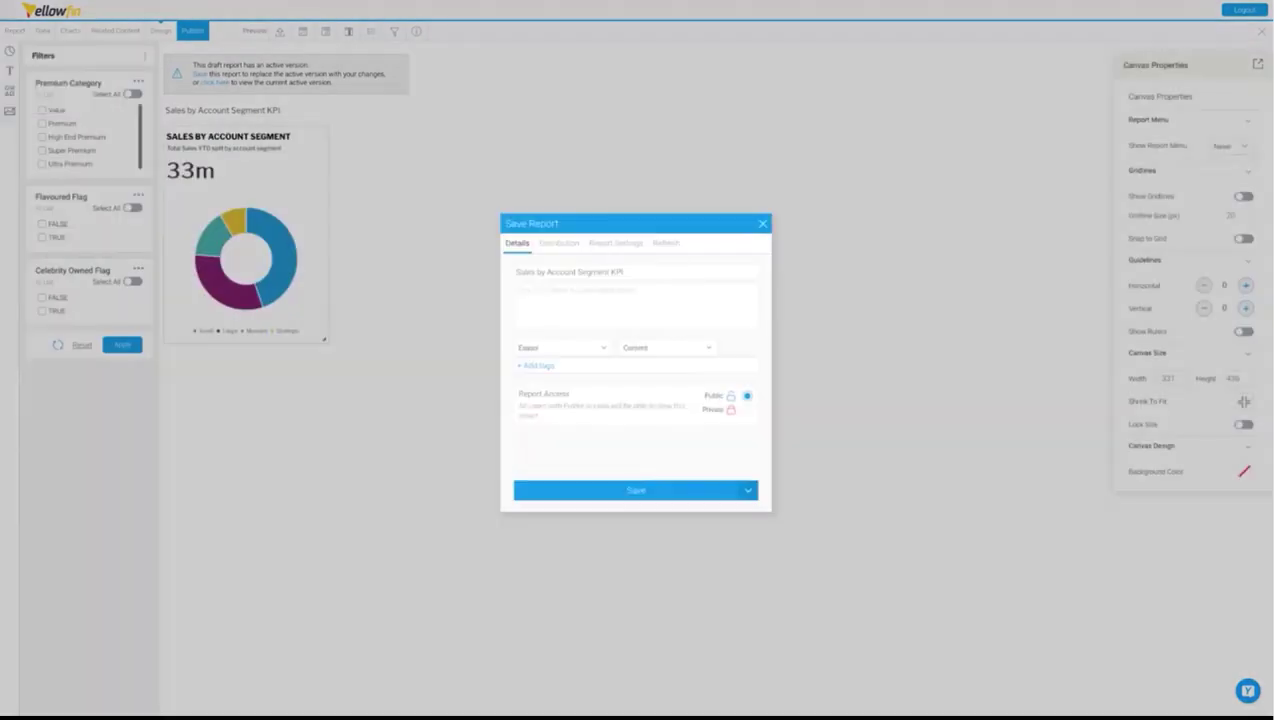
left_click(638, 492)
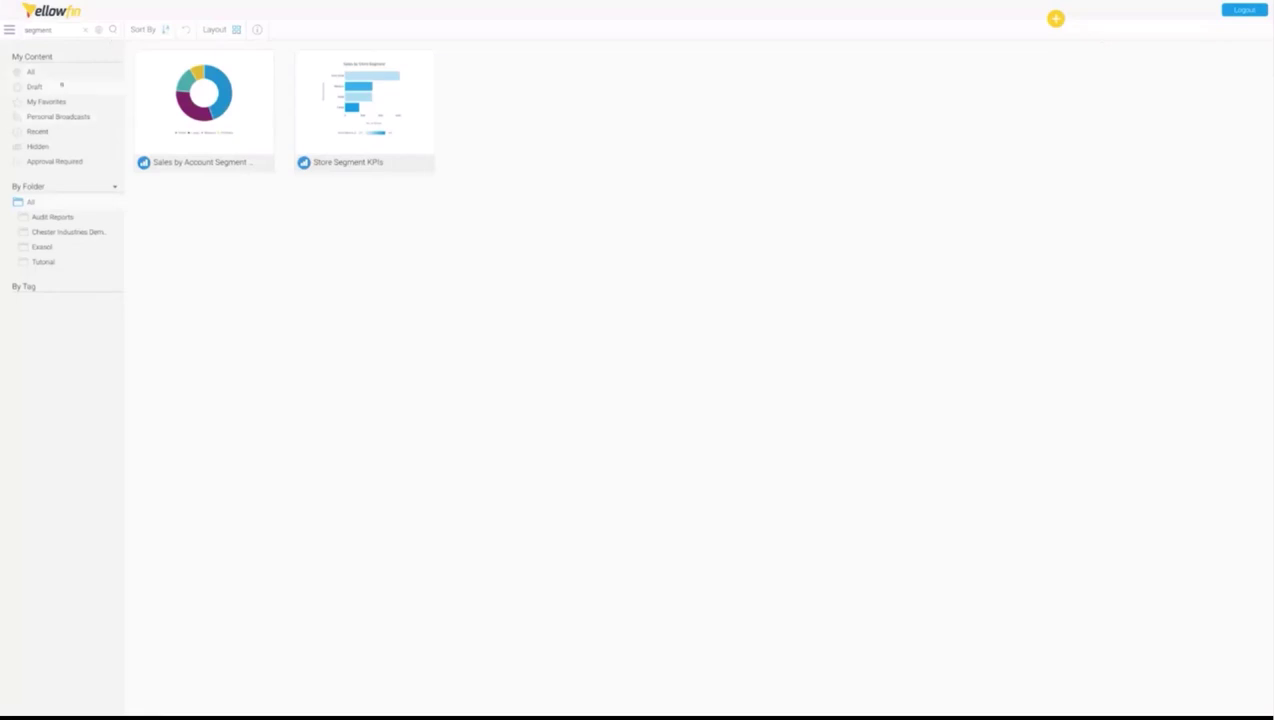
left_click(9, 30)
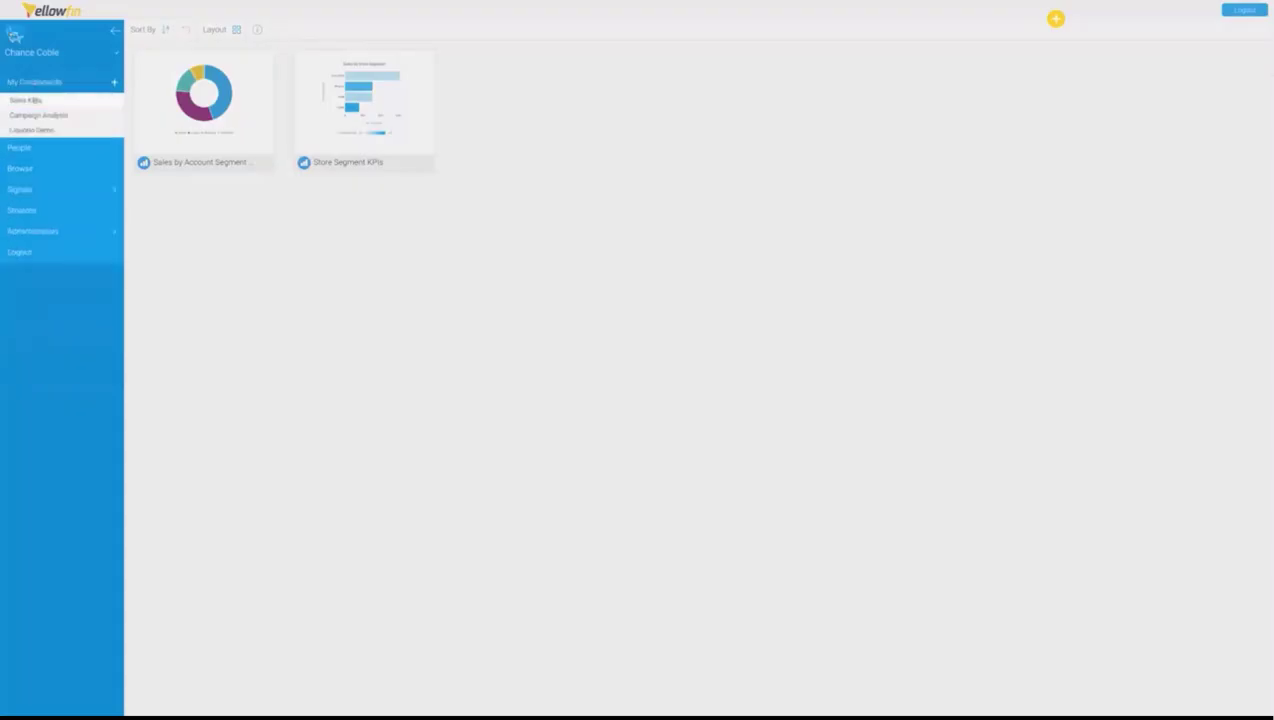
left_click(25, 100)
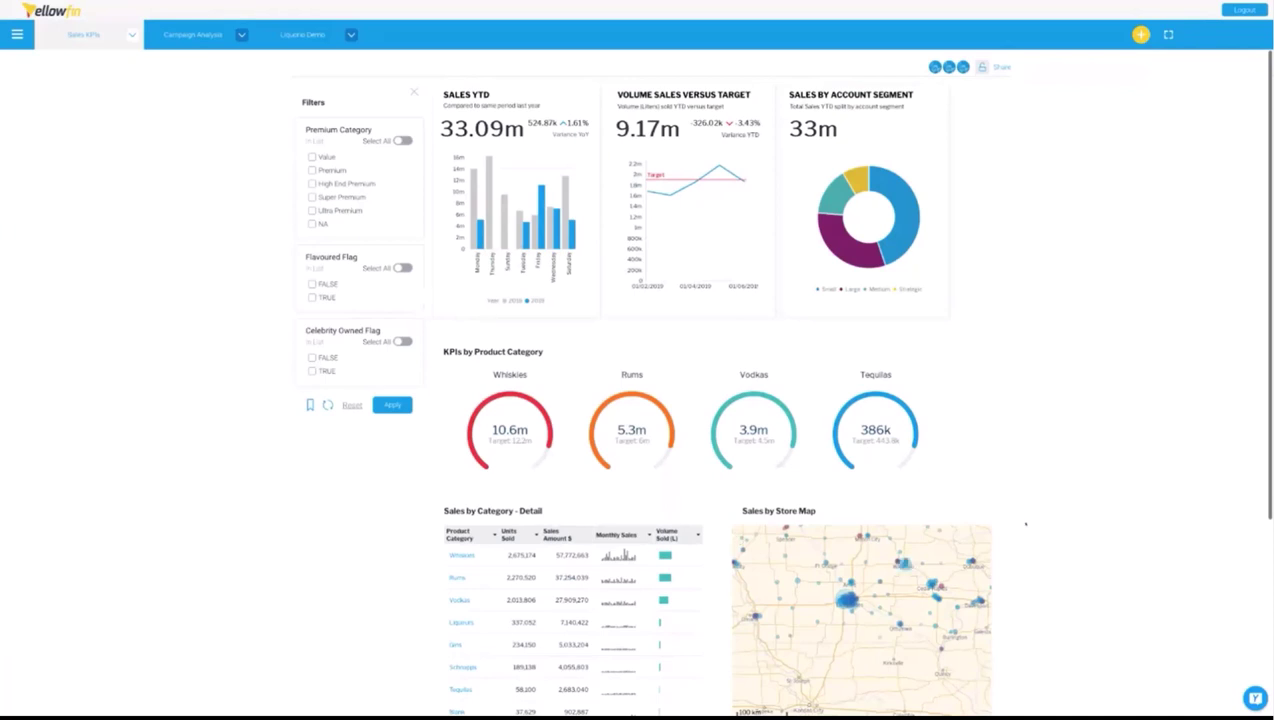
Check the Holiday Sales Analysis chart, and drill through the Small account segment to Store Segment KPIs and back to the dashboard.
mouse_move(898, 226)
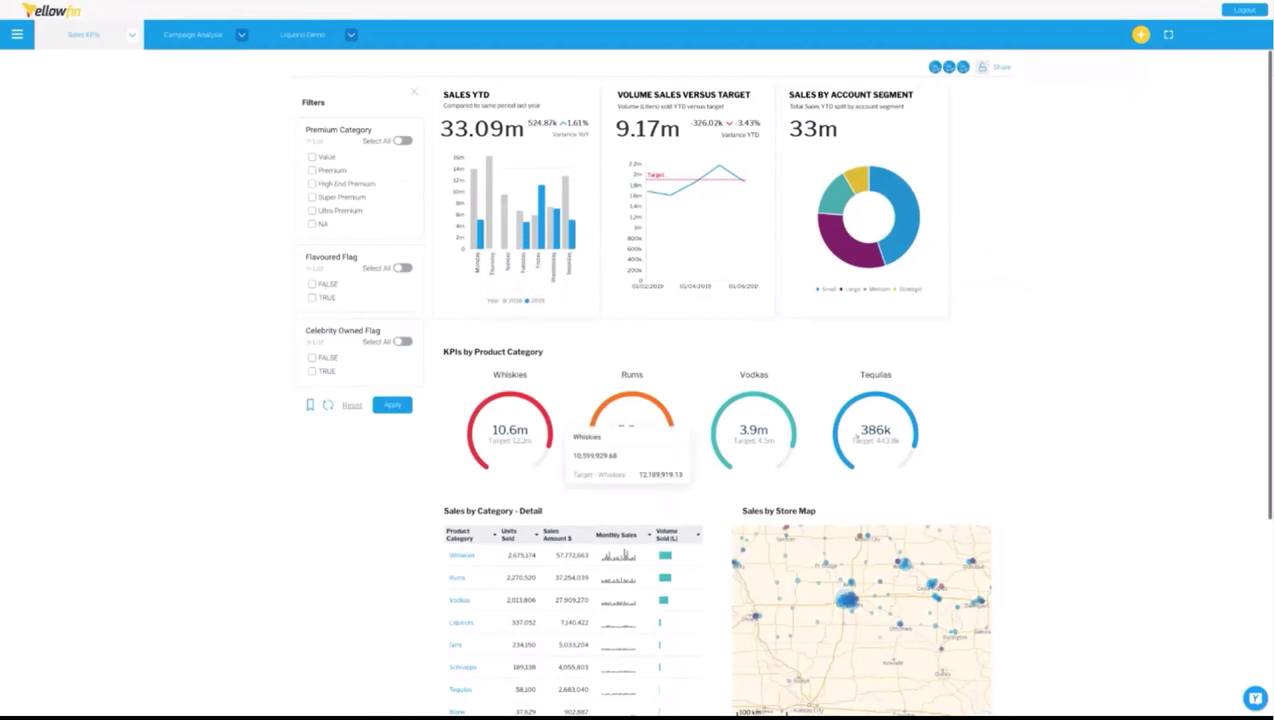
scroll(1079, 595, "down", 3)
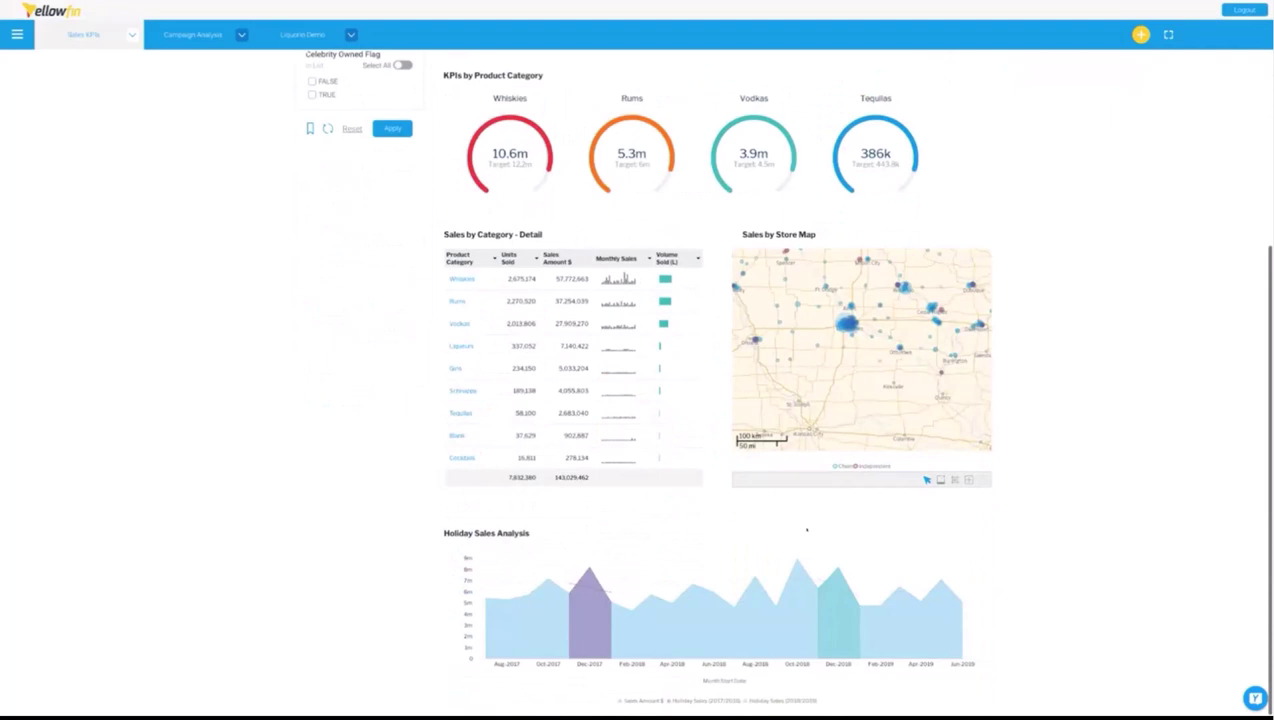
mouse_move(750, 575)
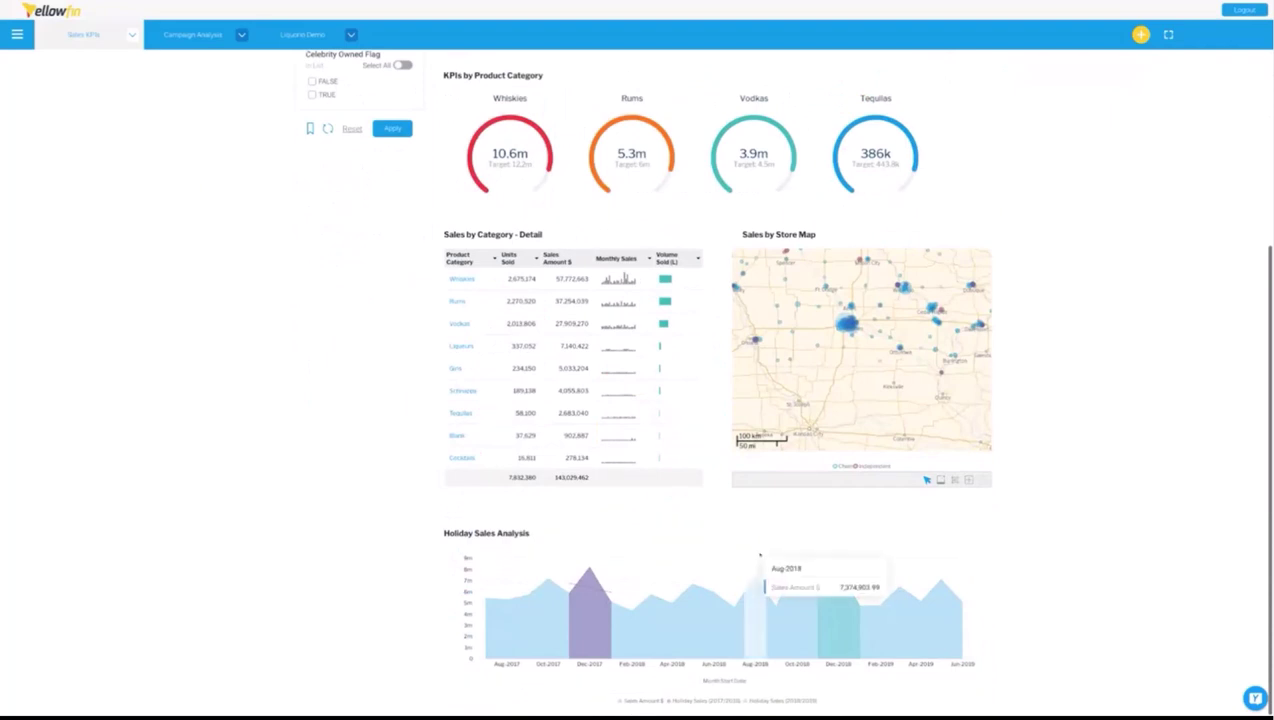
mouse_move(810, 621)
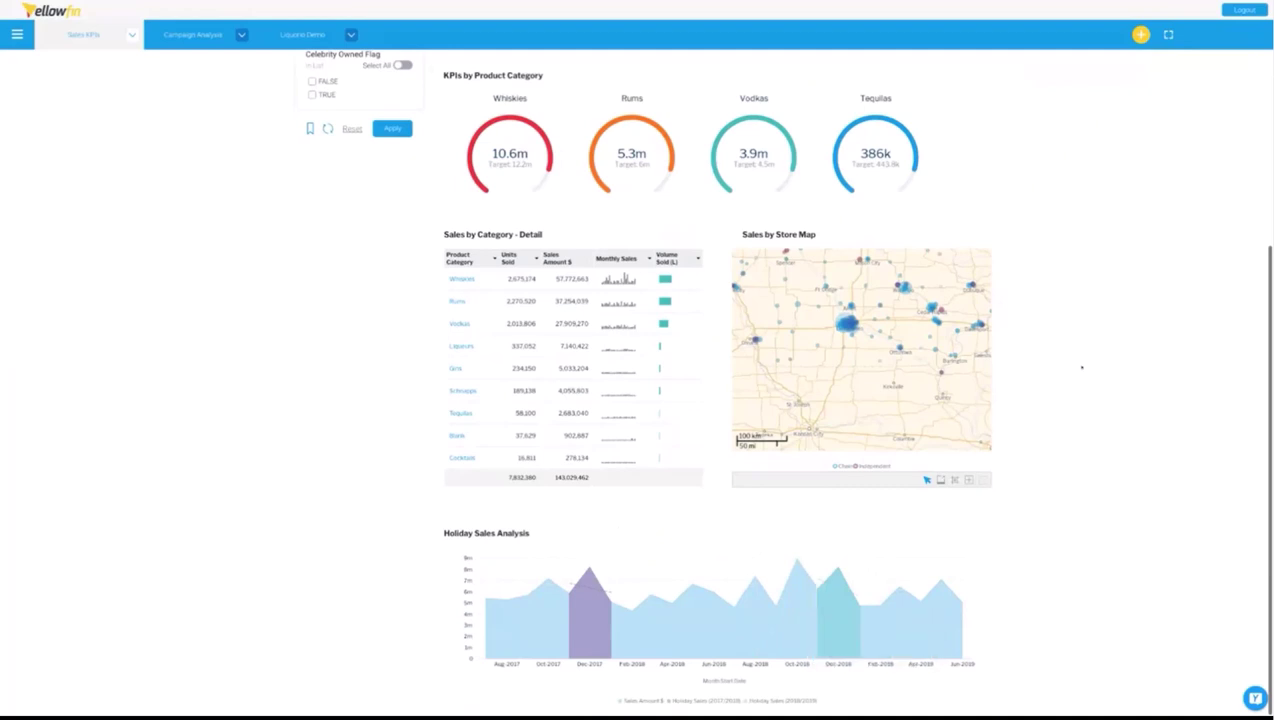
scroll(1090, 330, "up", 1)
scroll(1096, 313, "up", 3)
left_click(906, 216)
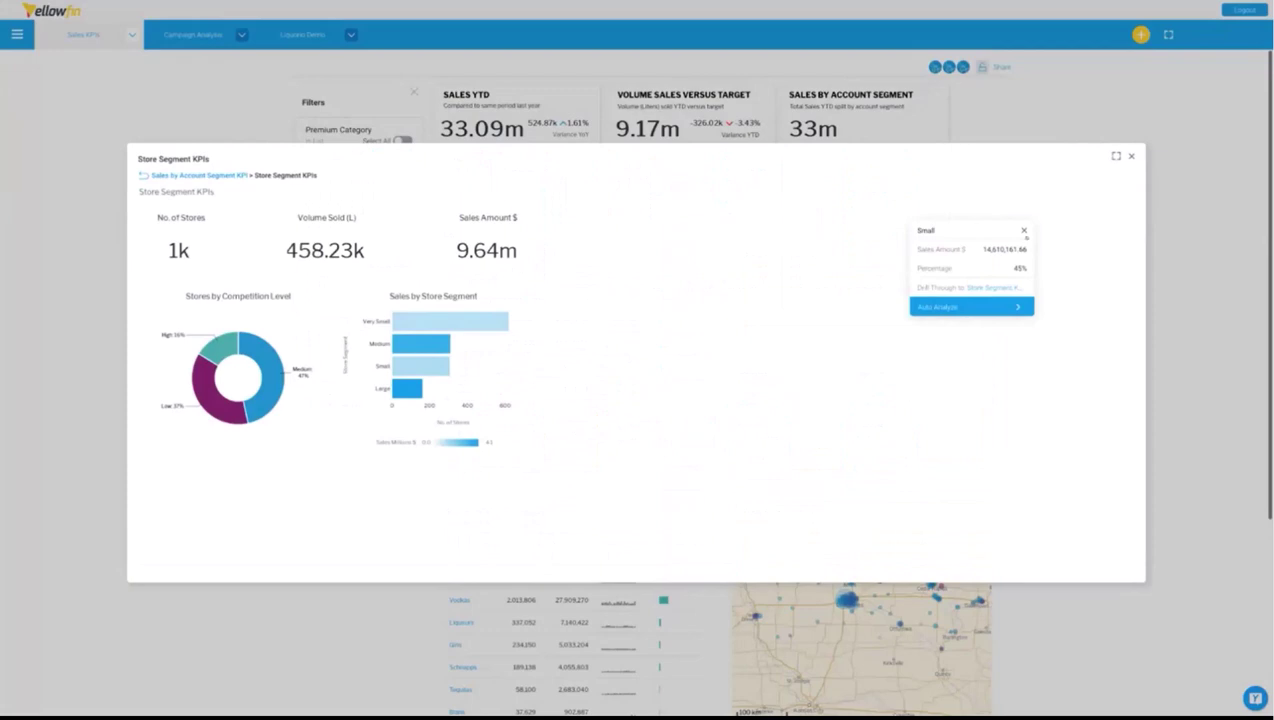
left_click(1023, 230)
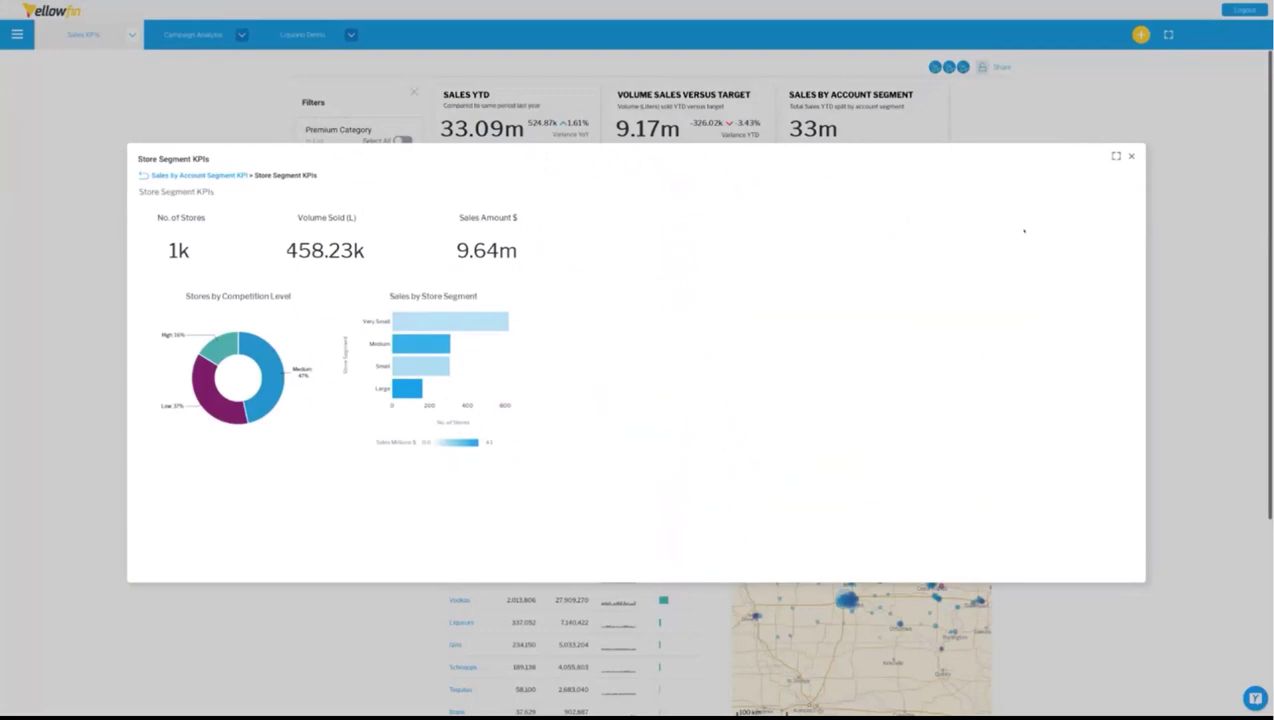
left_click(1131, 156)
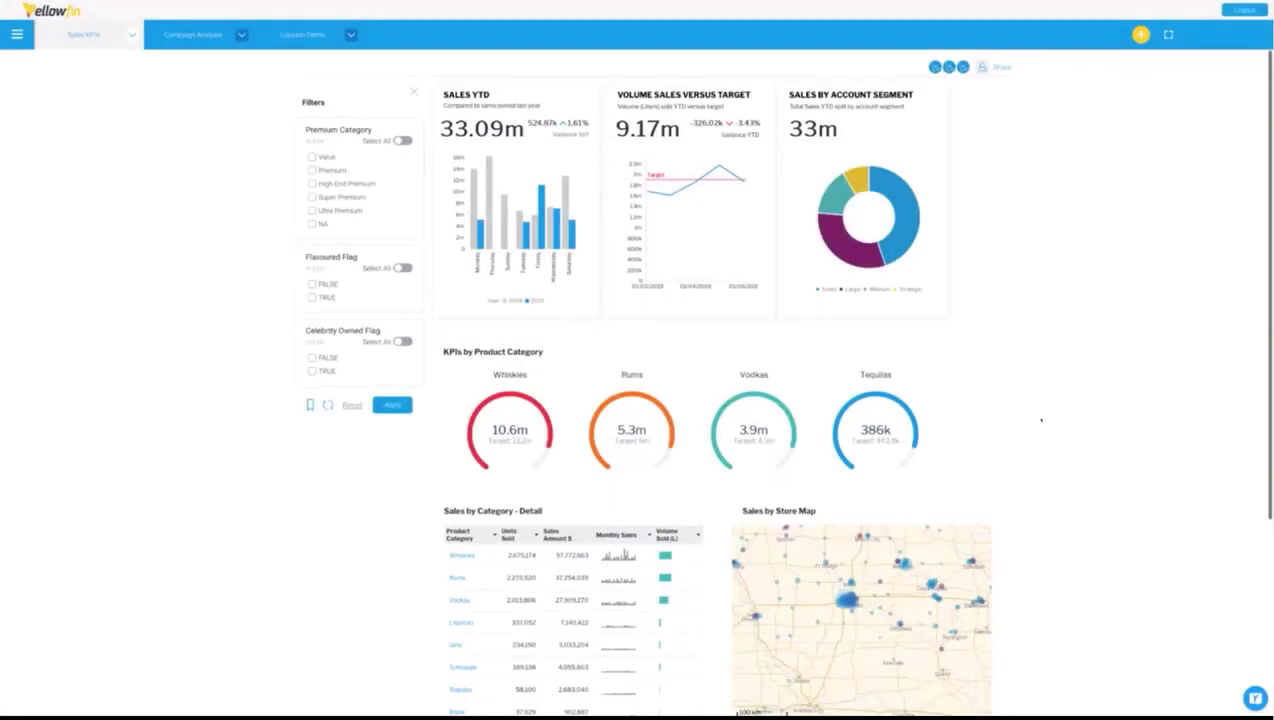
Run an automated comparison of Sales Amount $ for Oct-2018 with Sep-2018 from the Holiday Sales Analysis chart.
scroll(1041, 421, "down", 3)
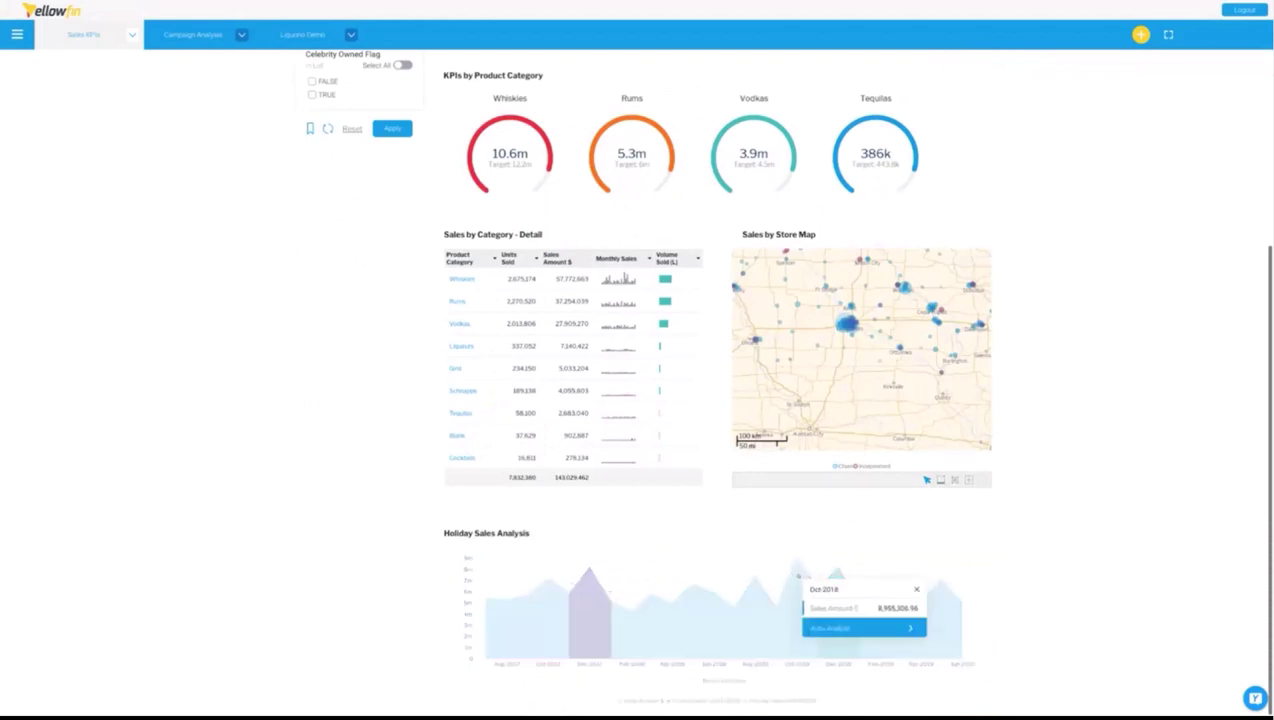
left_click(797, 580)
mouse_move(870, 627)
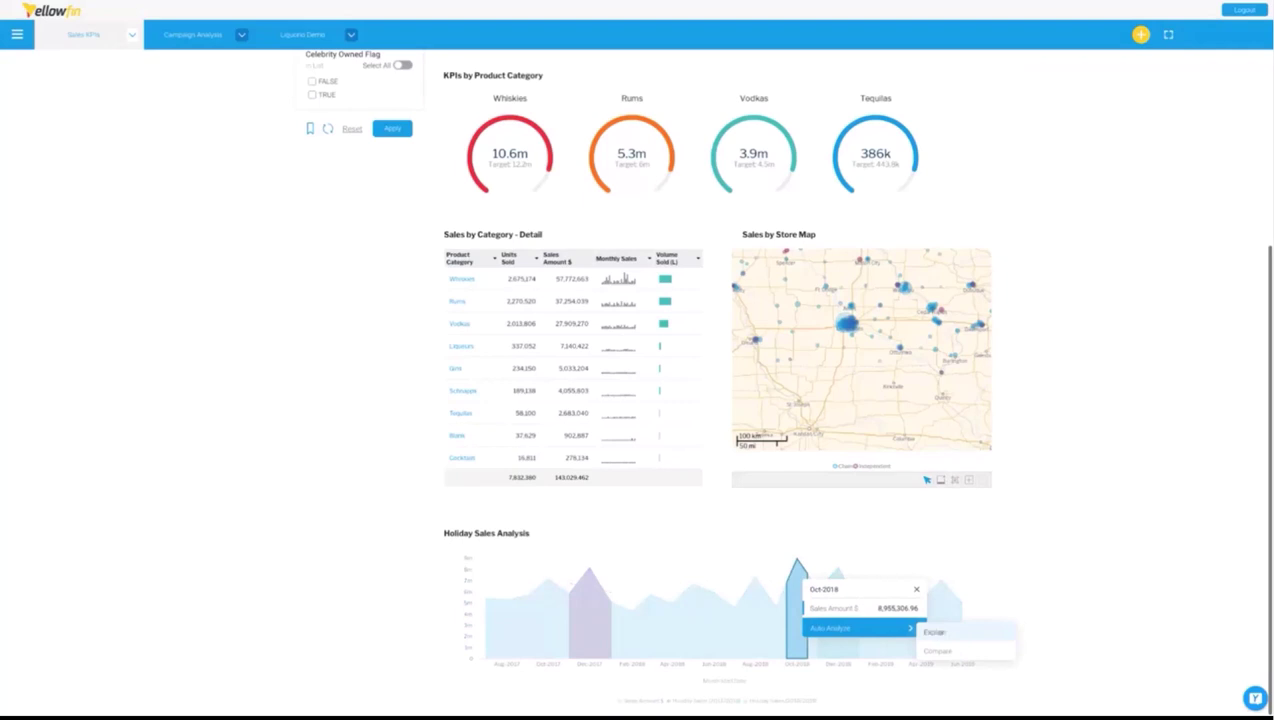
left_click(938, 652)
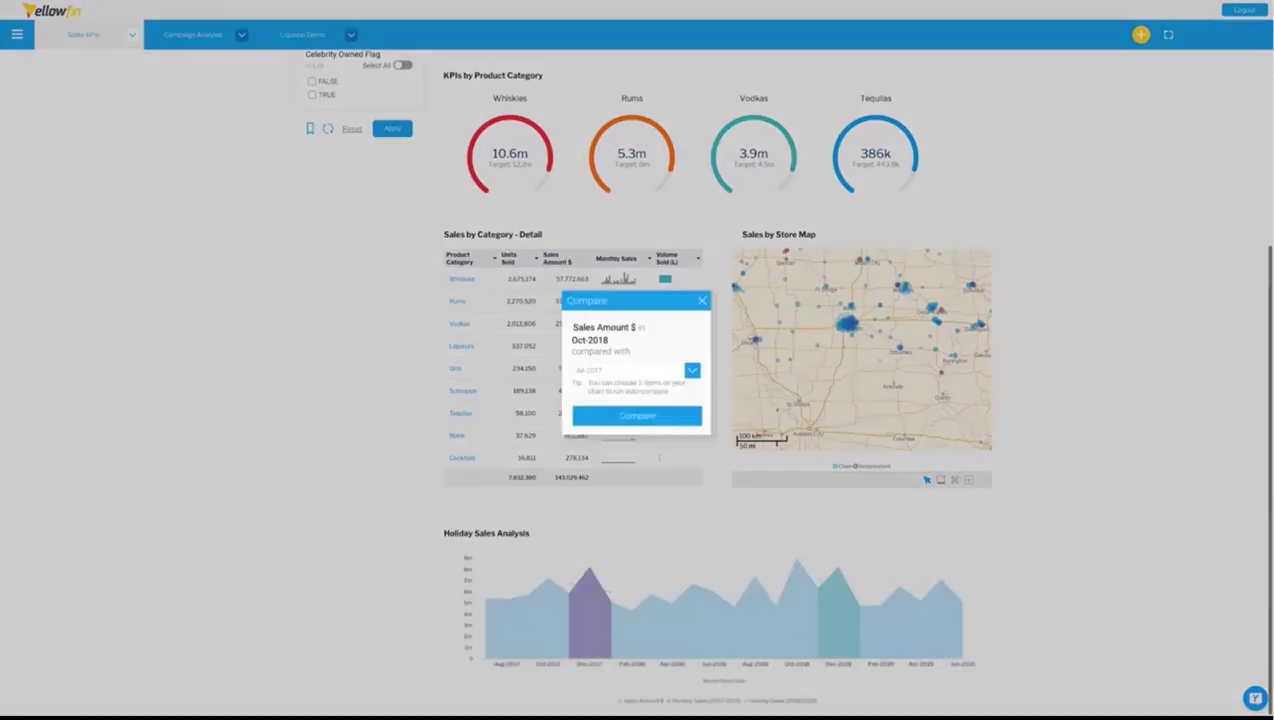
left_click(692, 370)
scroll(669, 454, "down", 5)
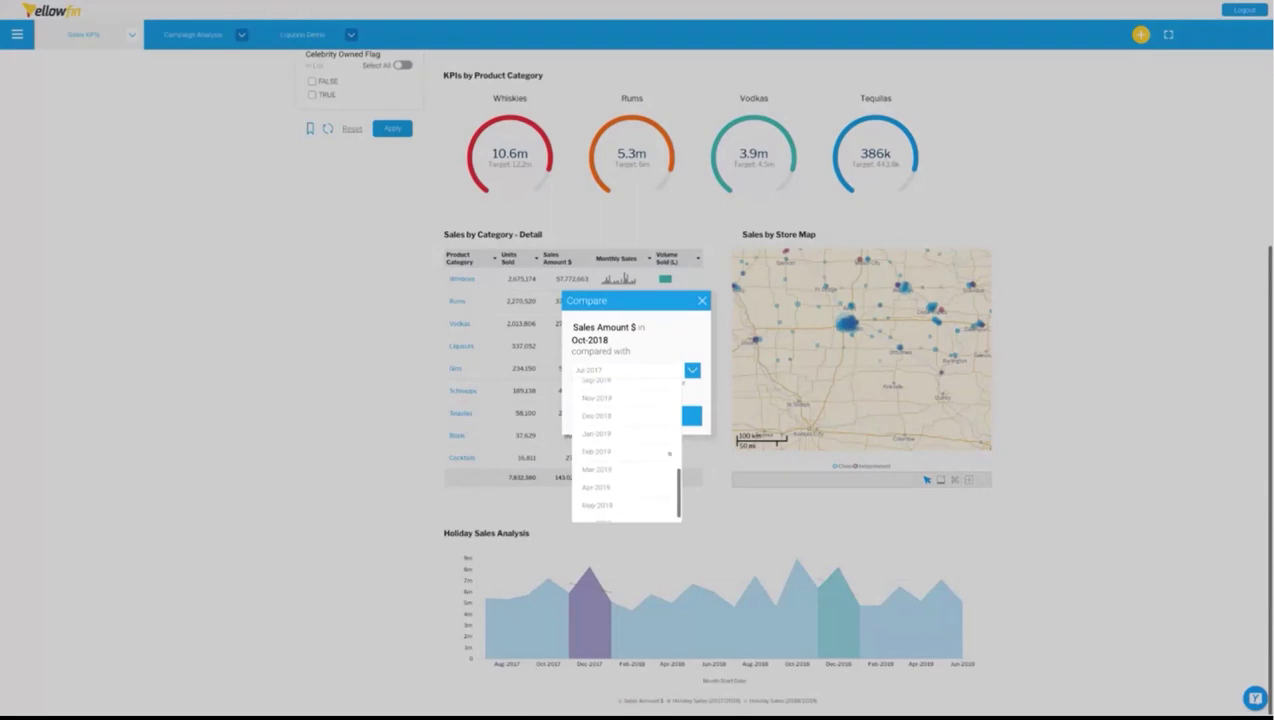
scroll(669, 454, "down", 2)
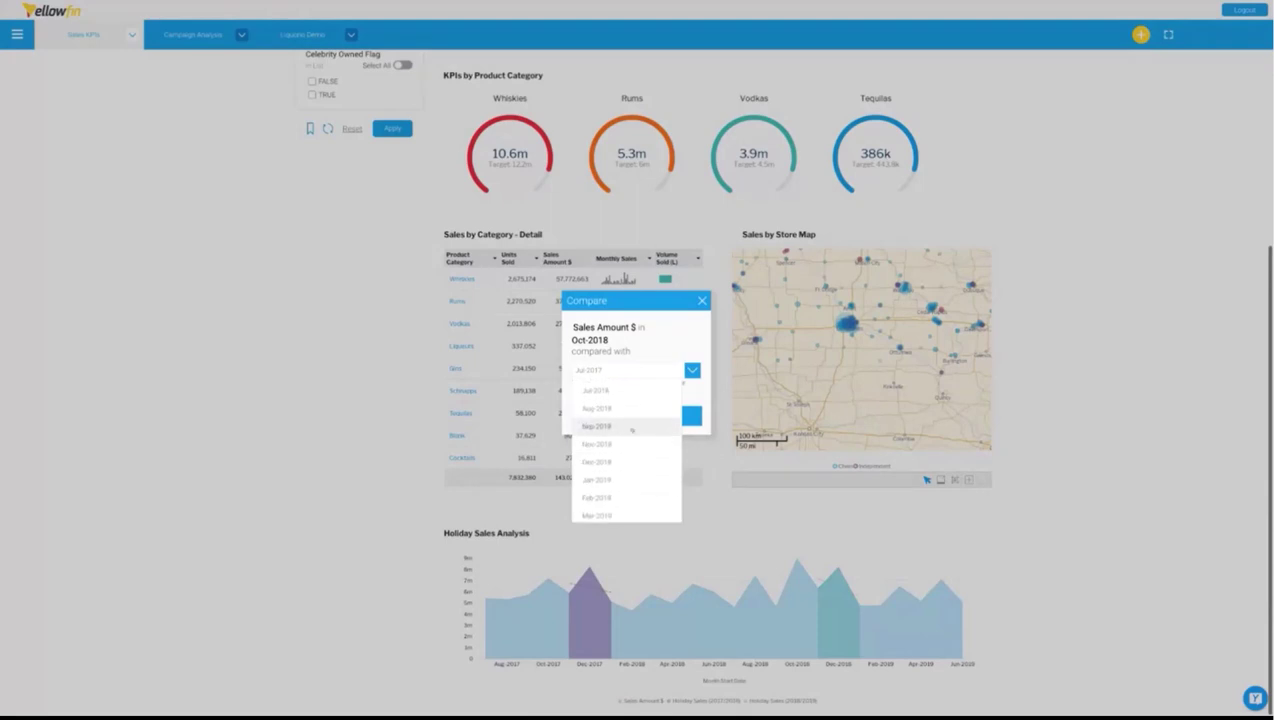
left_click(632, 430)
left_click(639, 418)
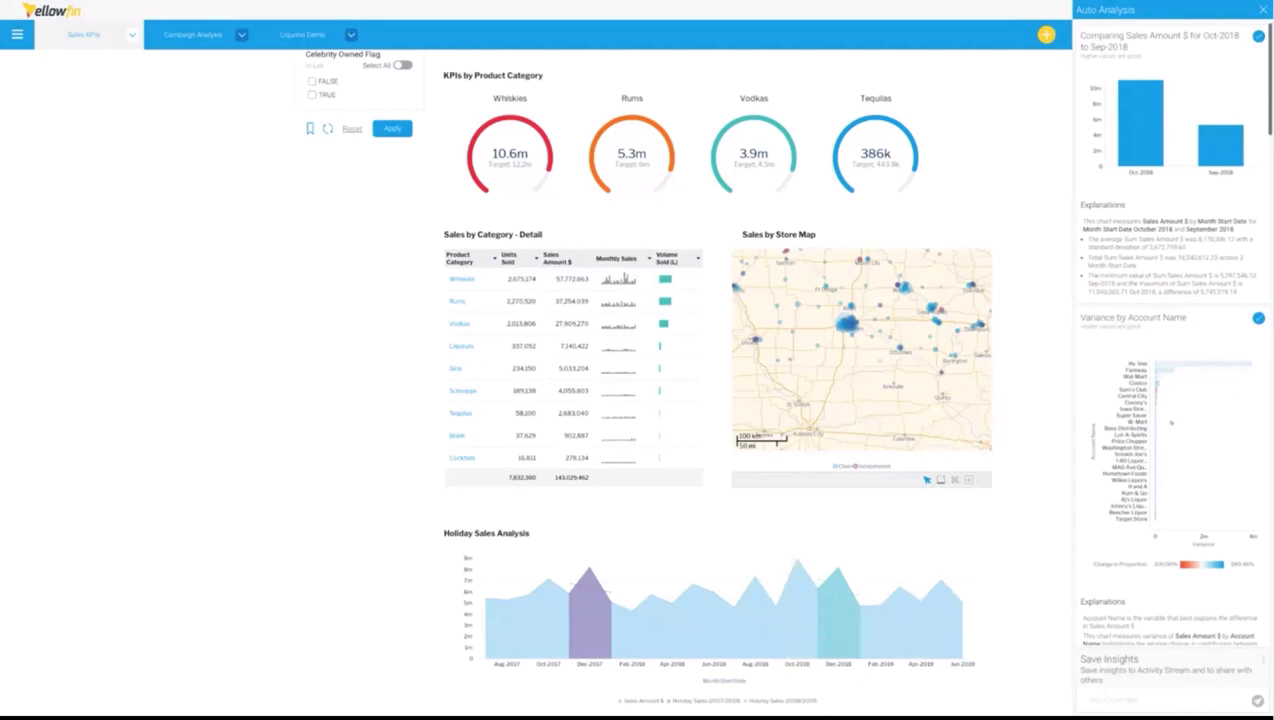
Examine the variance charts and explanations by account, product, brand, store segment and store type, and close the Auto Analysis results.
scroll(1171, 423, "down", 5)
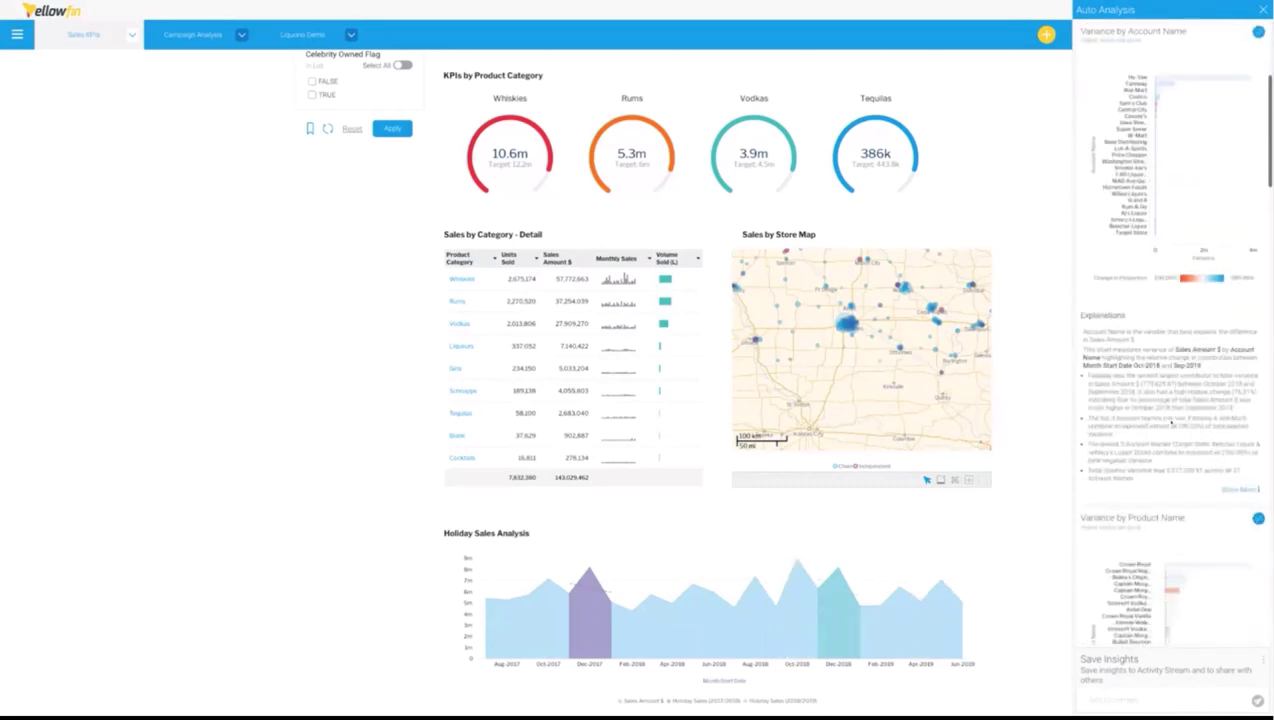
scroll(1171, 423, "down", 5)
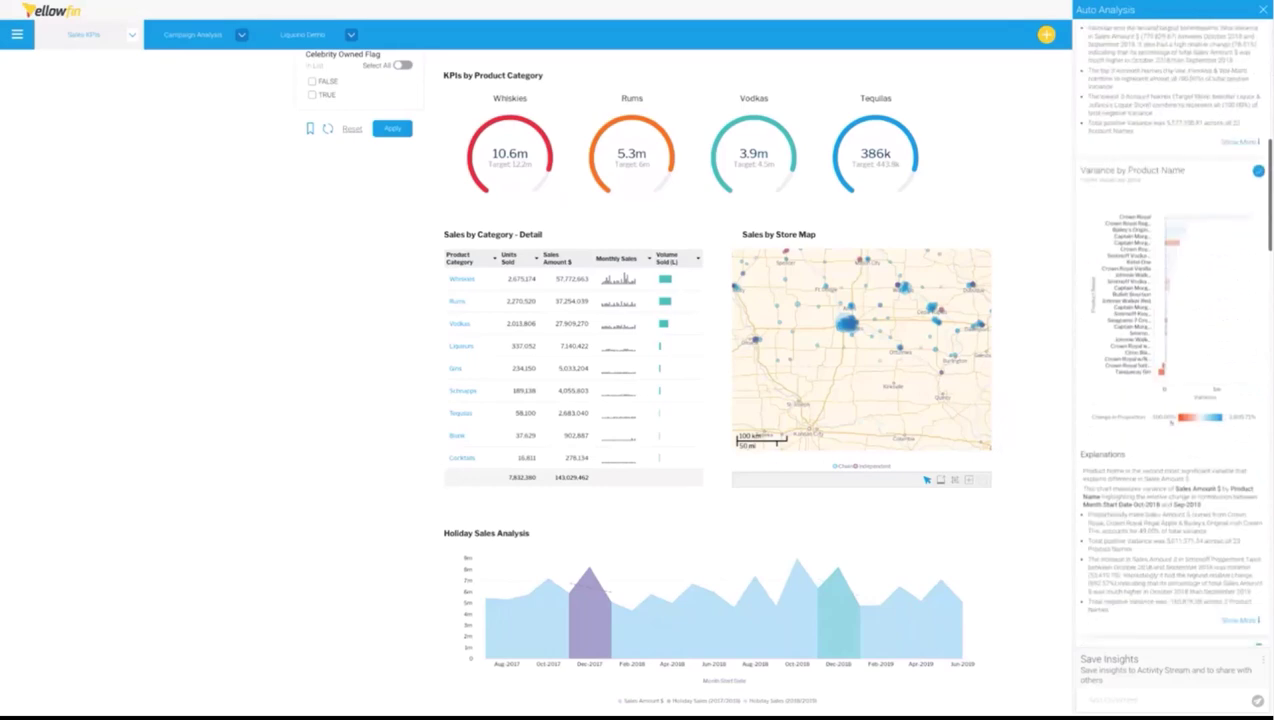
scroll(1171, 423, "down", 2)
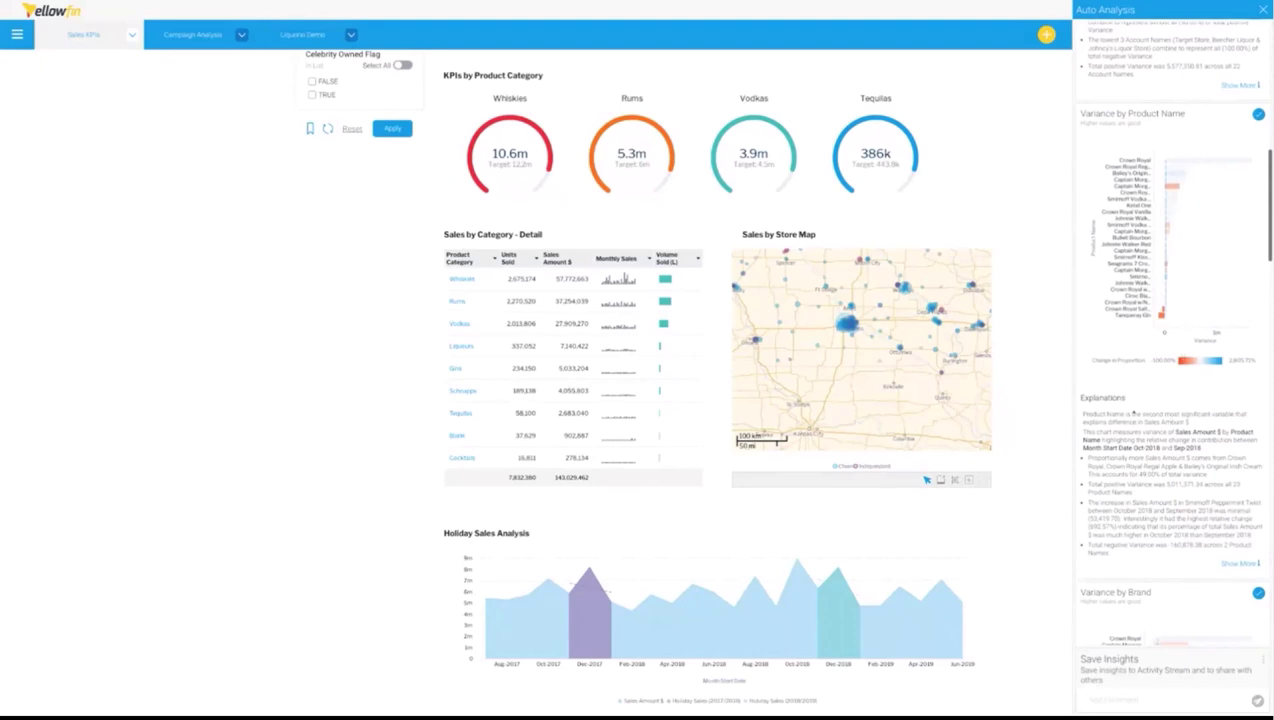
scroll(1171, 400, "down", 20)
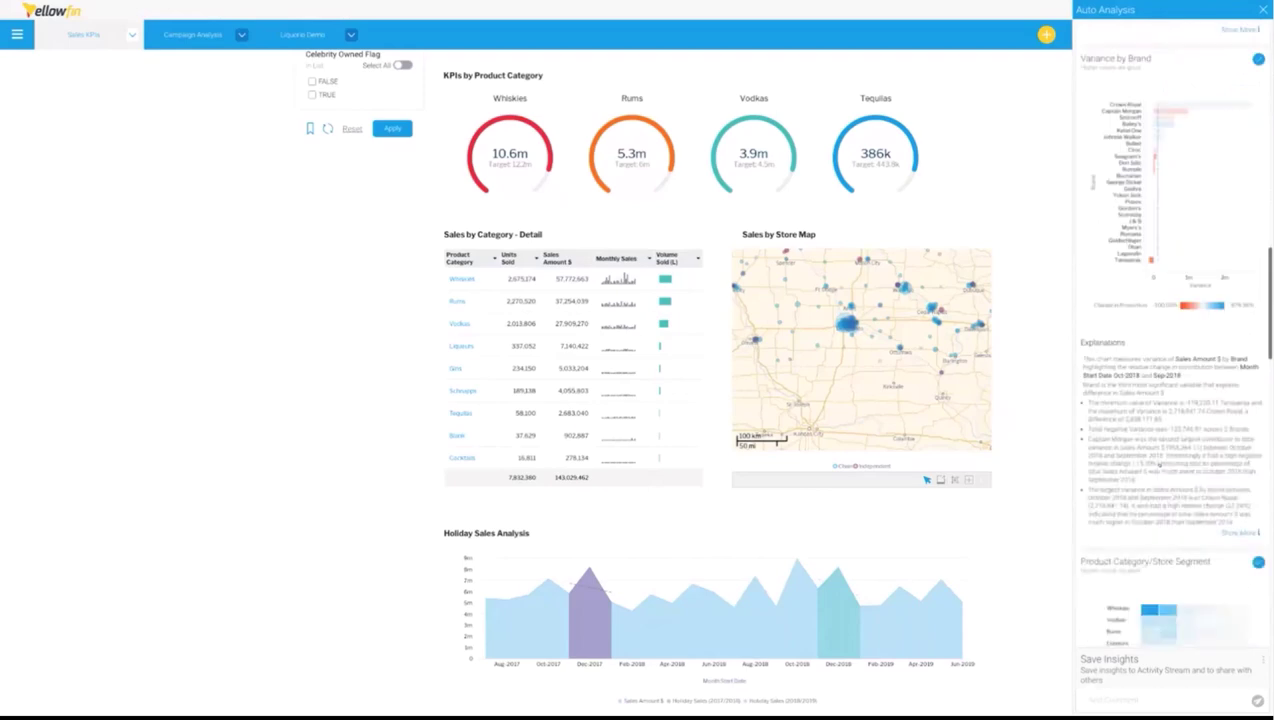
scroll(1171, 400, "down", 10)
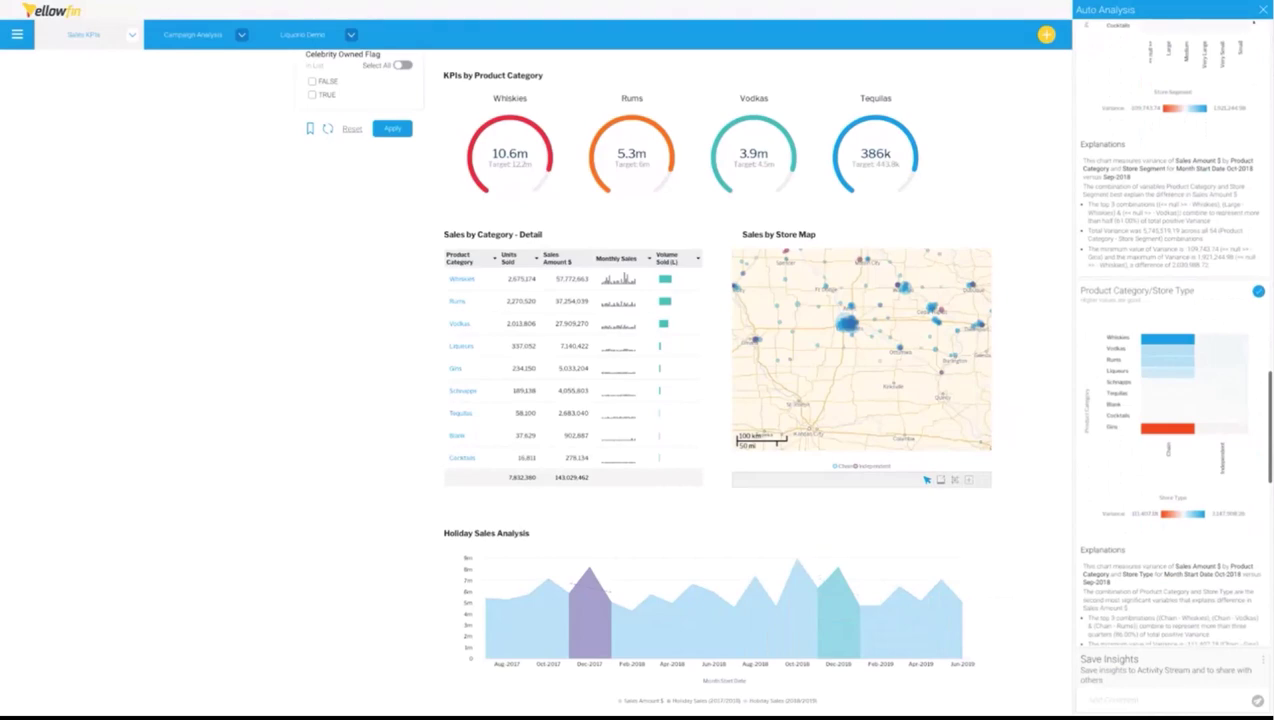
key("Escape")
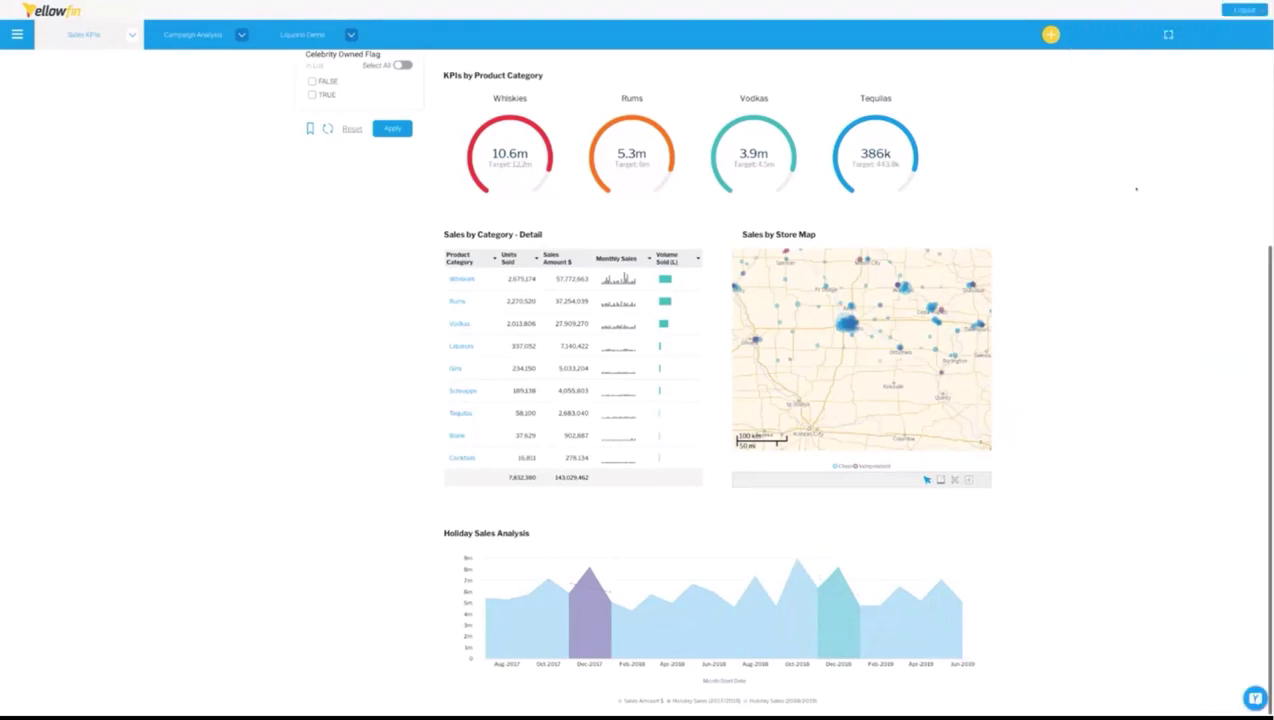
Open the Liquorio Demo dashboard and show its Whiskies page.
scroll(1136, 228, "up", 3)
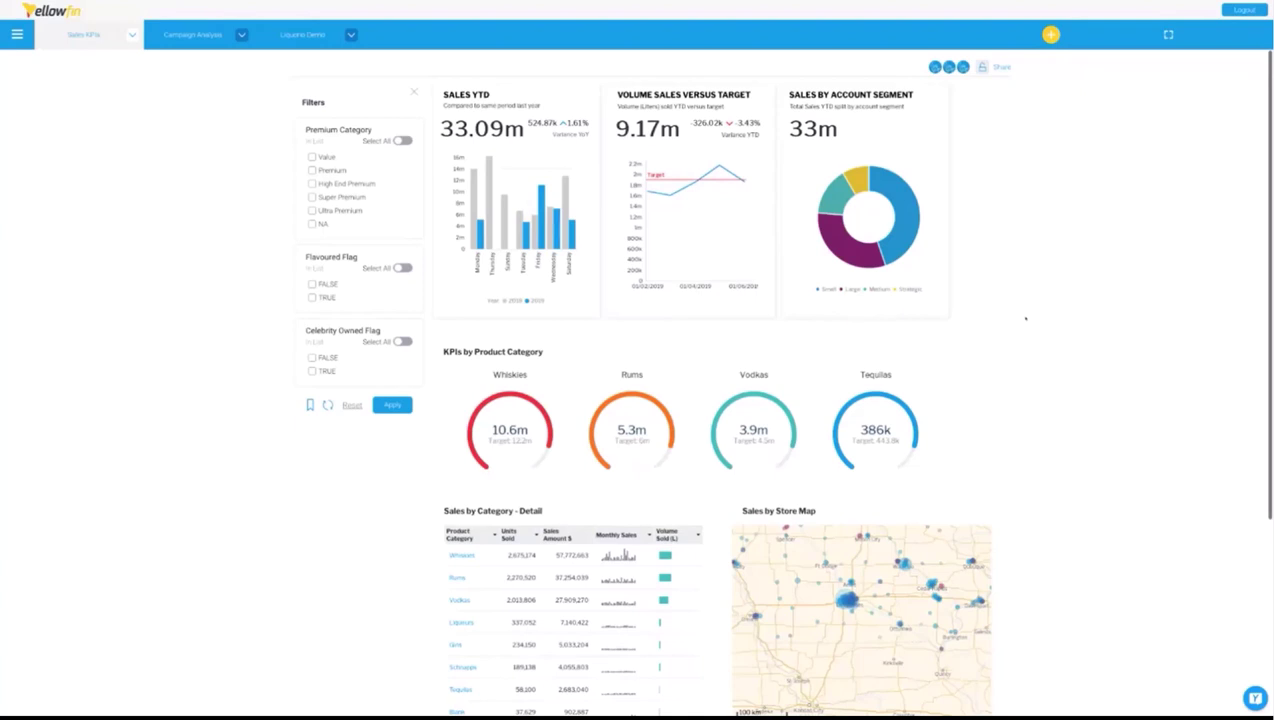
scroll(1025, 318, "down", 3)
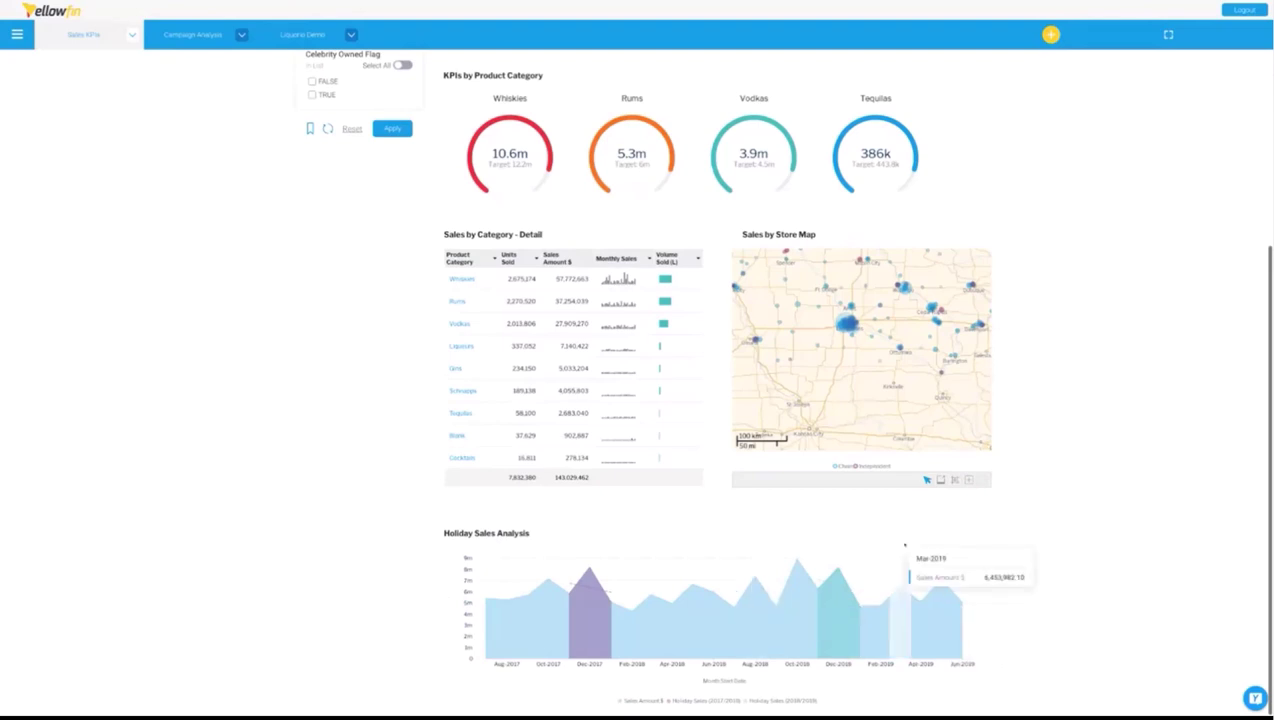
scroll(1204, 241, "up", 3)
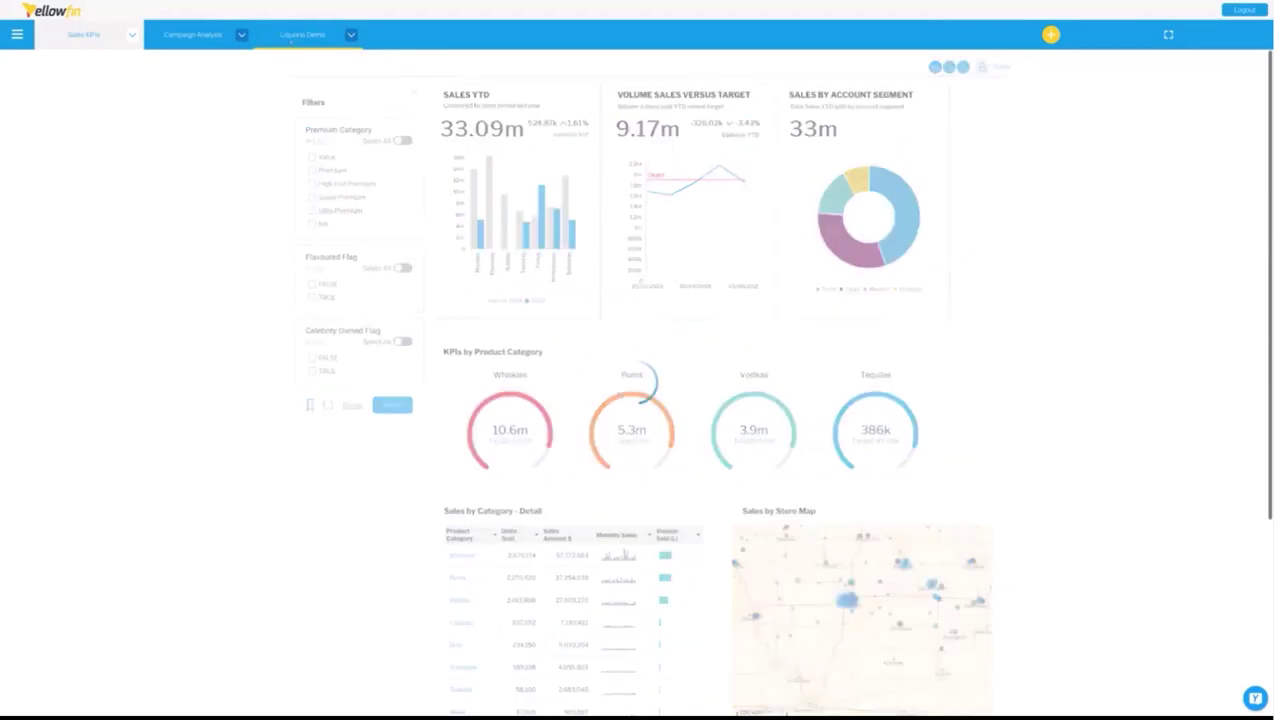
left_click(290, 38)
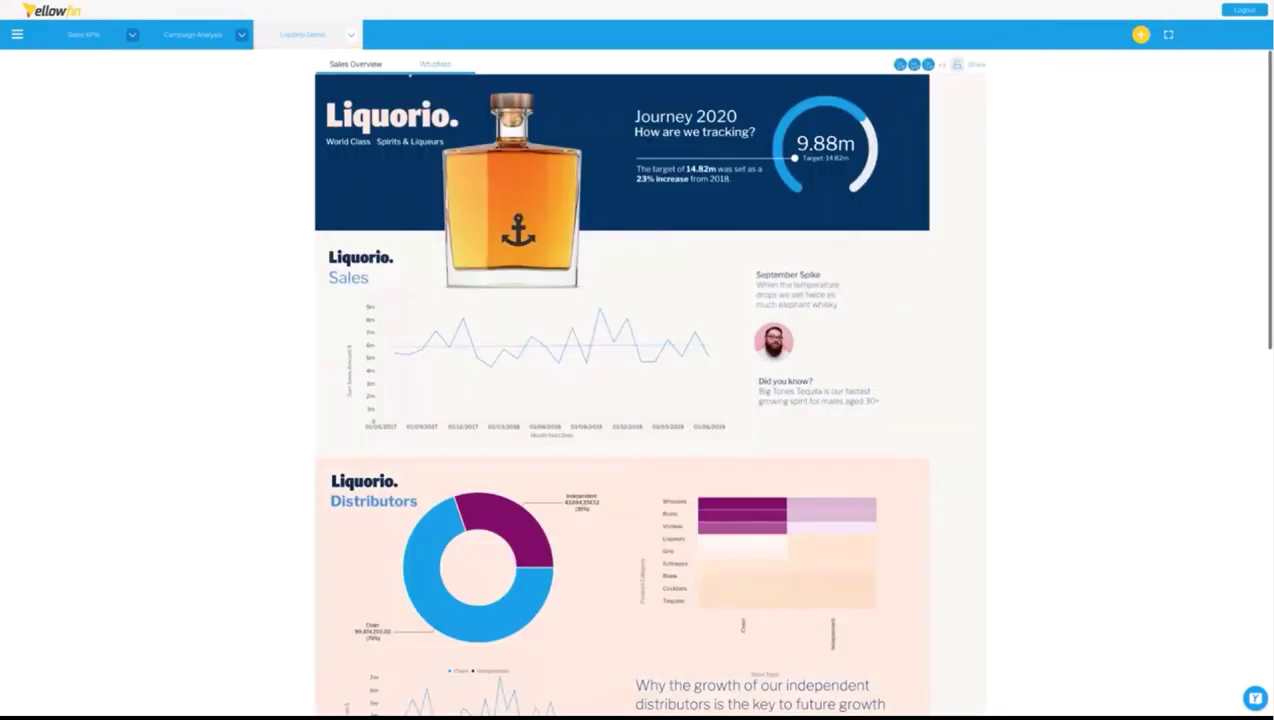
left_click(434, 63)
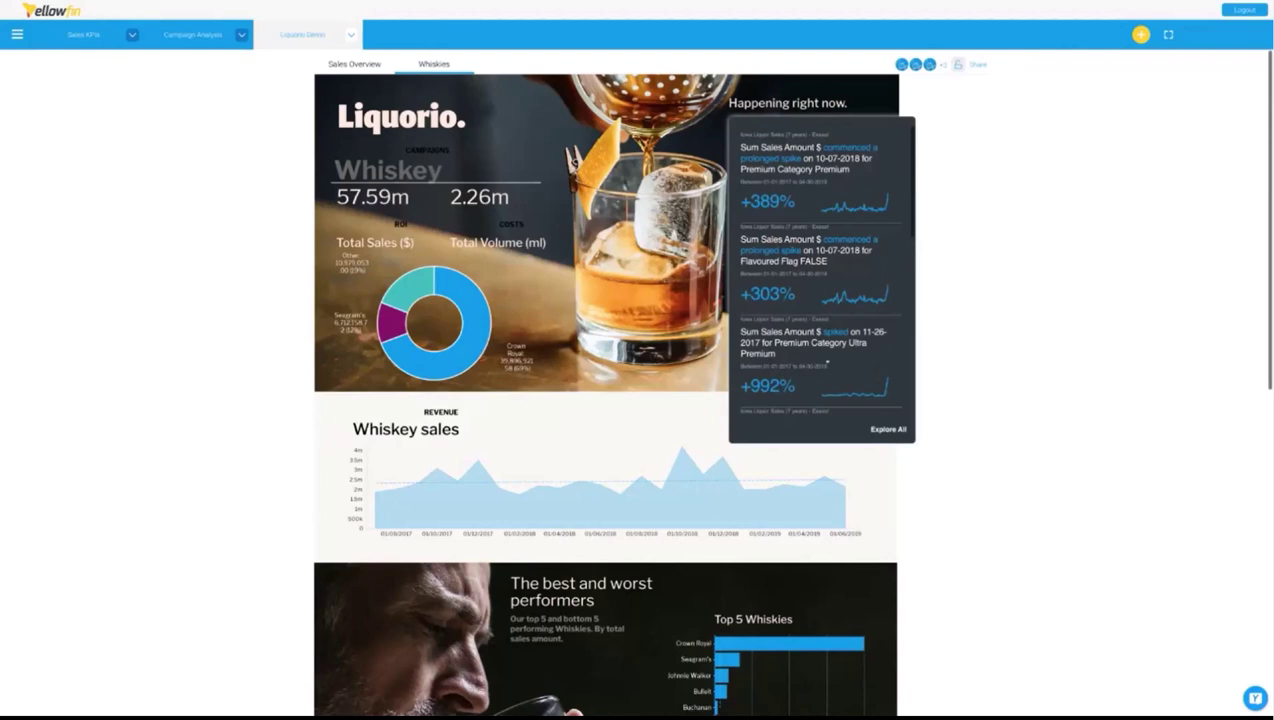
Look through the Happening right now signals and the whiskey charts, and open the Brand Johnnie Walker spike signal.
scroll(827, 364, "down", 5)
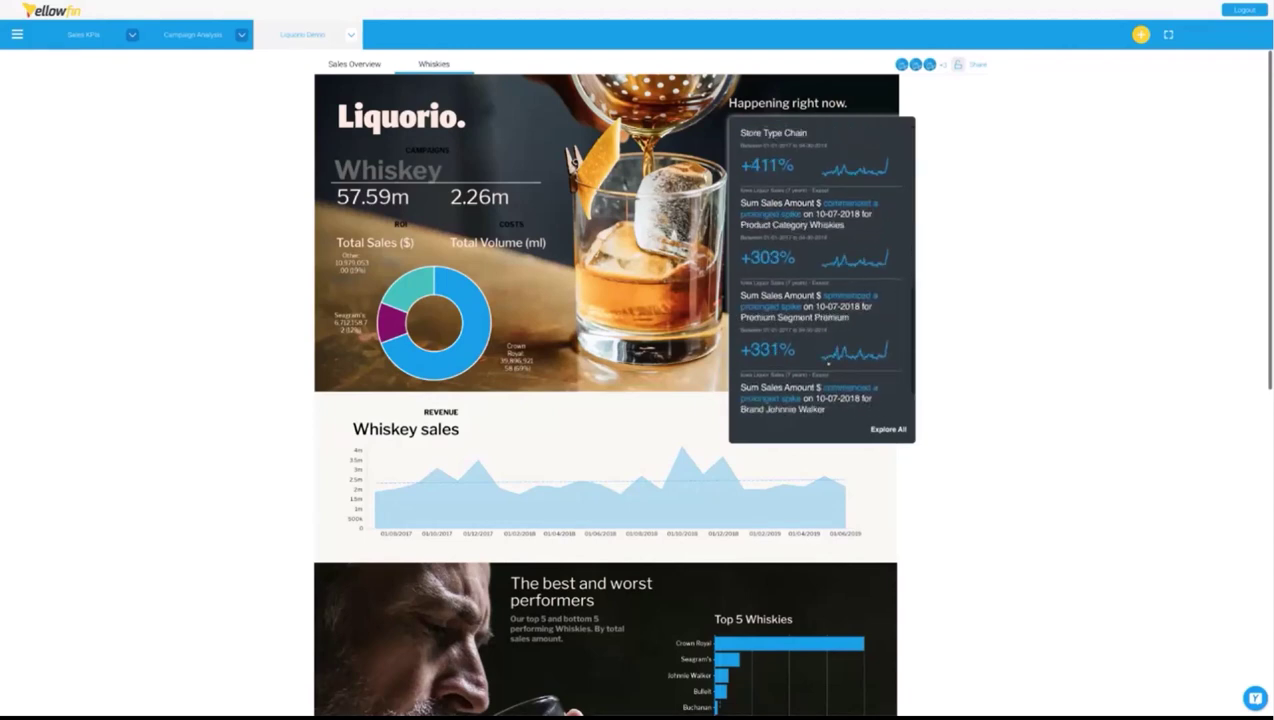
scroll(1005, 279, "down", 2)
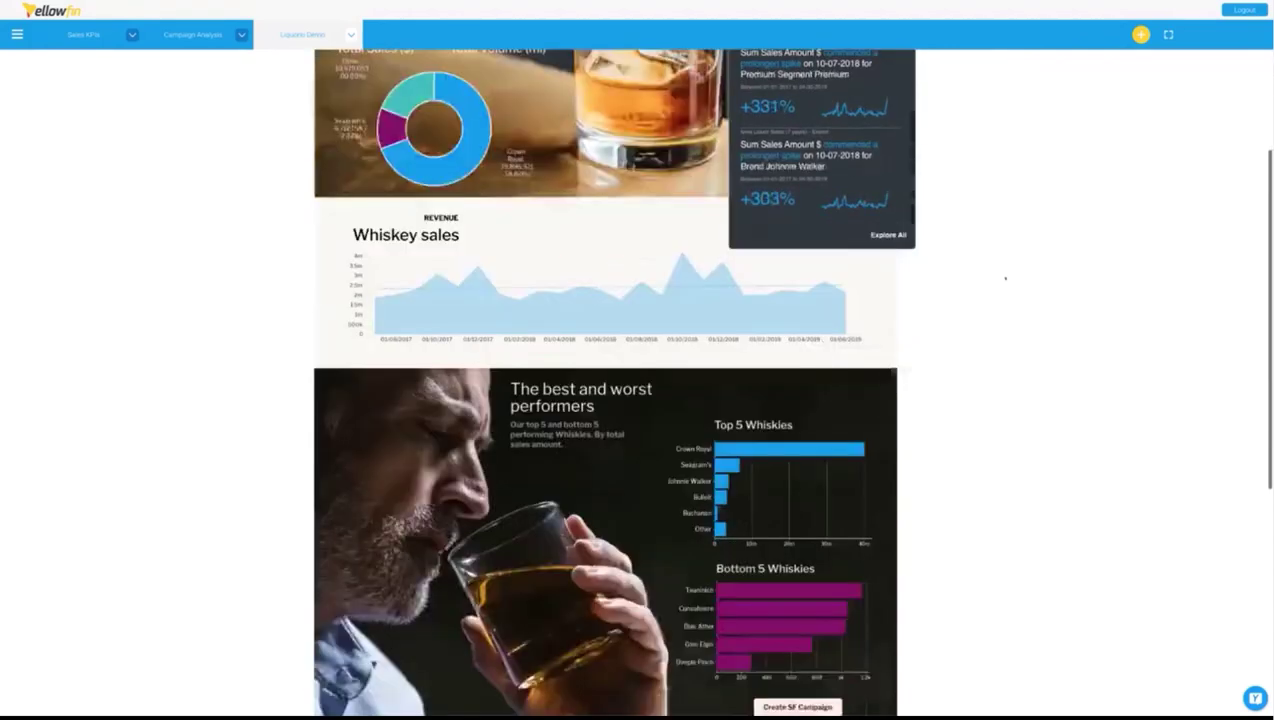
scroll(1005, 279, "up", 2)
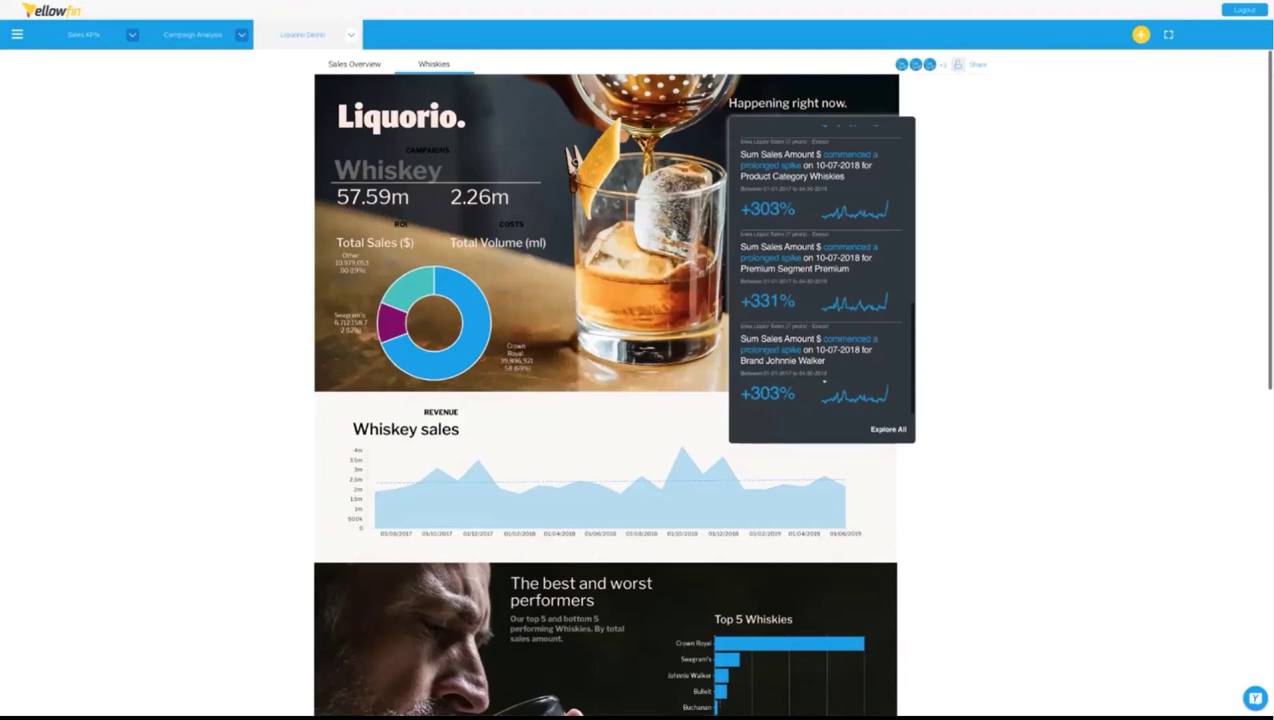
scroll(1008, 441, "down", 1)
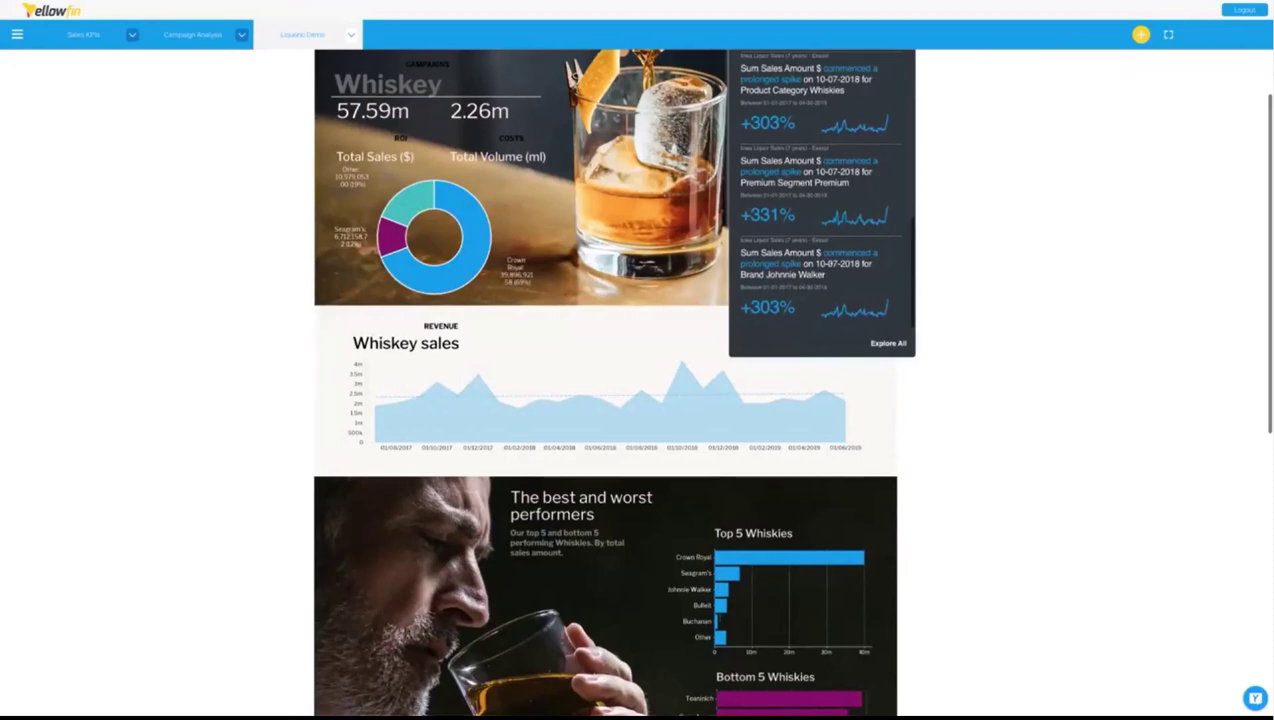
left_click(833, 274)
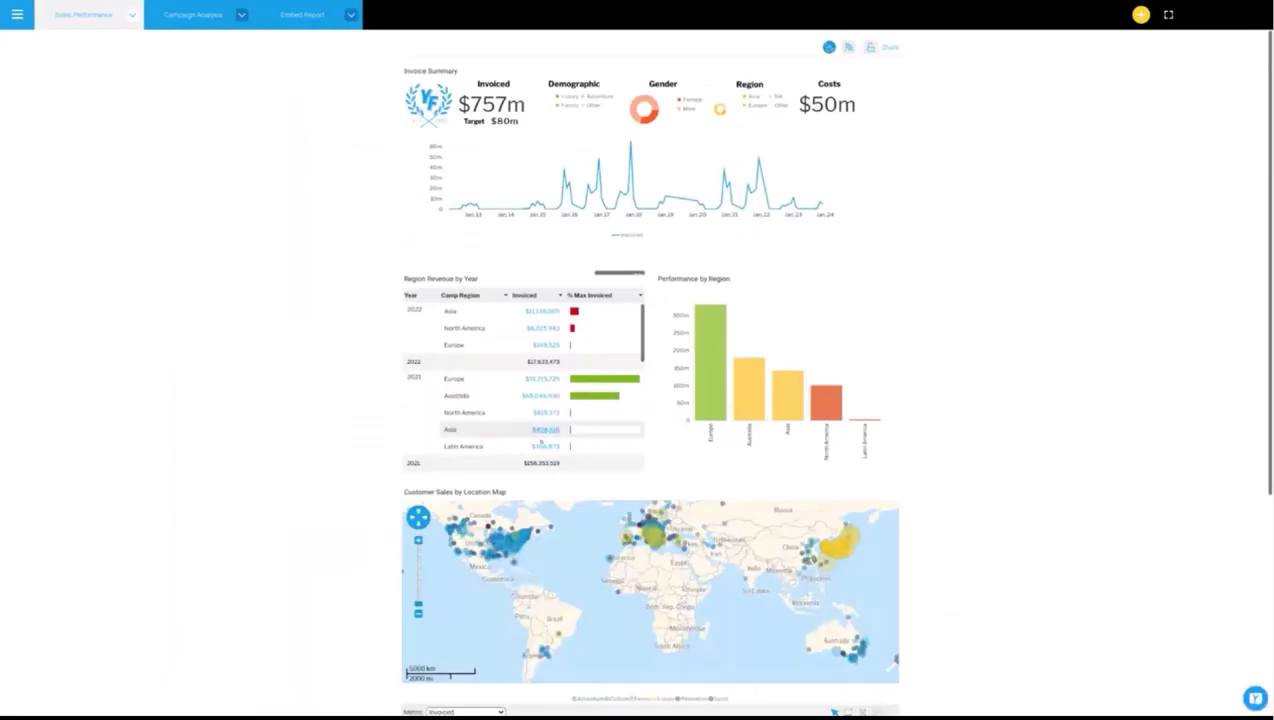
Open the Embed Report dashboard for editing and show its canvas in code mode.
left_click(298, 12)
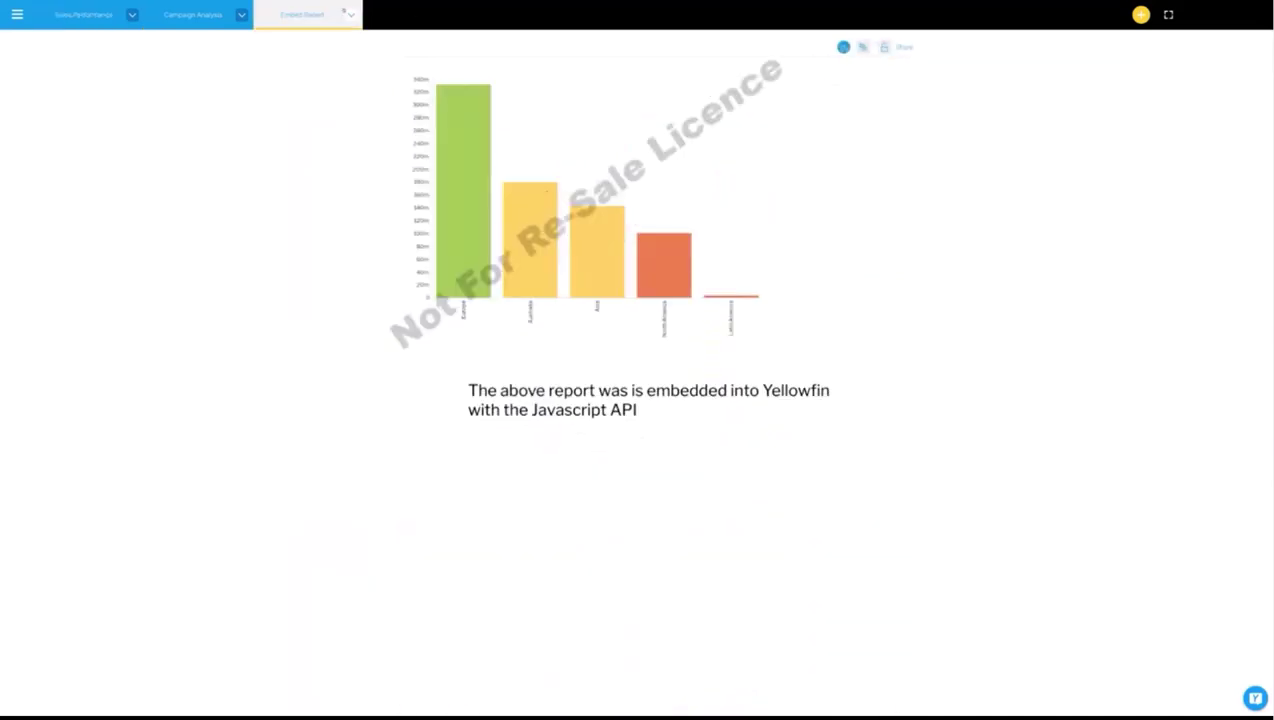
left_click(351, 15)
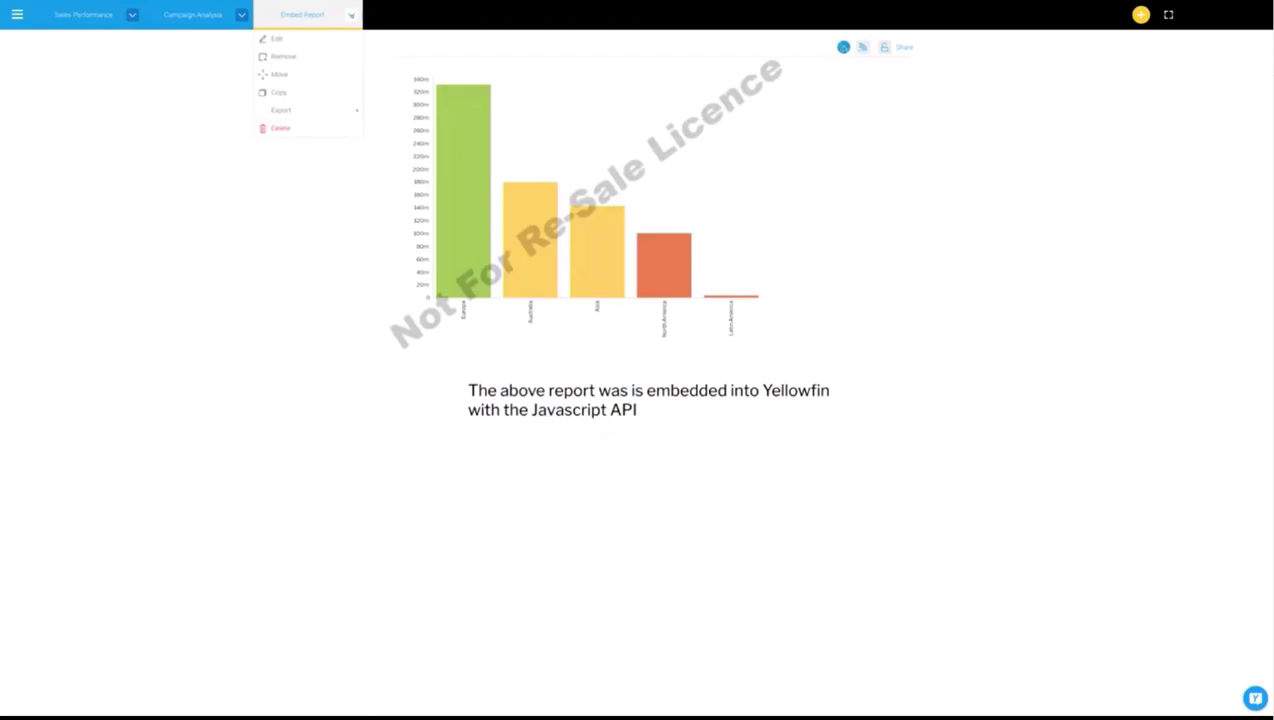
left_click(293, 41)
left_click(650, 392)
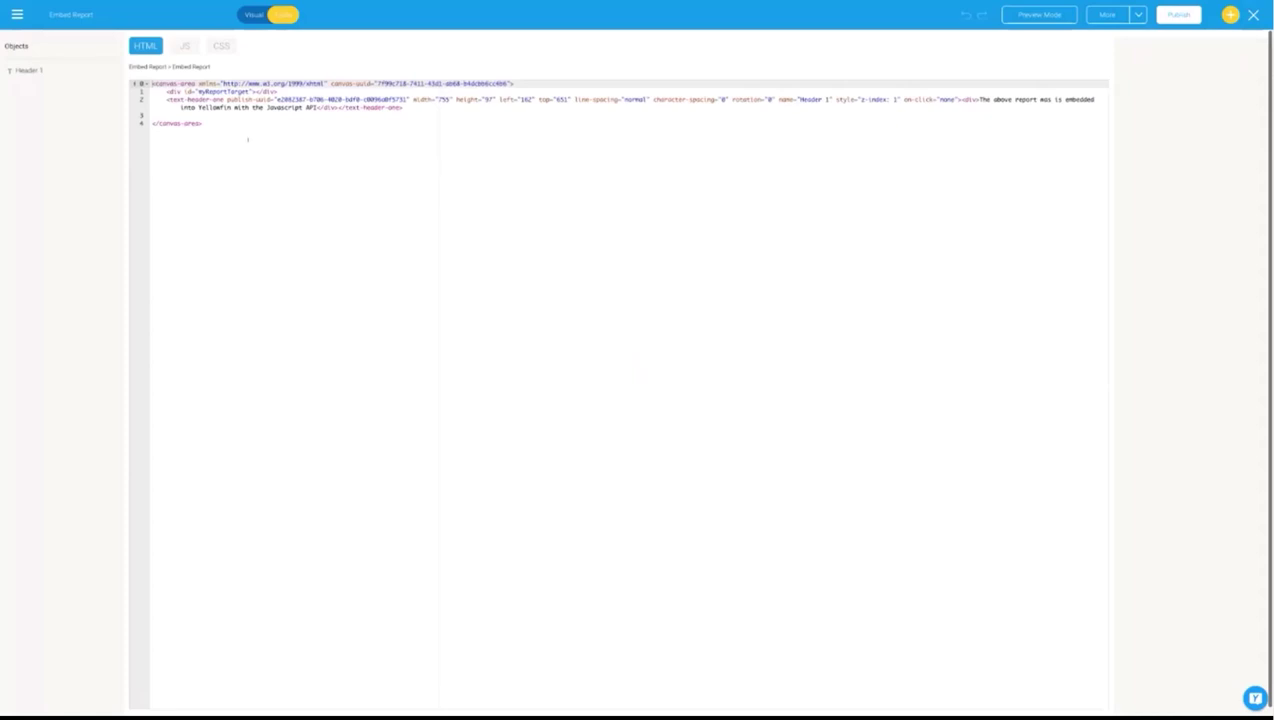
Inspect the JavaScript that loads the report into the myReportTarget element, and publish the Embed Report dashboard to Tutorial / Training with public access.
left_click(184, 46)
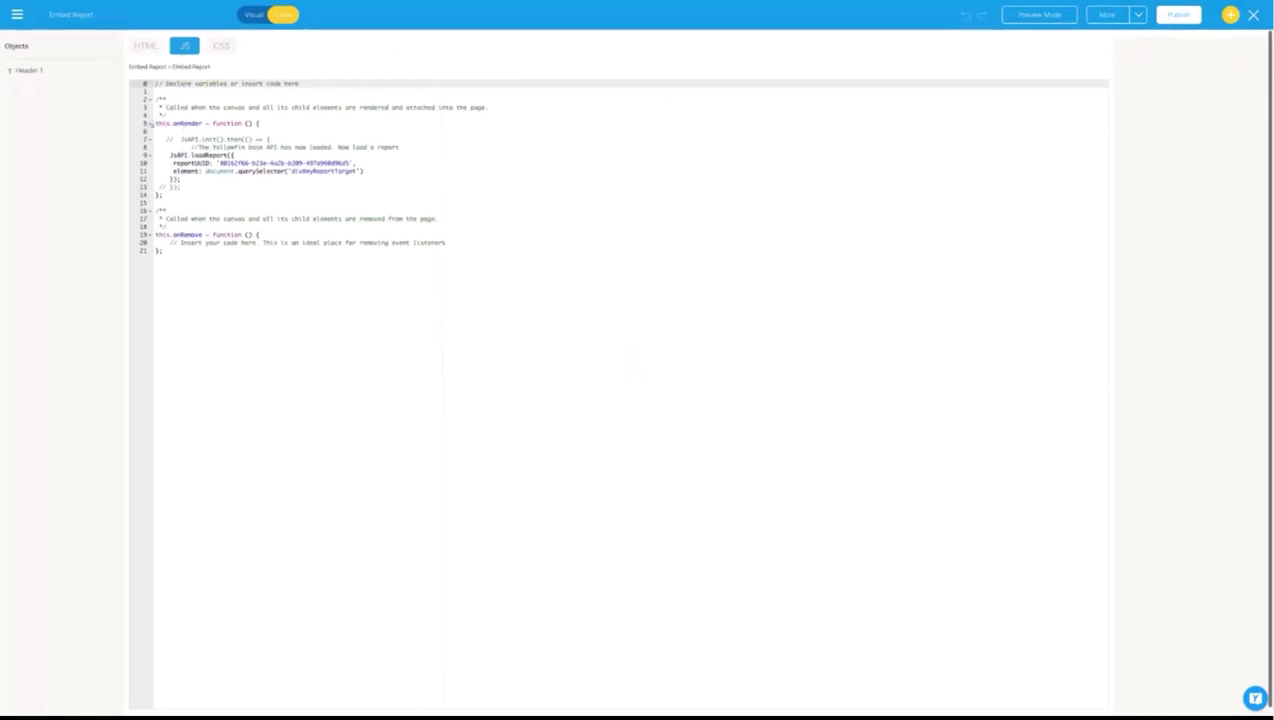
mouse_move(155, 123)
left_mouse_down()
mouse_move(196, 194)
mouse_move(172, 185)
mouse_move(155, 147)
left_mouse_up()
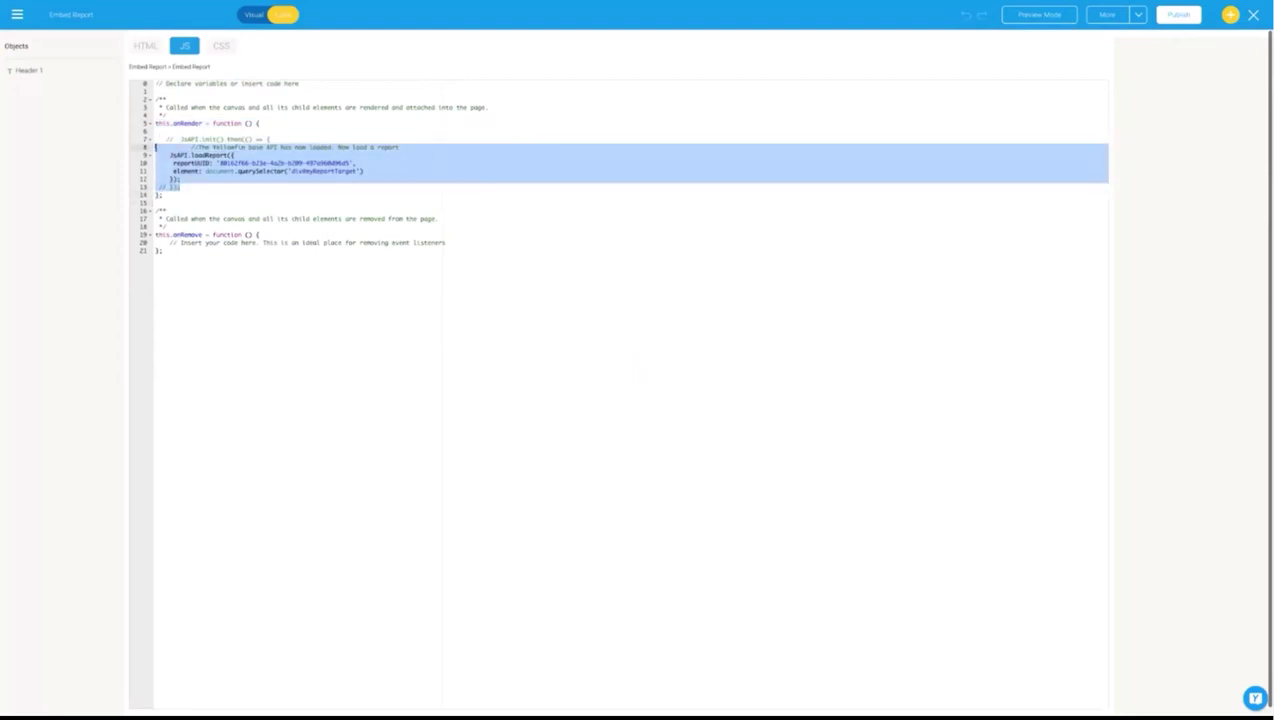
left_click_drag(216, 162, 174, 171)
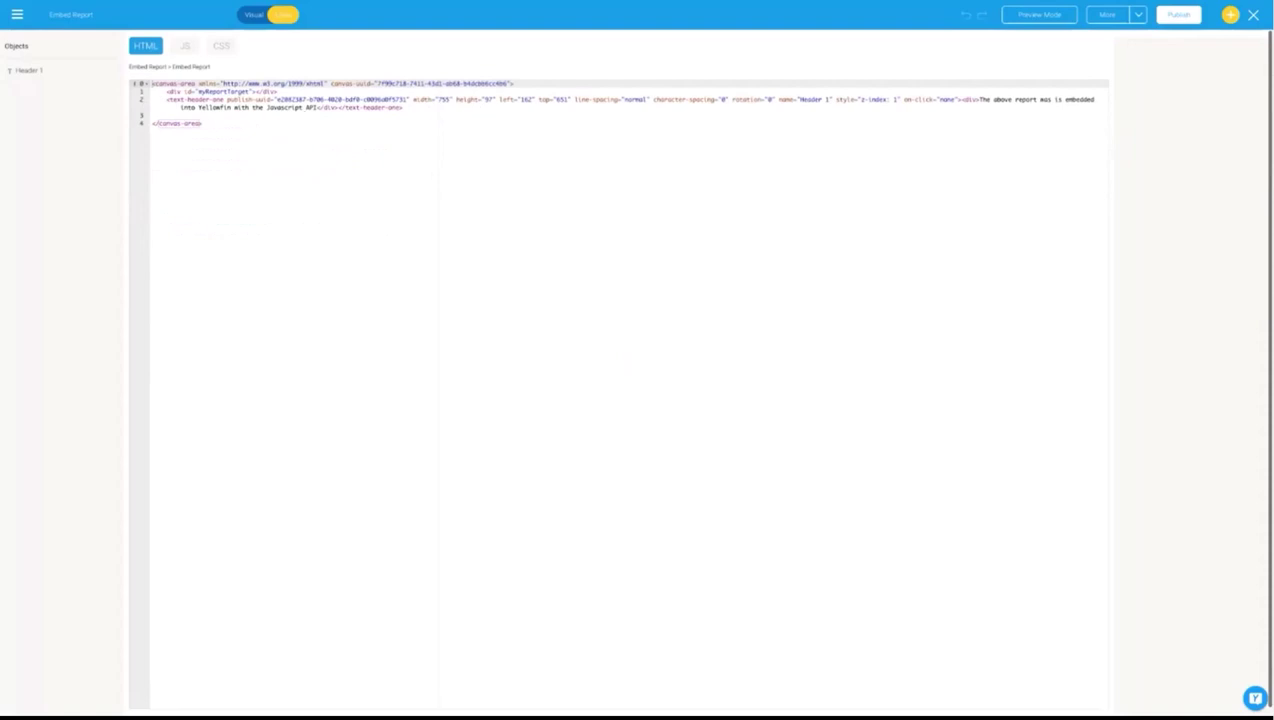
left_click(1180, 14)
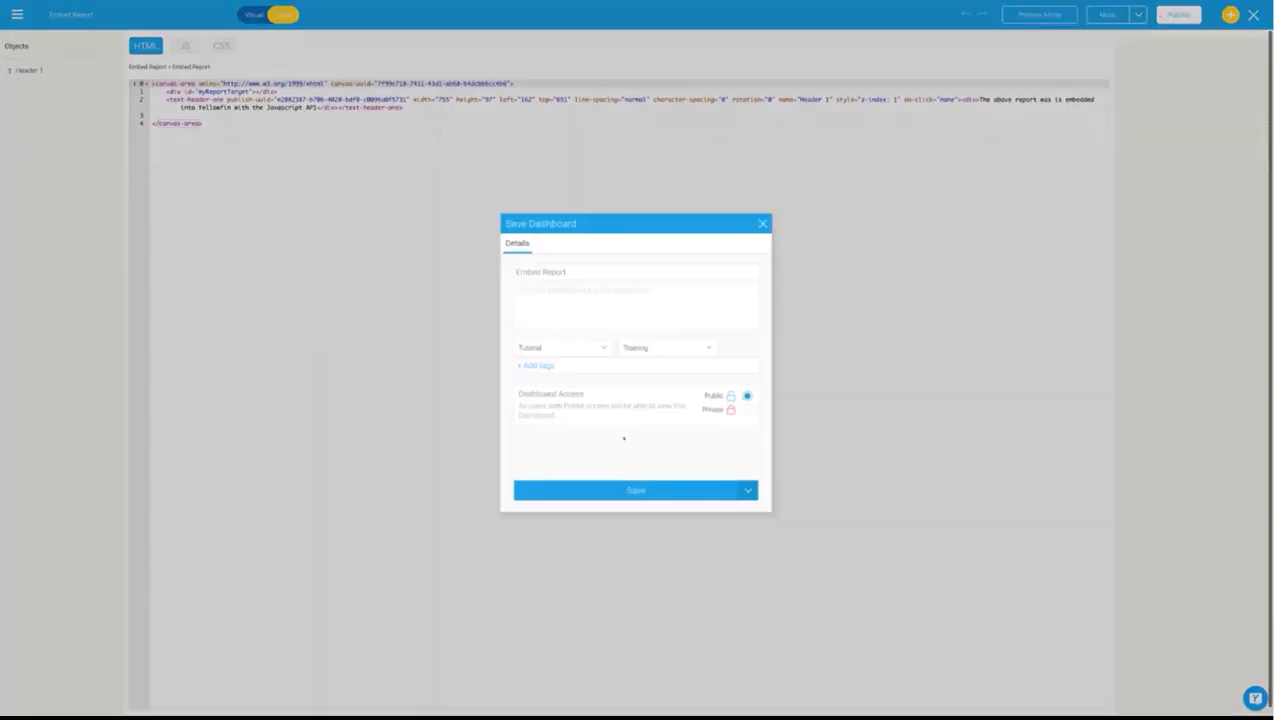
left_click(636, 490)
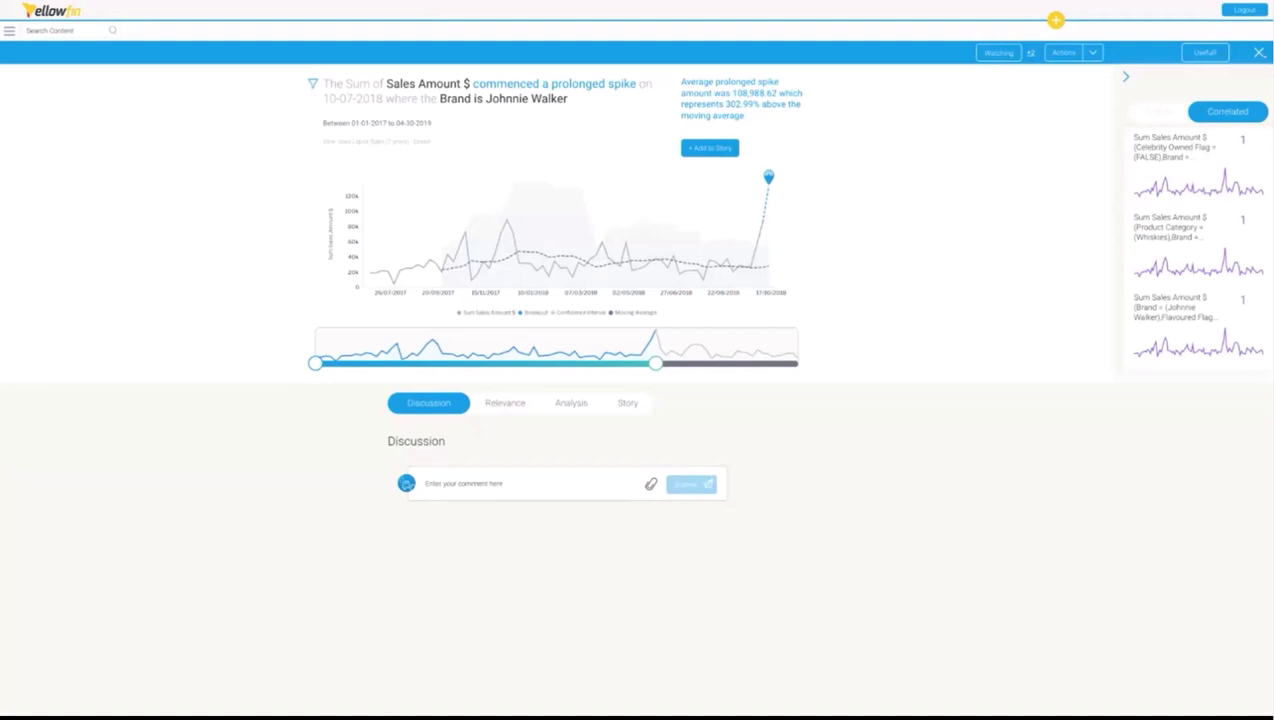
Leave the Johnnie Walker signal for the Liquorio Demo dashboard, and open the report library to browse all reports.
left_click(1055, 19)
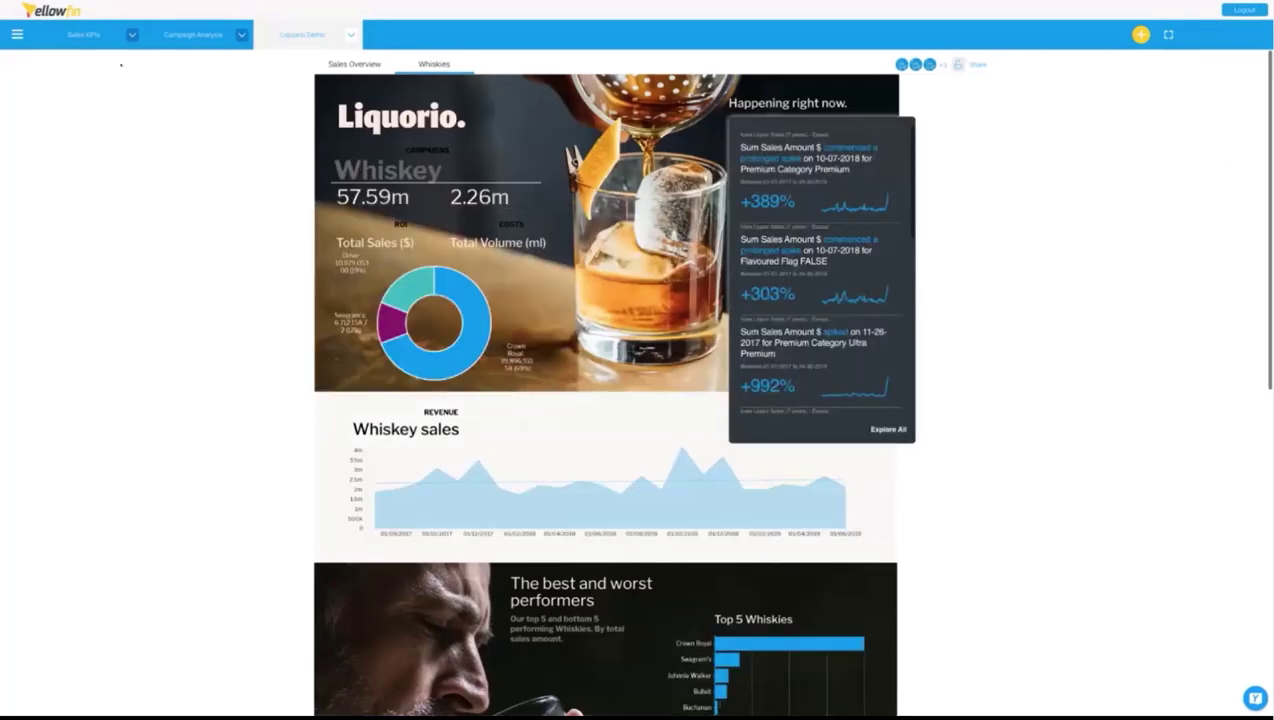
left_click(17, 34)
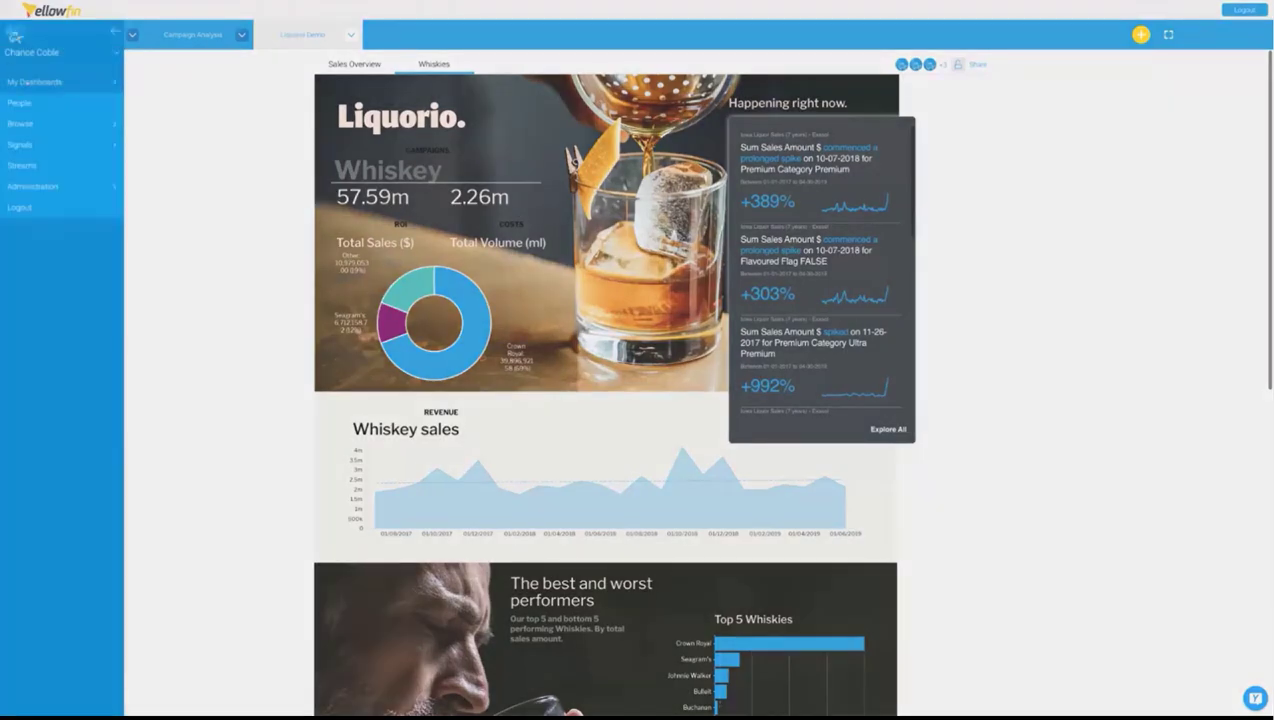
left_click(35, 82)
left_click(130, 72)
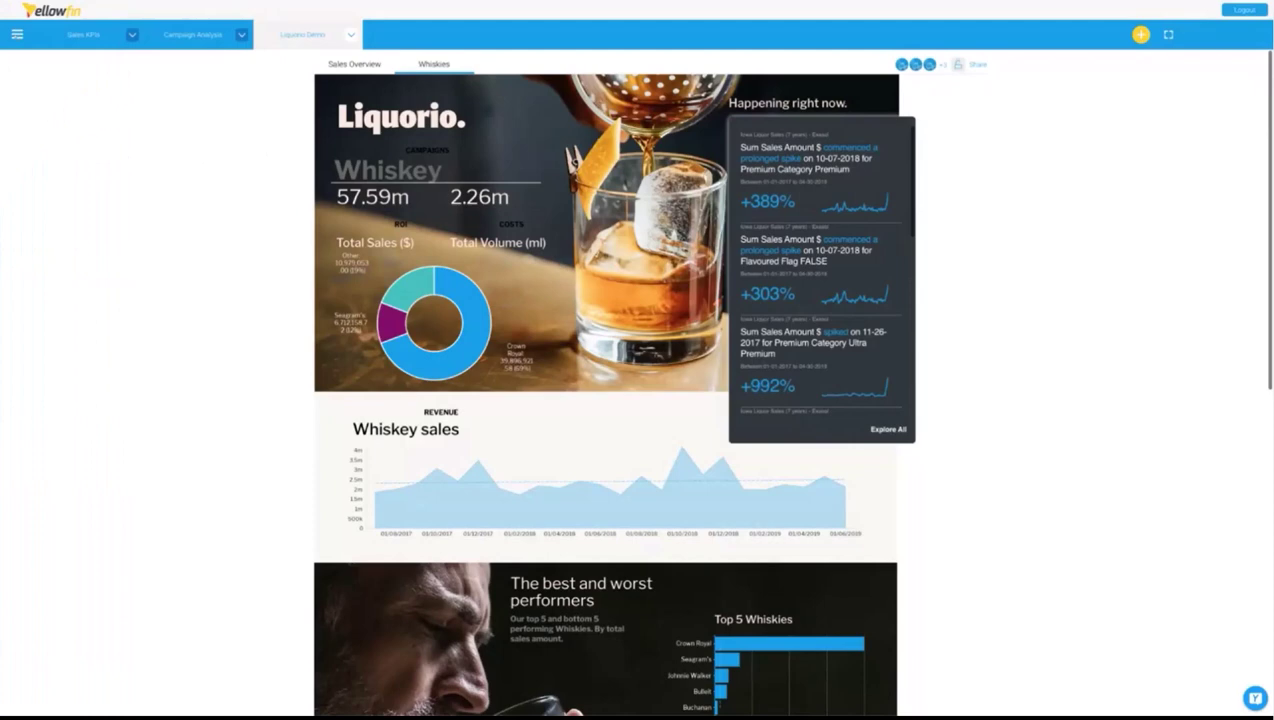
left_click(17, 34)
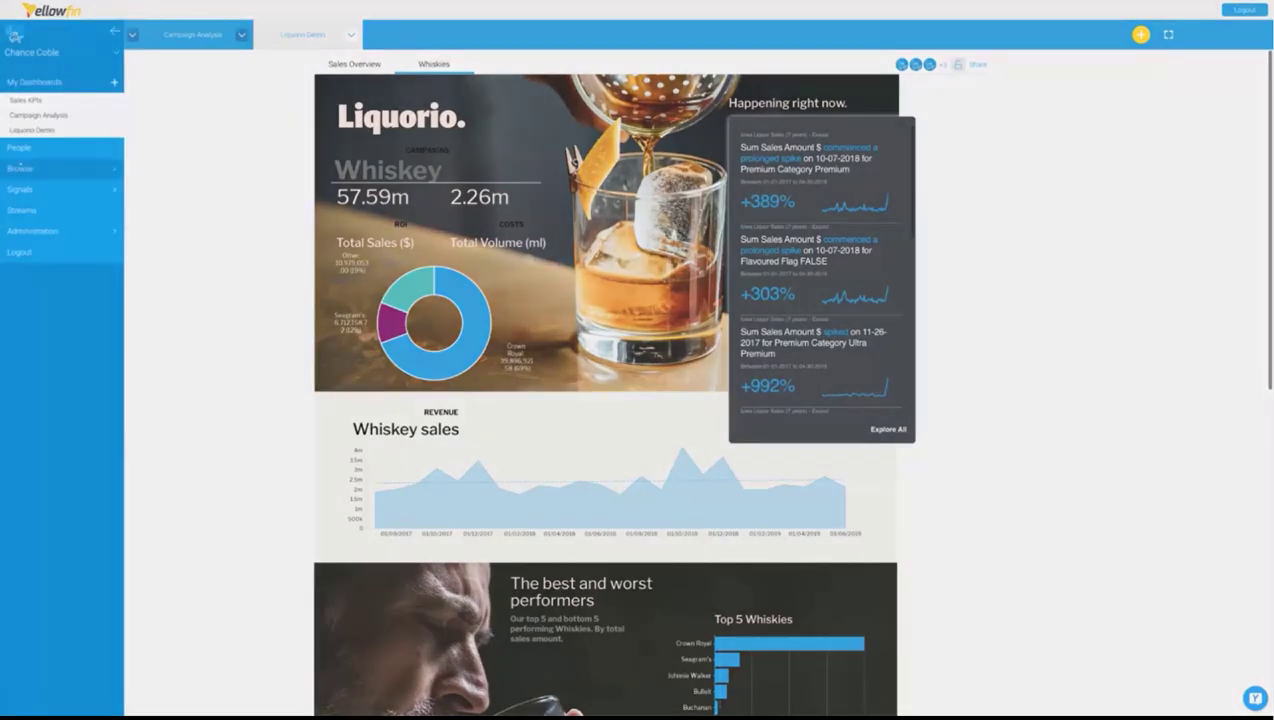
left_click(20, 168)
left_click(22, 200)
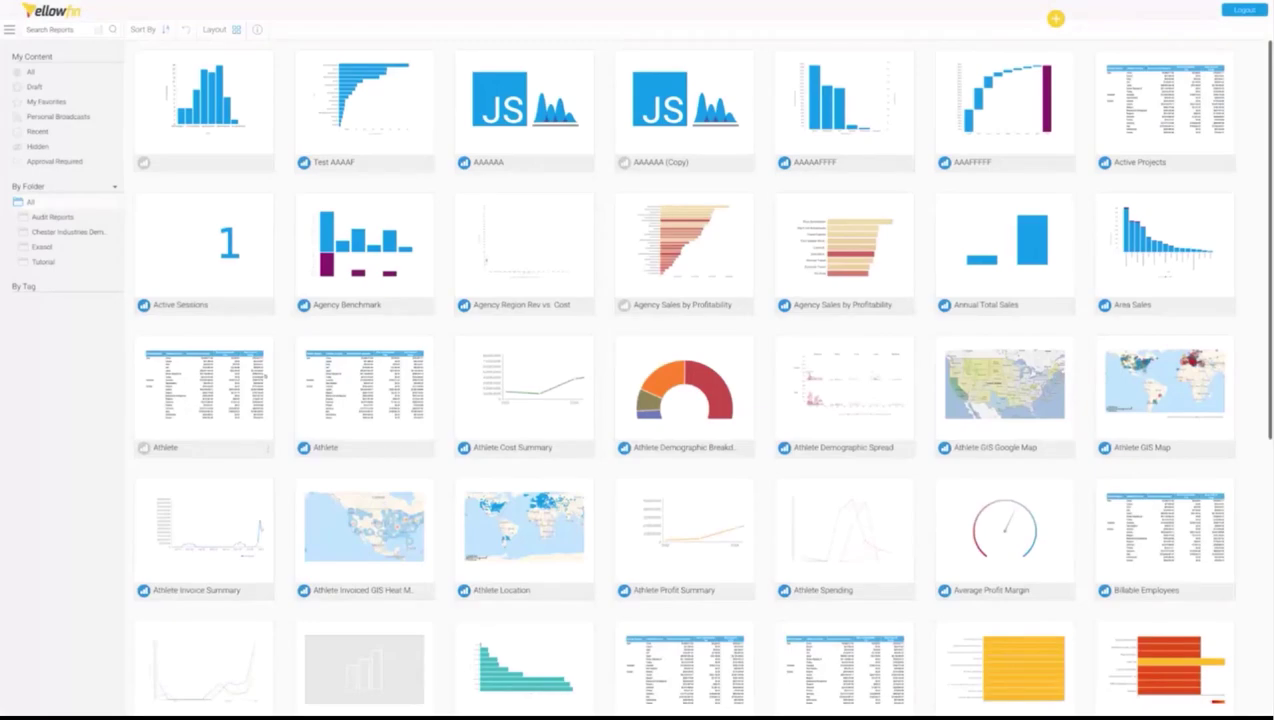
Open the Athlete Demographic Breakdown report and set up a new broadcast for it.
left_click(697, 400)
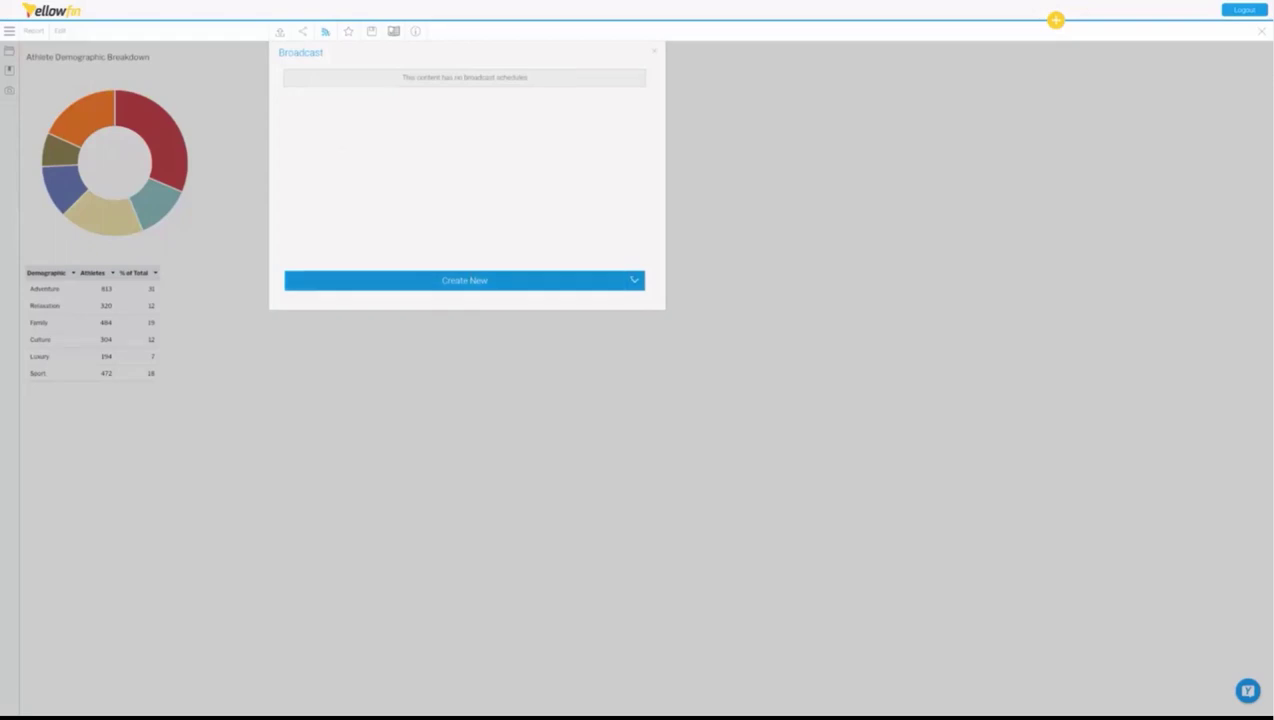
left_click(635, 281)
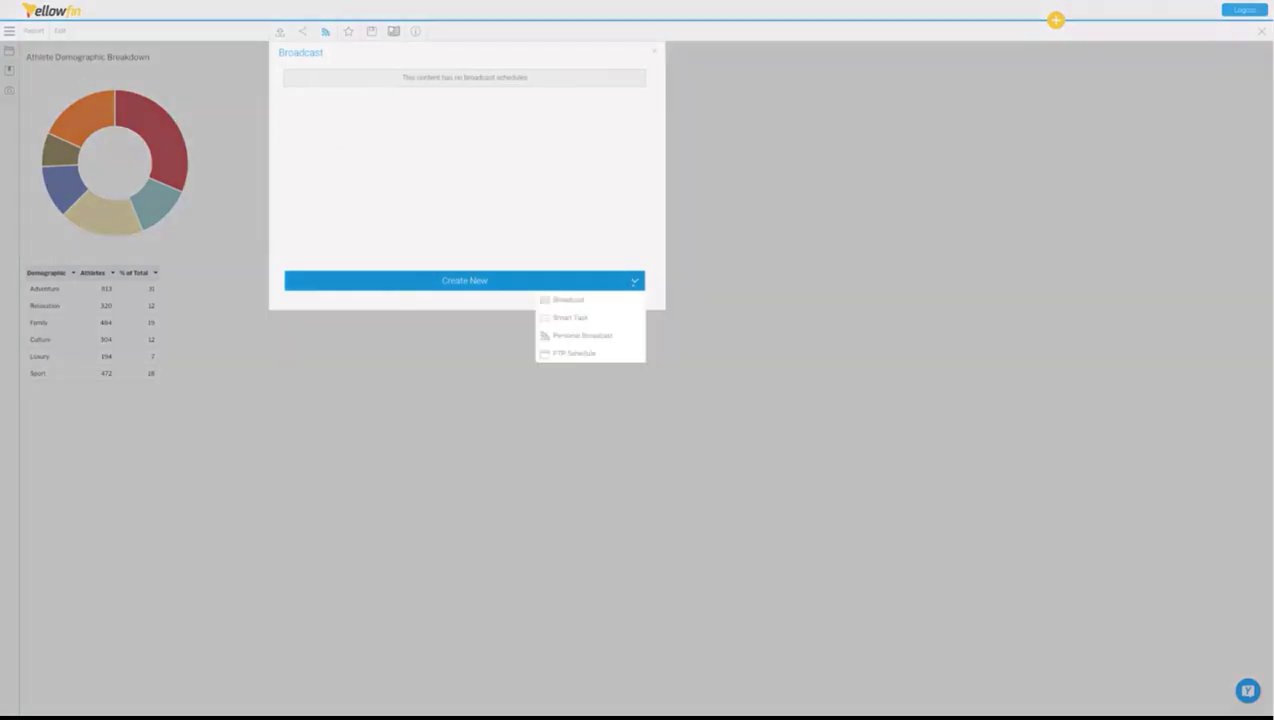
left_click(568, 301)
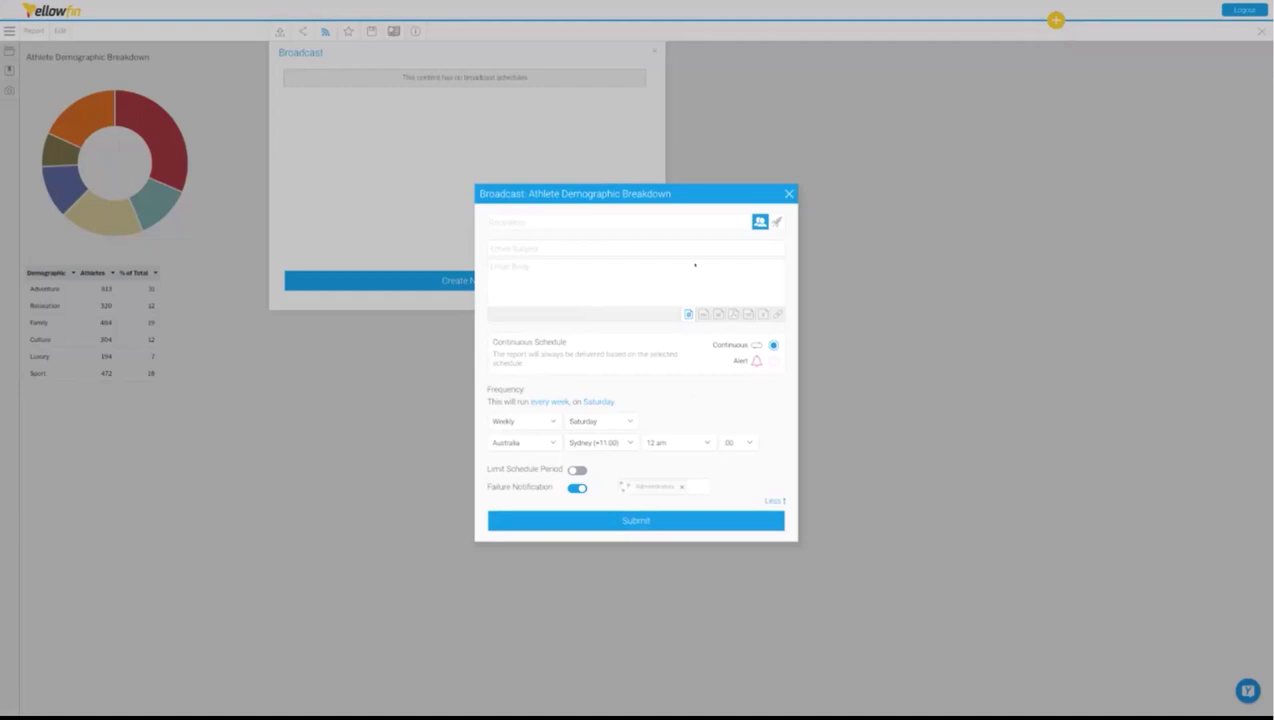
Try another delivery format and alert-based delivery for the broadcast, and discard it without submitting.
left_click(693, 318)
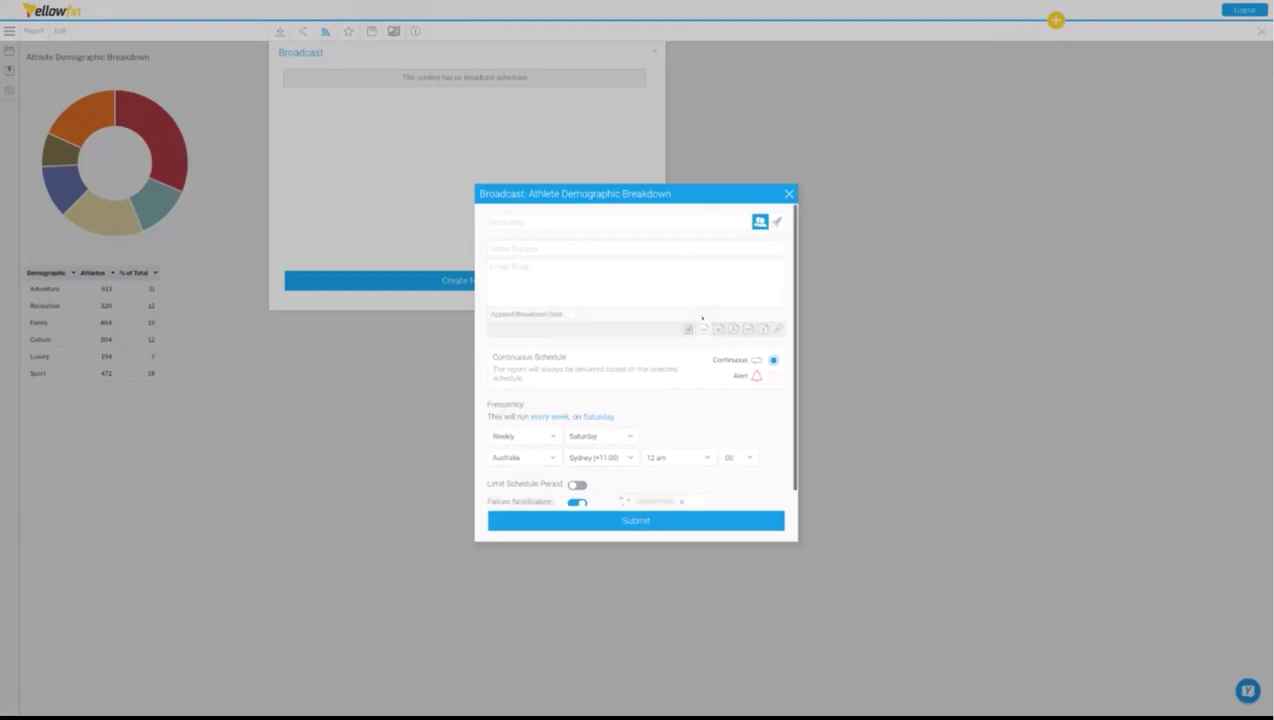
left_click(773, 376)
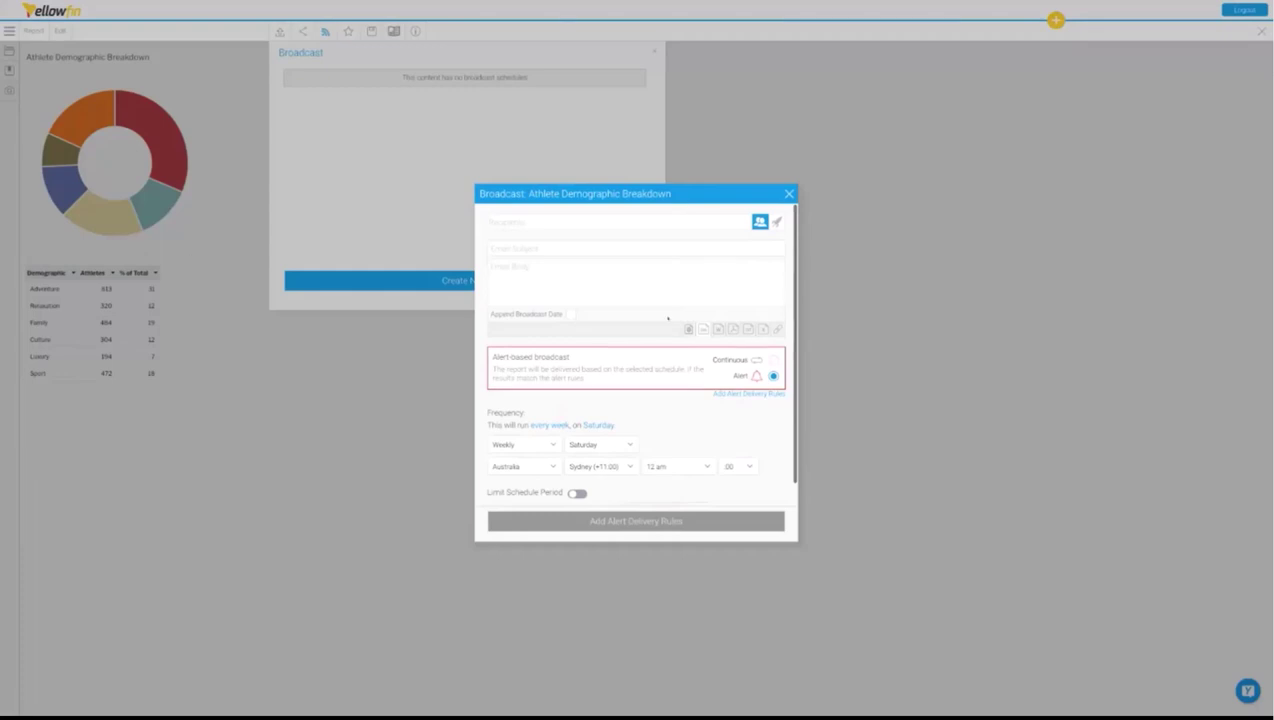
left_click(789, 193)
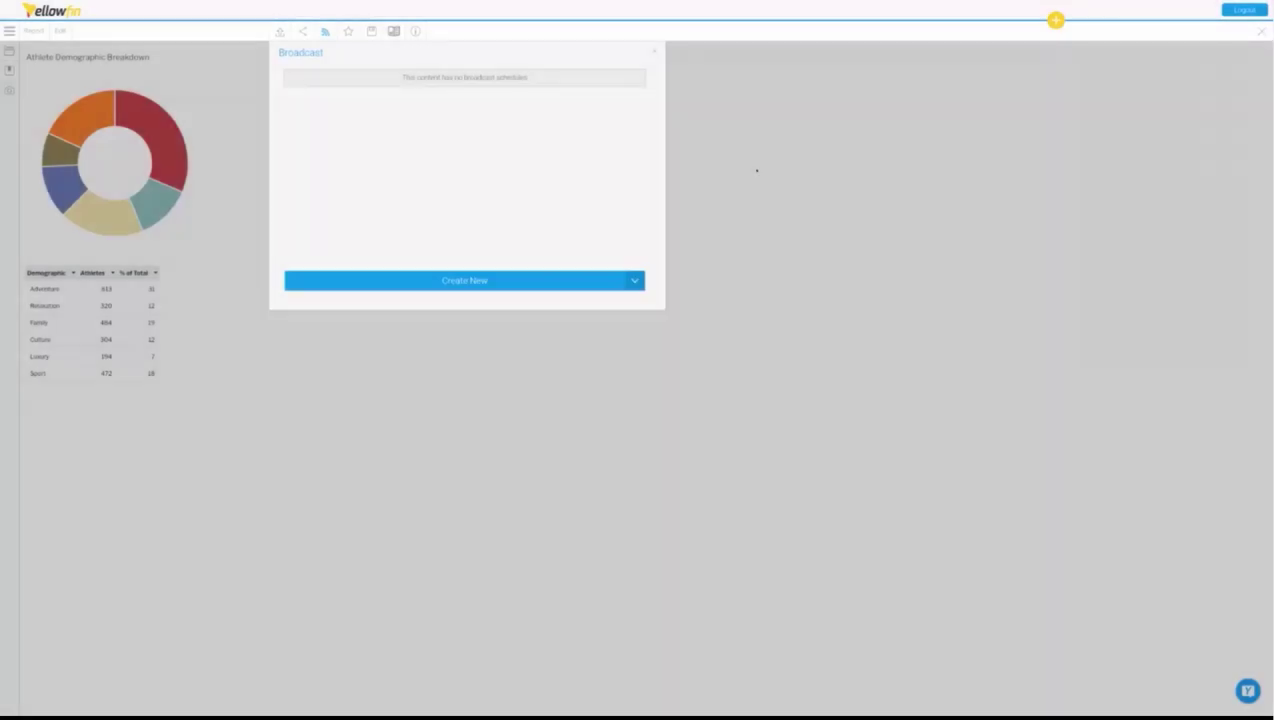
left_click(656, 53)
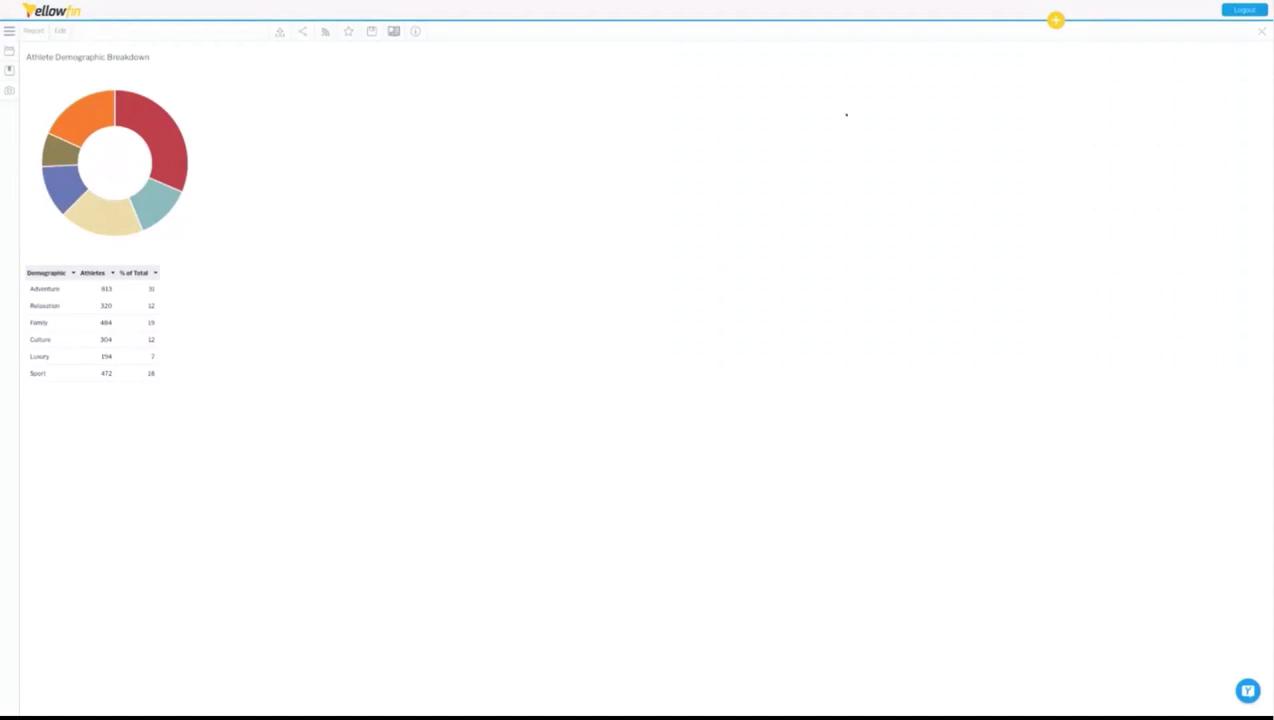
Open the data of the Athlete Demographic Breakdown report for editing in a new version.
left_click(60, 31)
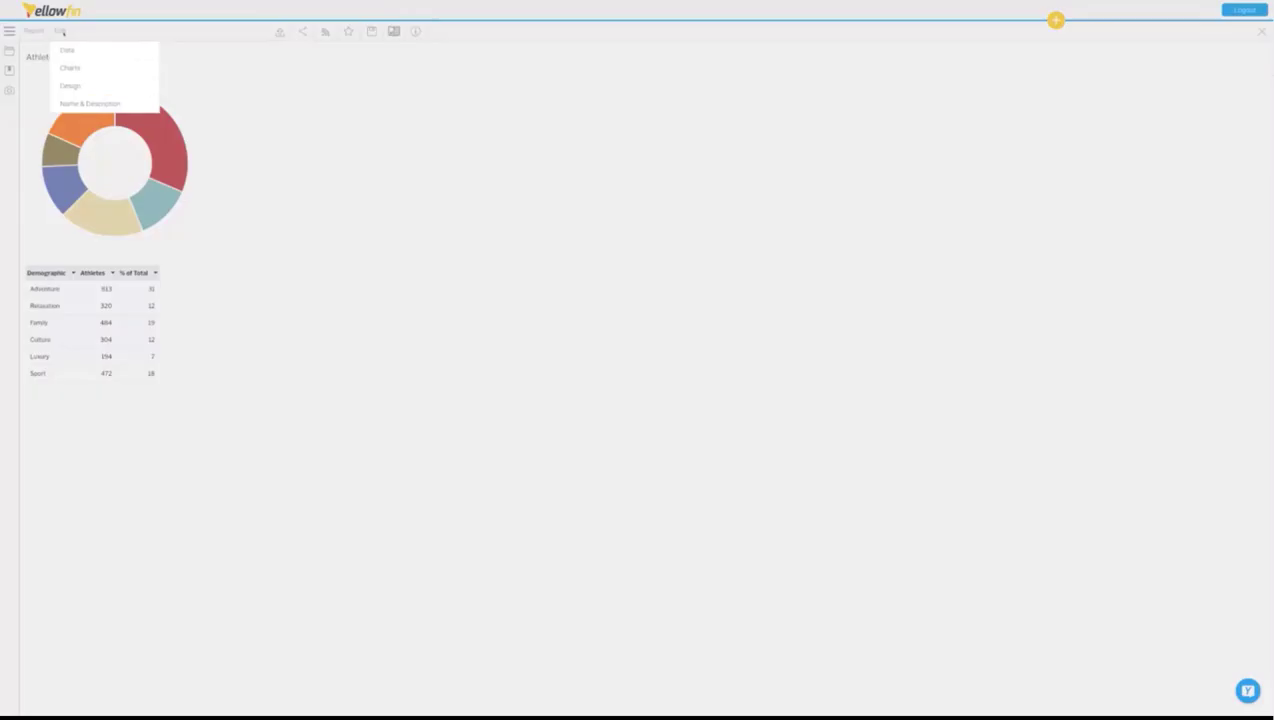
left_click(63, 49)
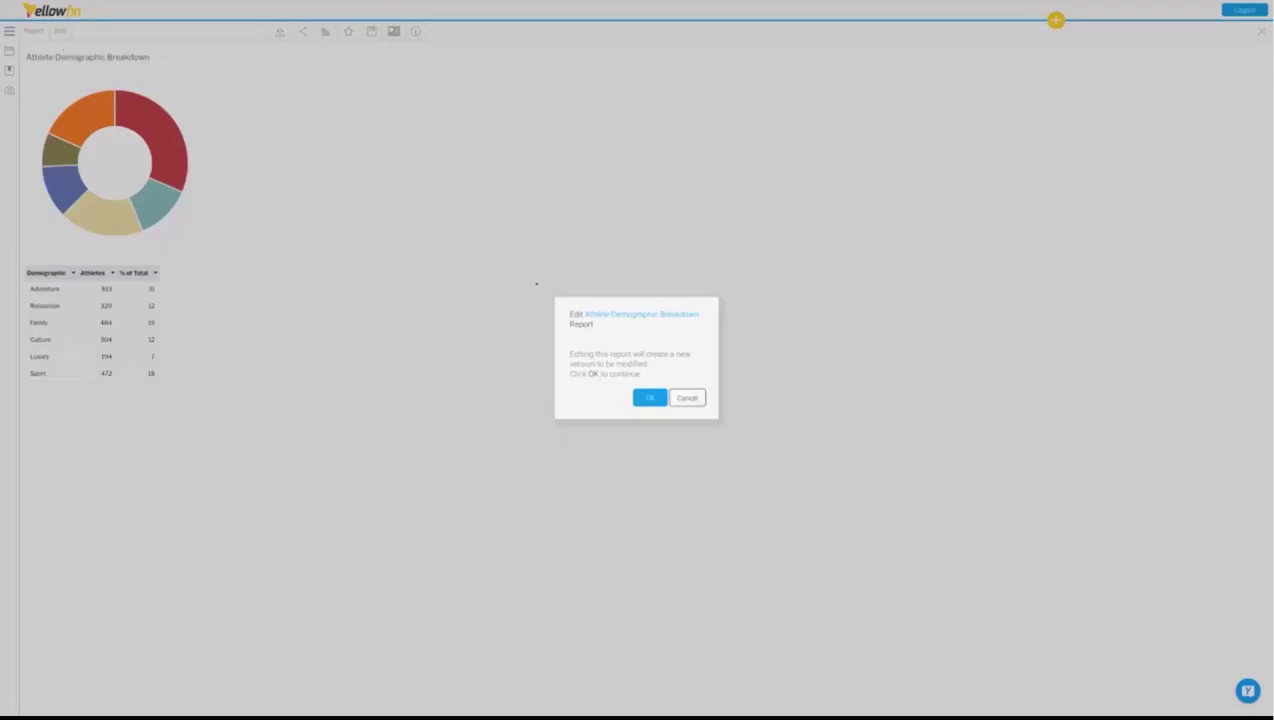
left_click(650, 400)
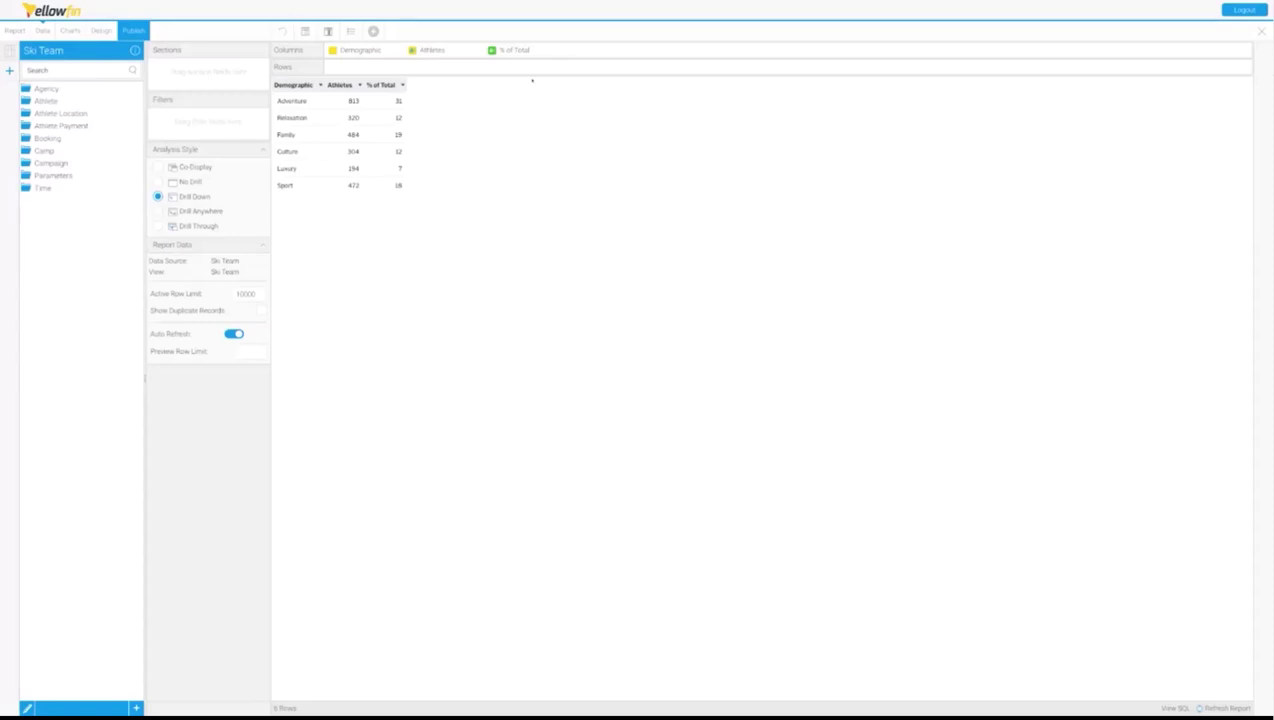
Inspect the advanced function applied to the % of Total column, and leave its settings without changing them.
left_click(557, 49)
mouse_move(601, 120)
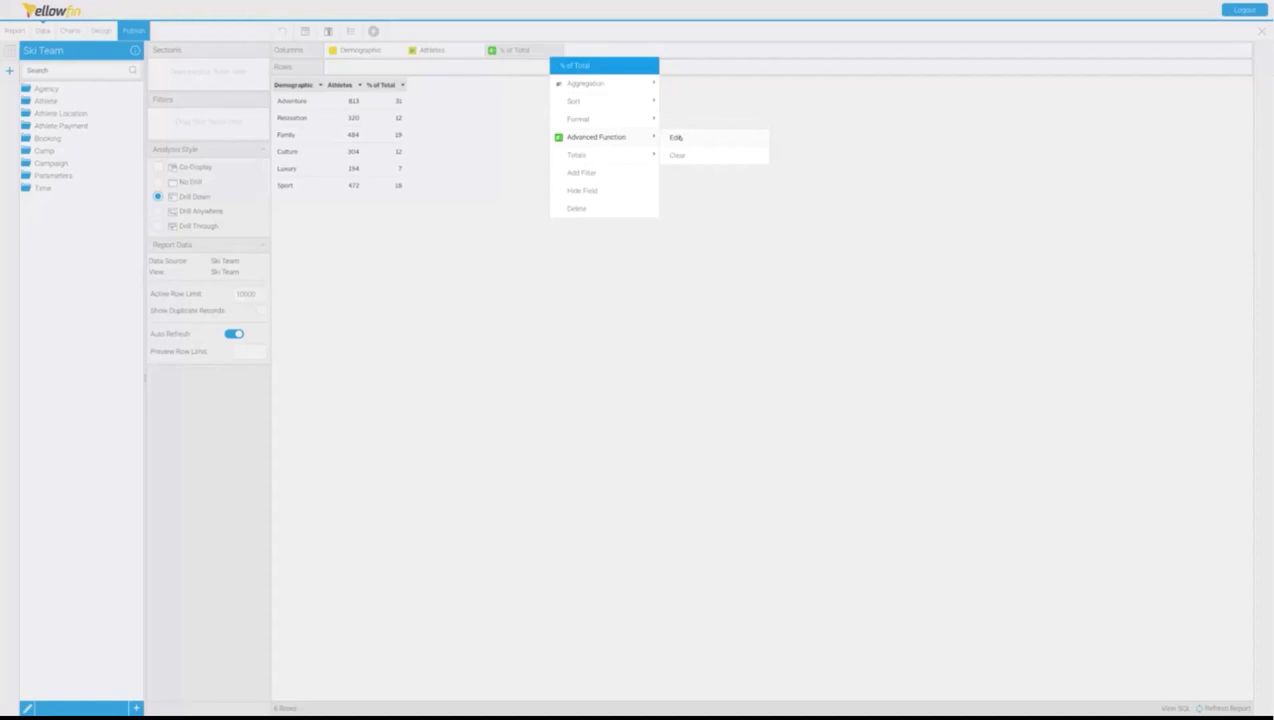
left_click(677, 137)
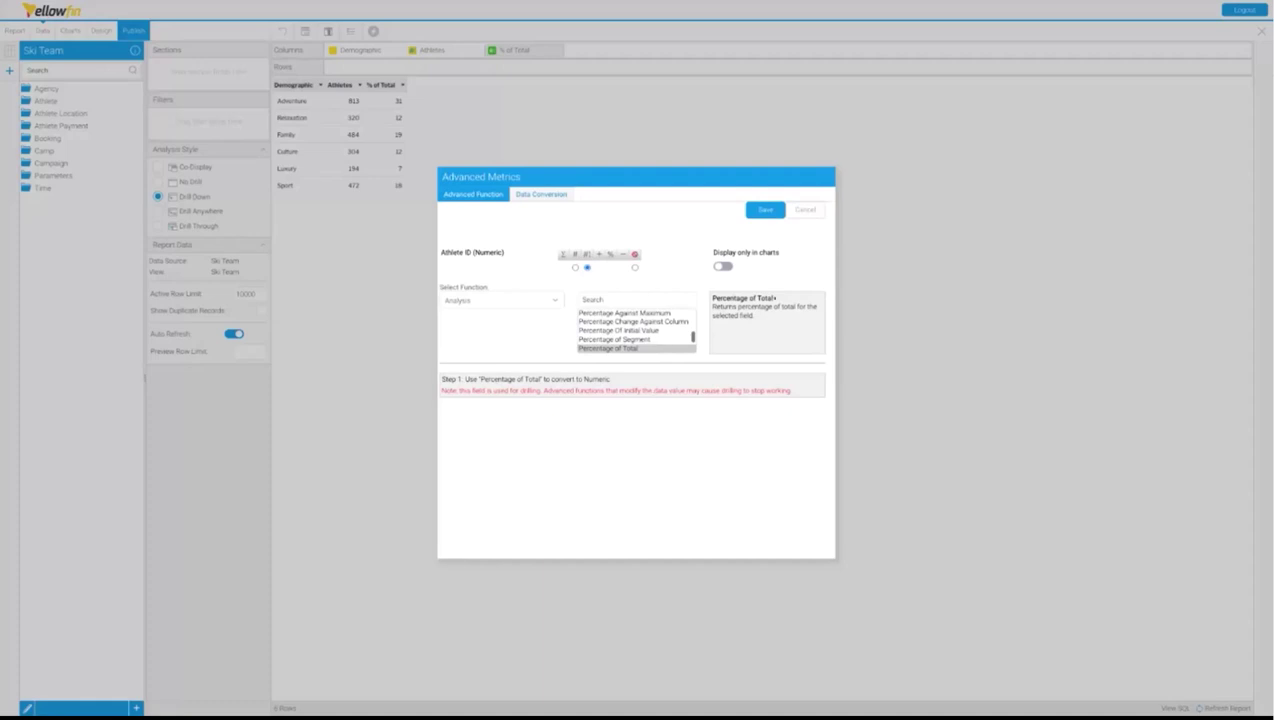
left_click(805, 210)
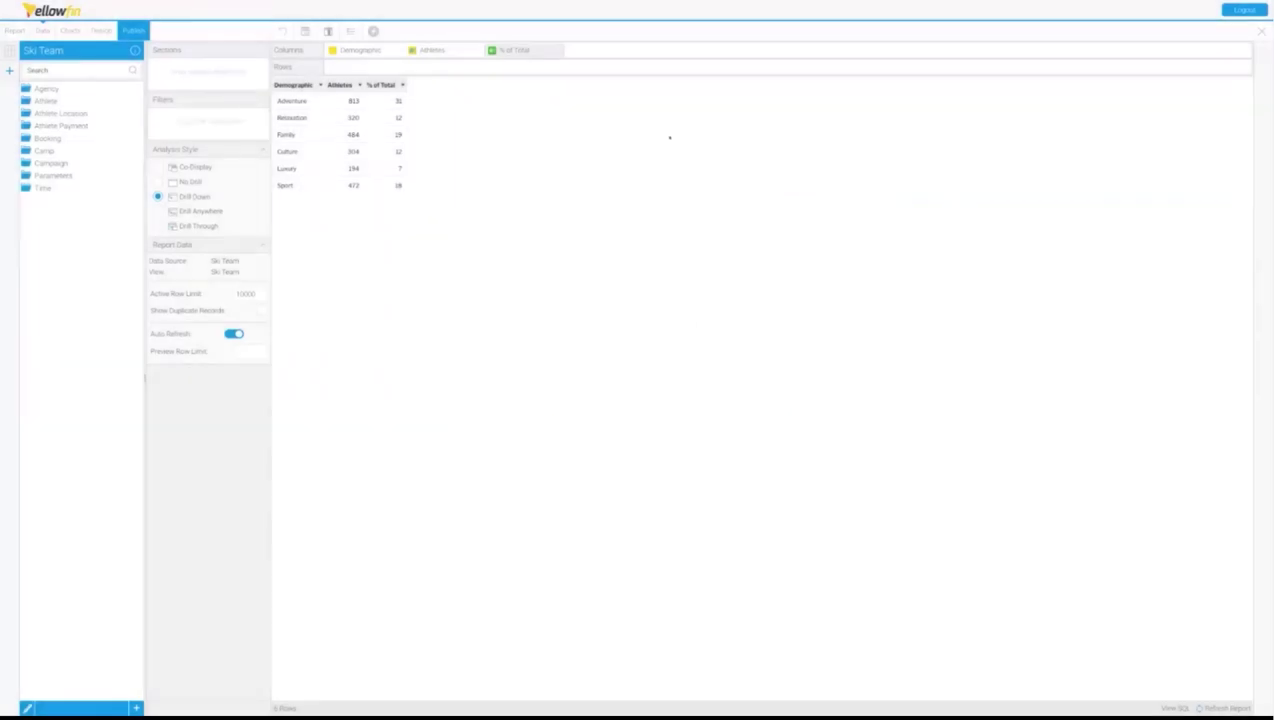
Save the Athlete Demographic Breakdown report and close it to return to the content library.
left_click(14, 30)
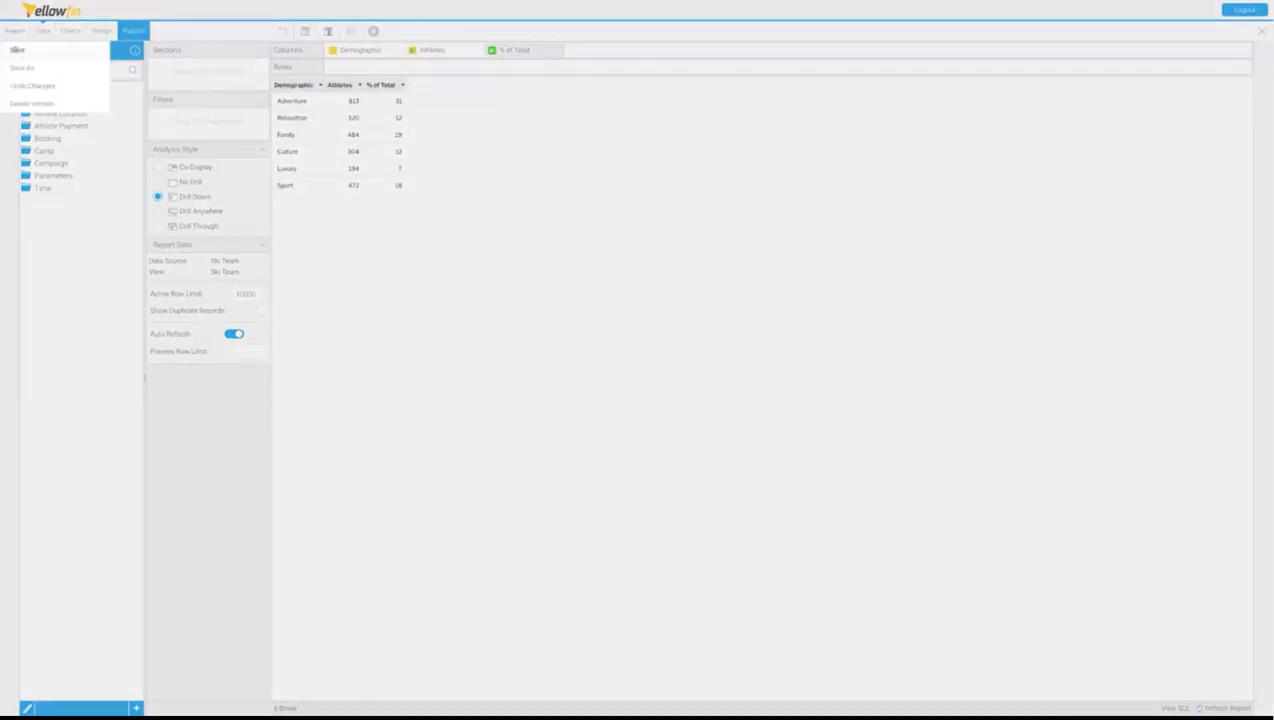
left_click(17, 49)
left_click(623, 490)
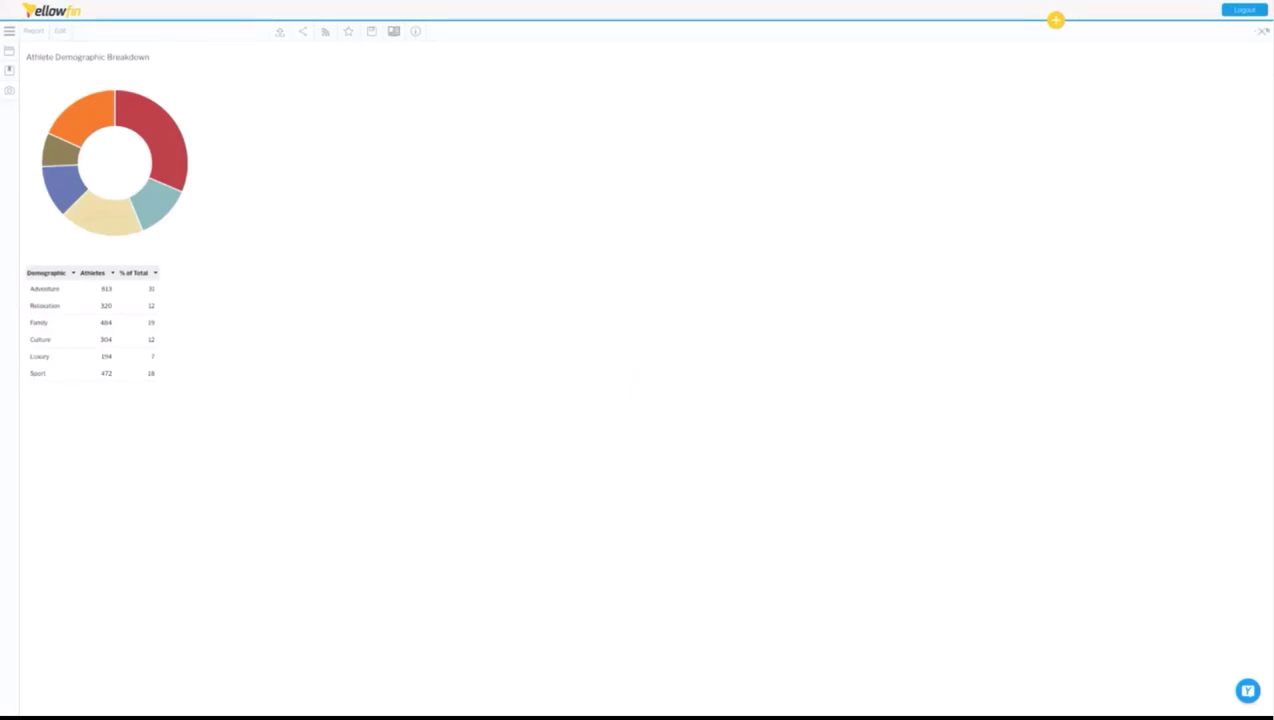
left_click(1262, 31)
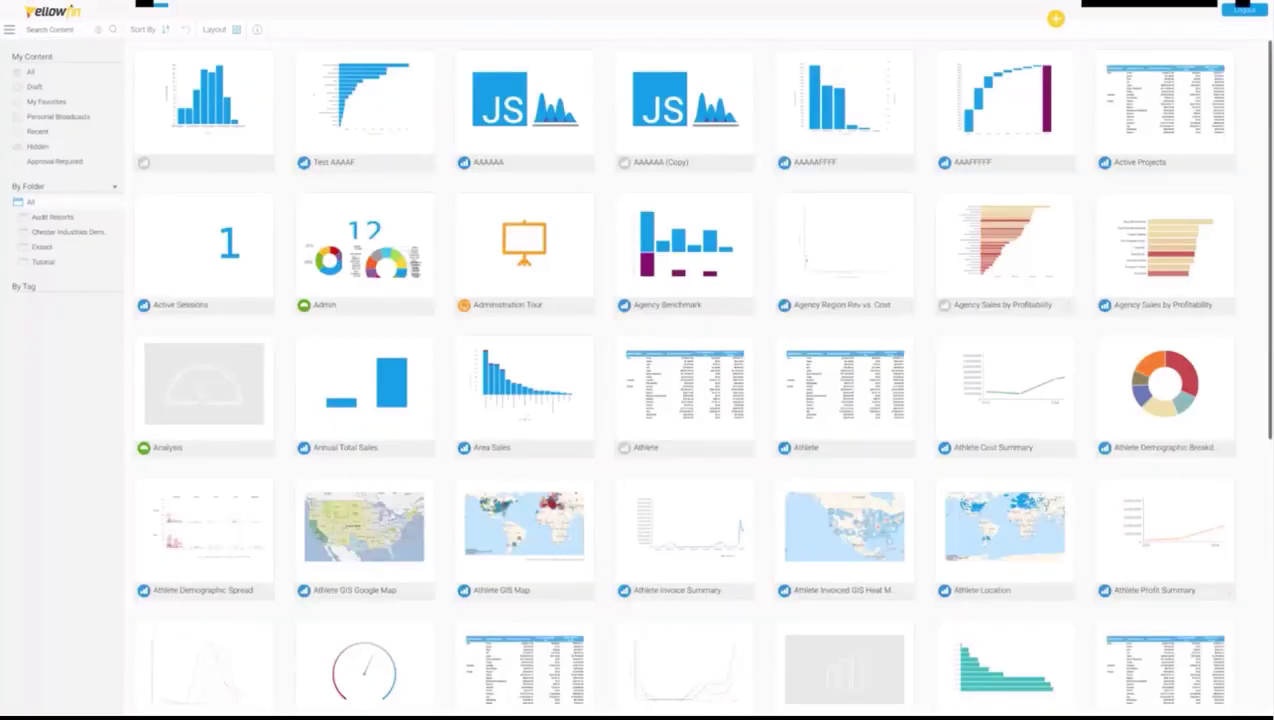
Leave the content library for the Sales KPIs dashboard, and switch to the Liquorio Demo dashboard.
left_click(10, 30)
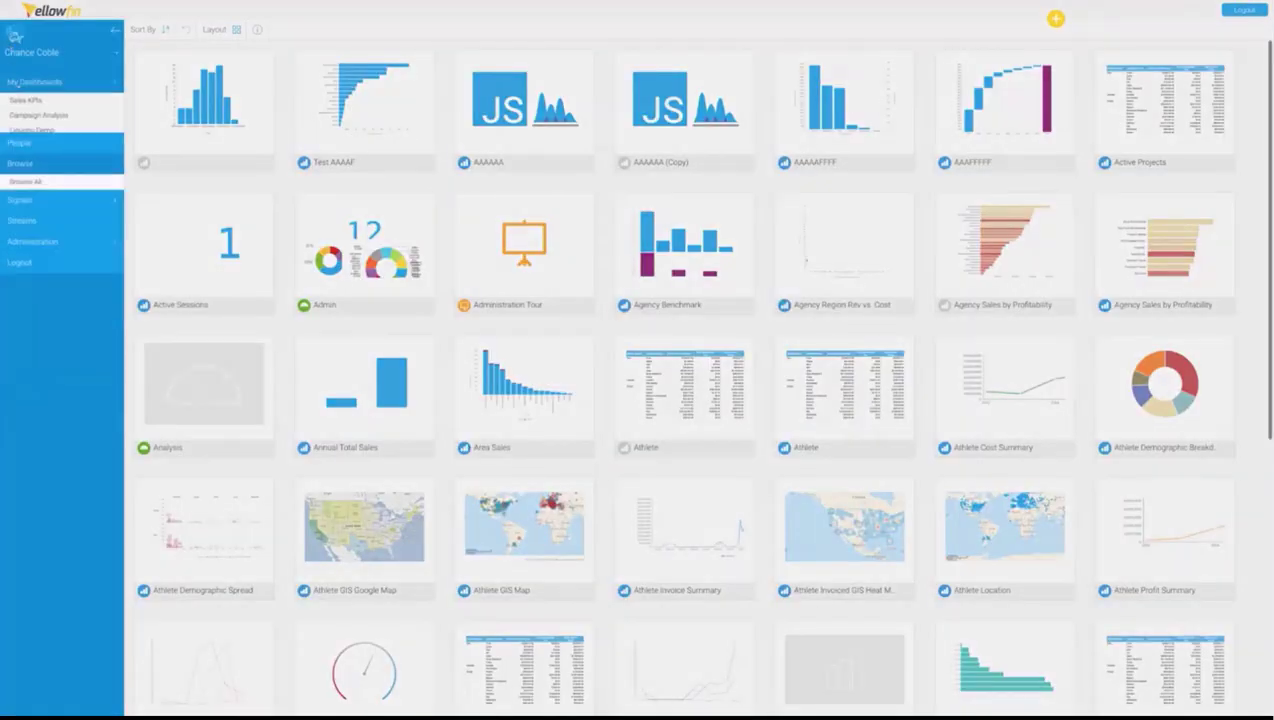
left_click(26, 100)
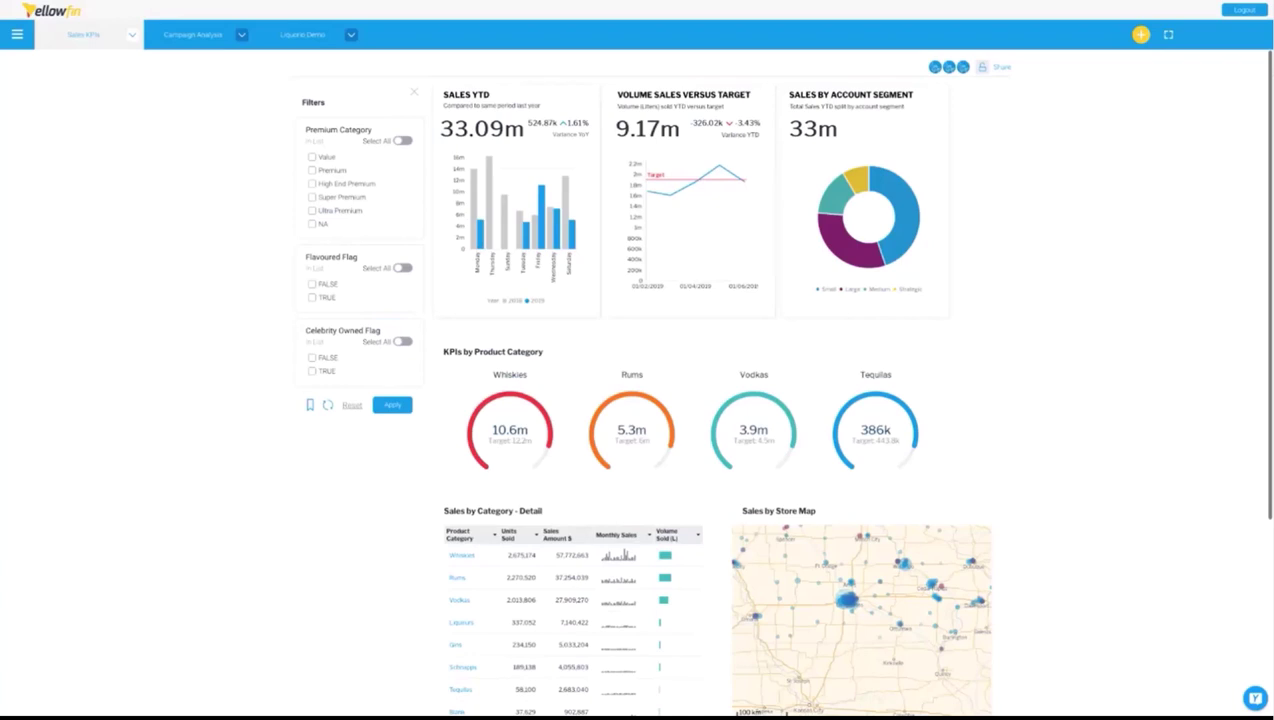
left_click(302, 34)
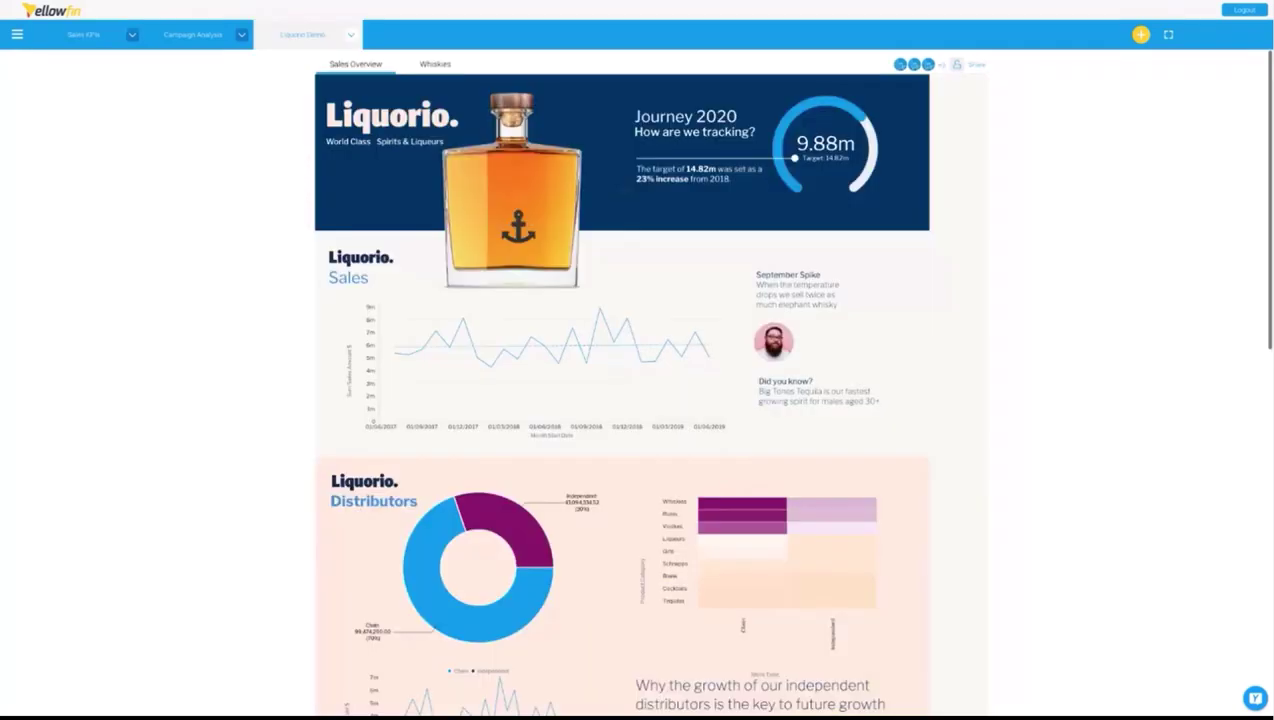